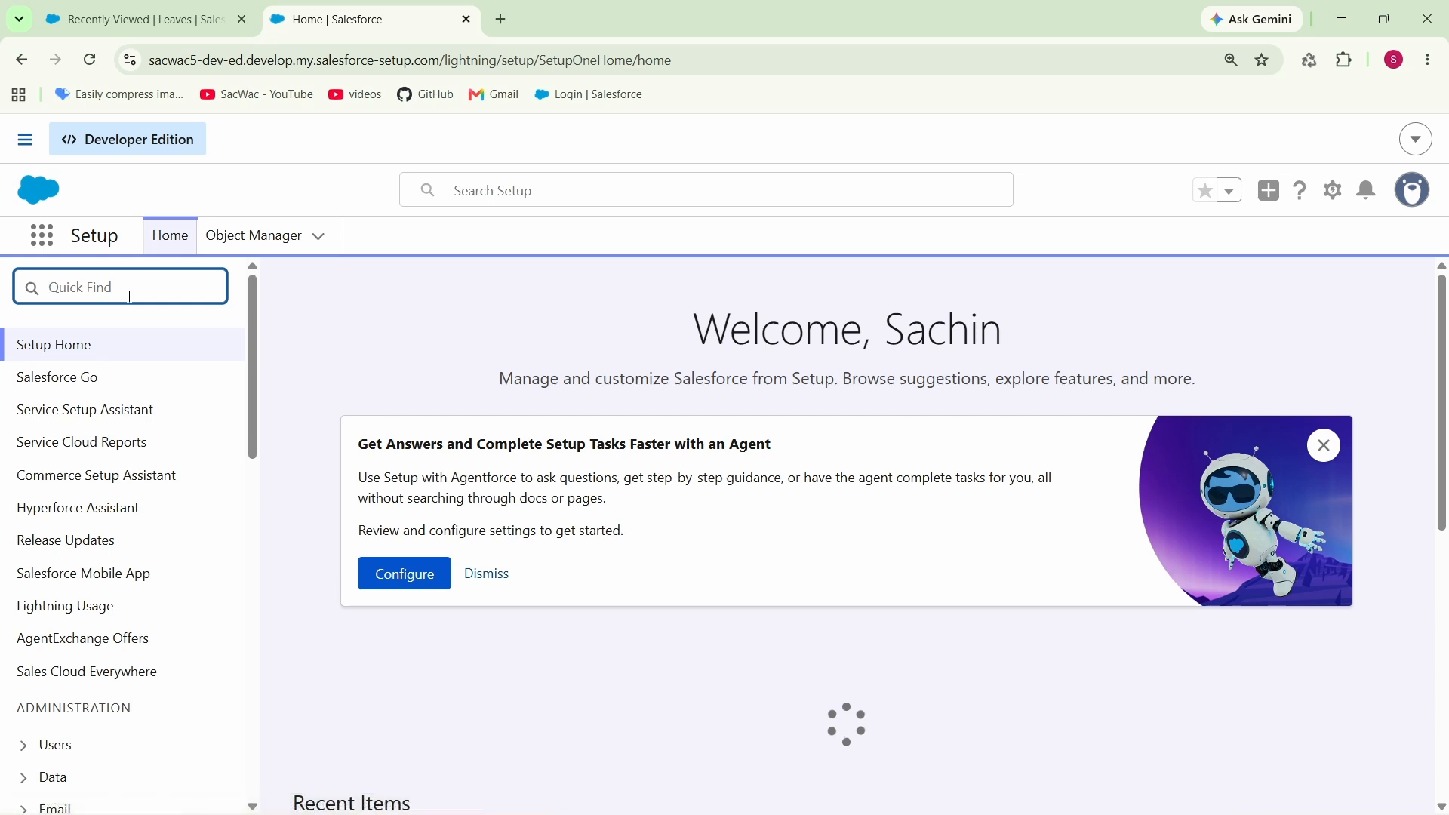
- Search Setup for "appr" and open the Approval Processes page under Process Automation
text(appr)
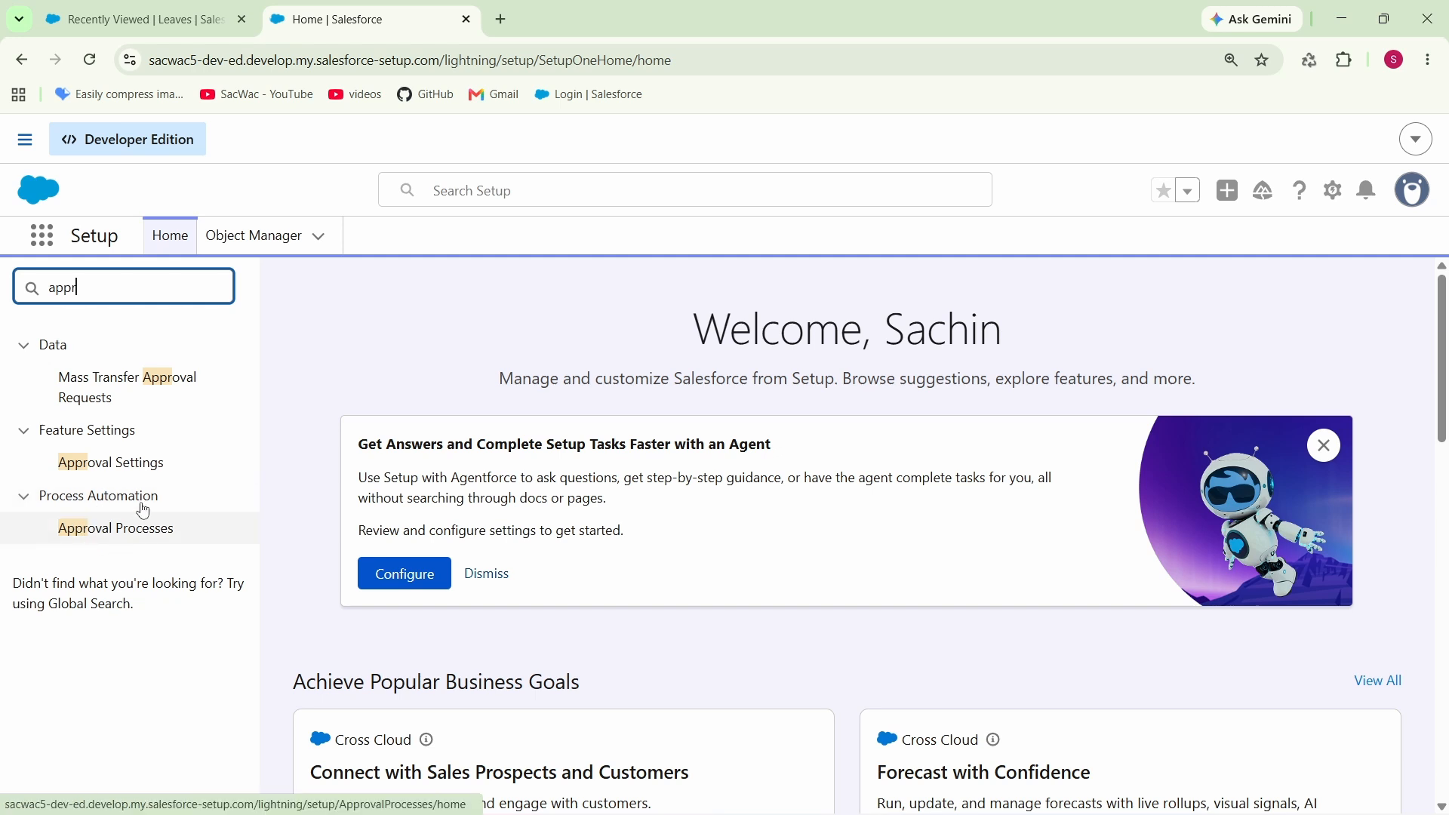
click(126, 536)
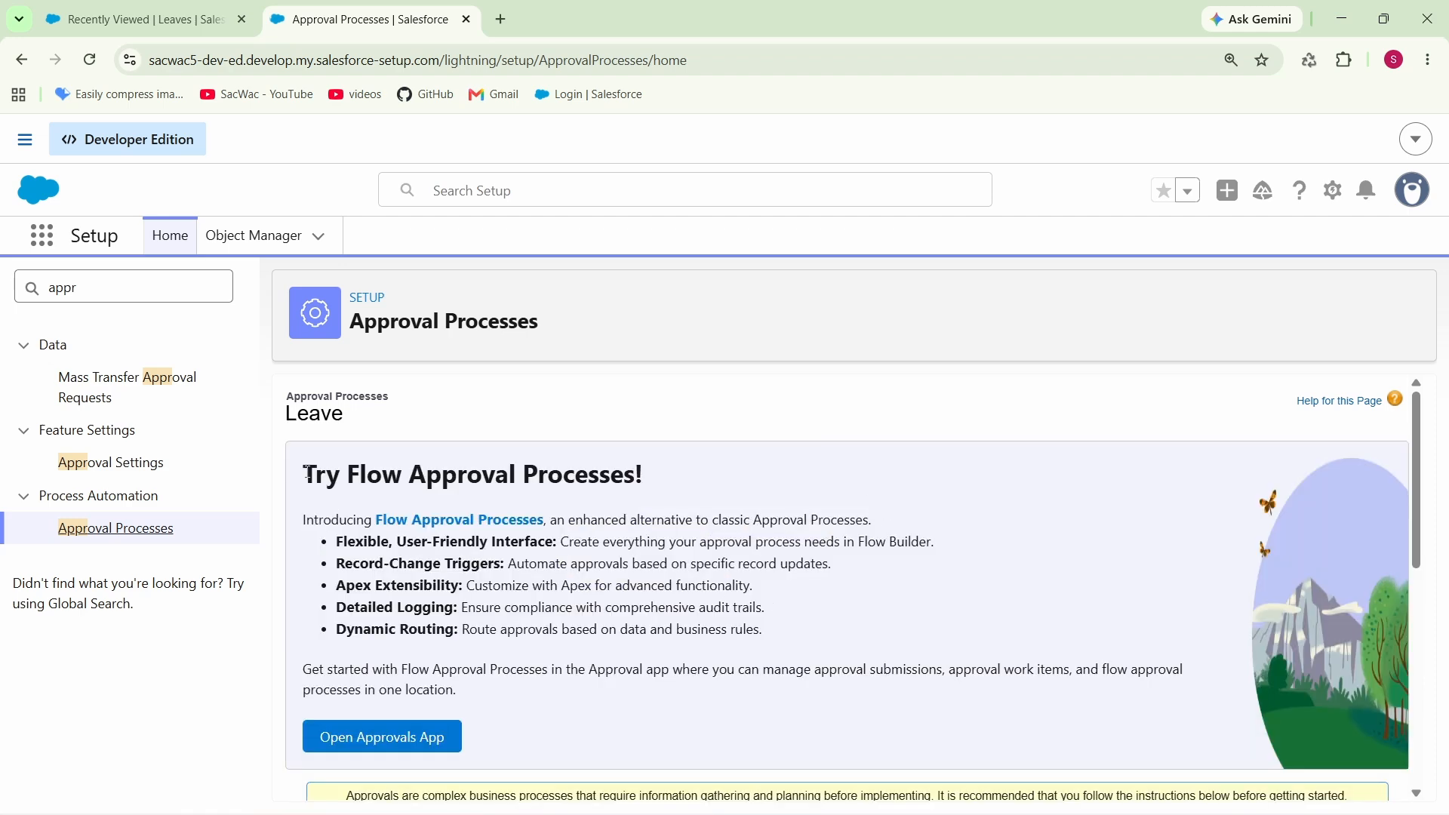
- Read the introduction to Flow Approval Processes at the start of the Approval Processes page
drag(306, 472, 470, 696)
click(470, 696)
drag(304, 471, 667, 488)
click(740, 490)
drag(306, 475, 655, 486)
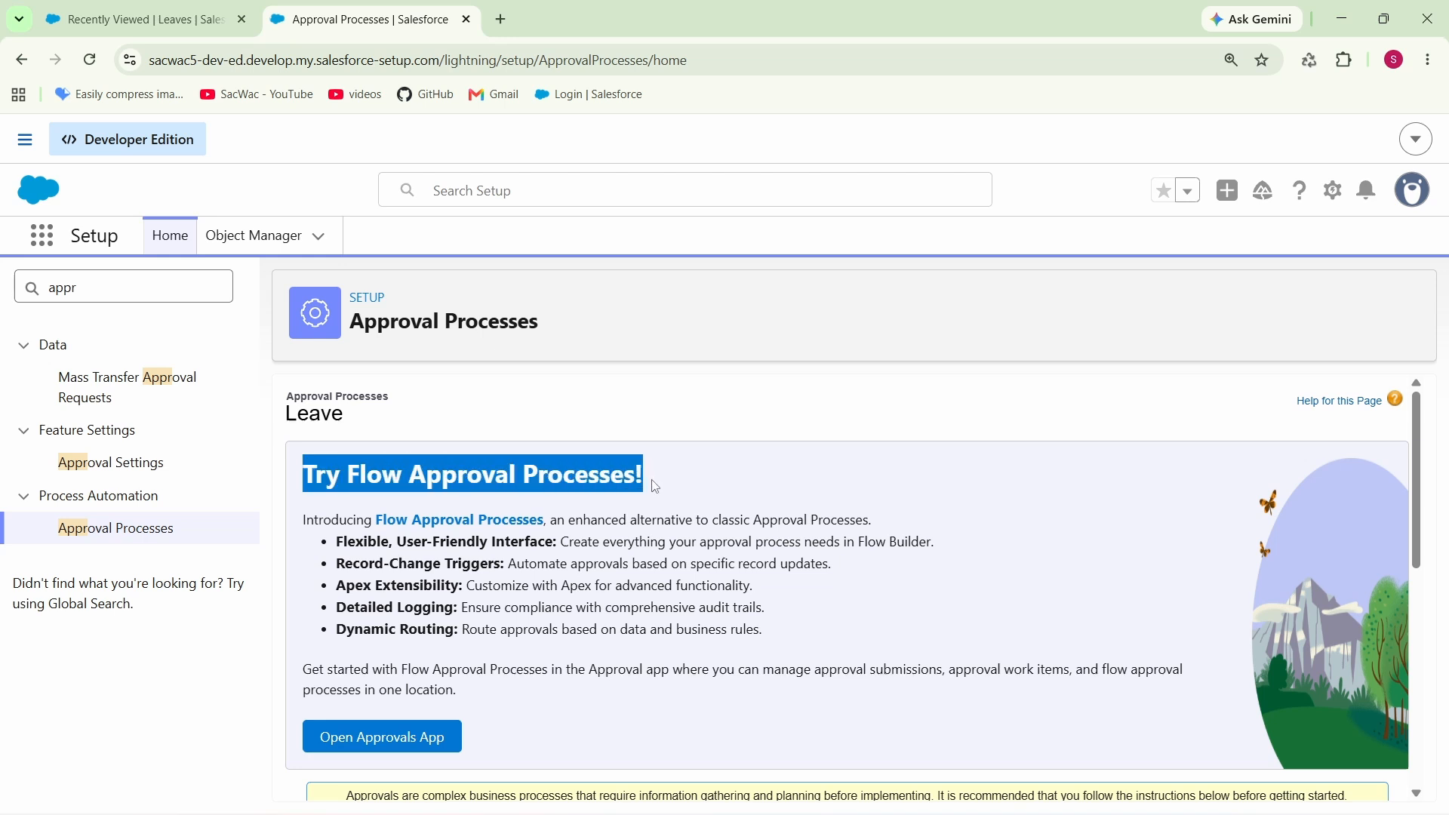
click(720, 477)
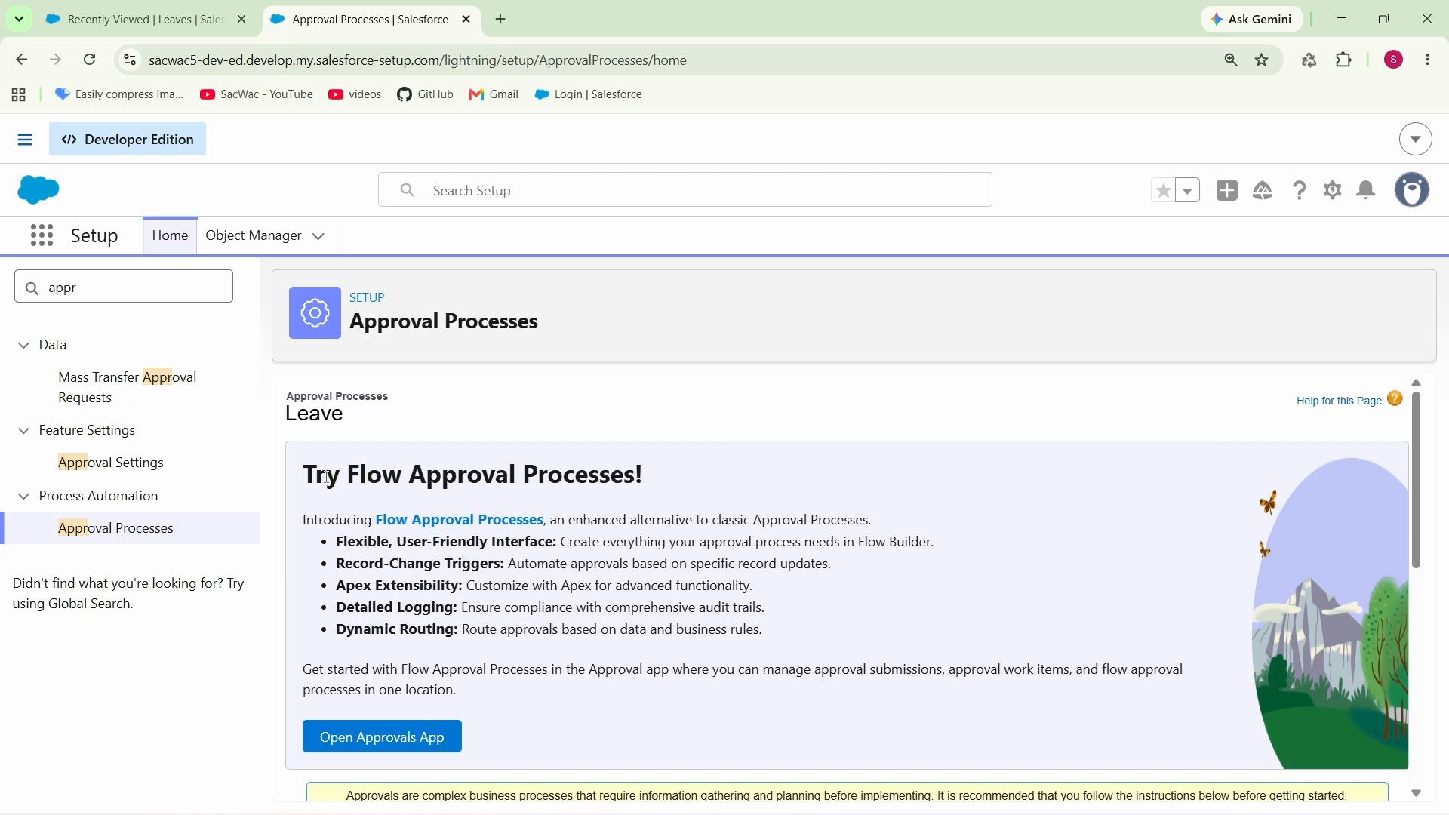
drag(304, 476, 521, 692)
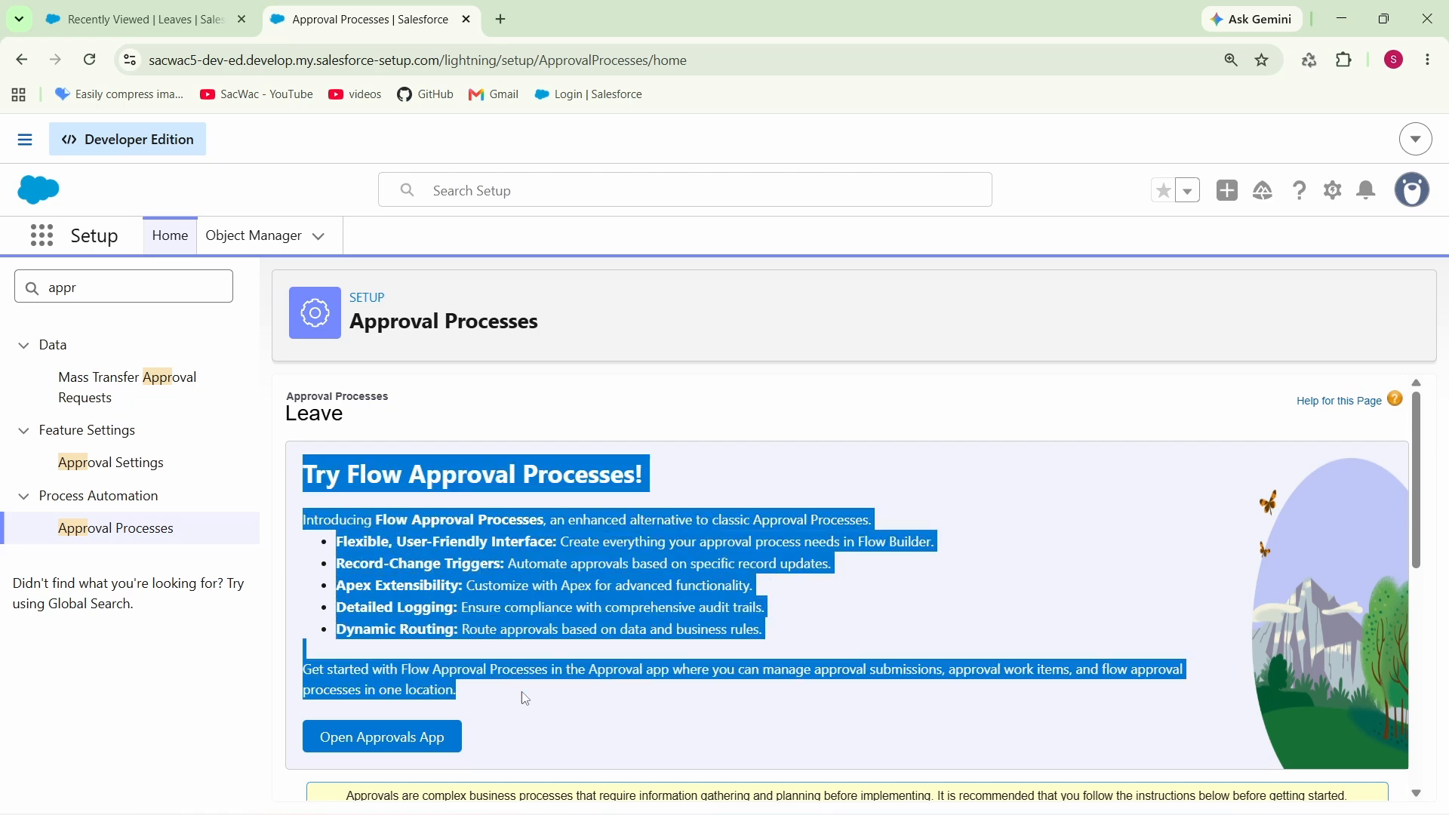
click(457, 679)
- Choose Leave as the object whose approval processes are managed
scroll(457, 679, down, 2)
scroll(468, 664, up, 2)
scroll(513, 626, down, 5)
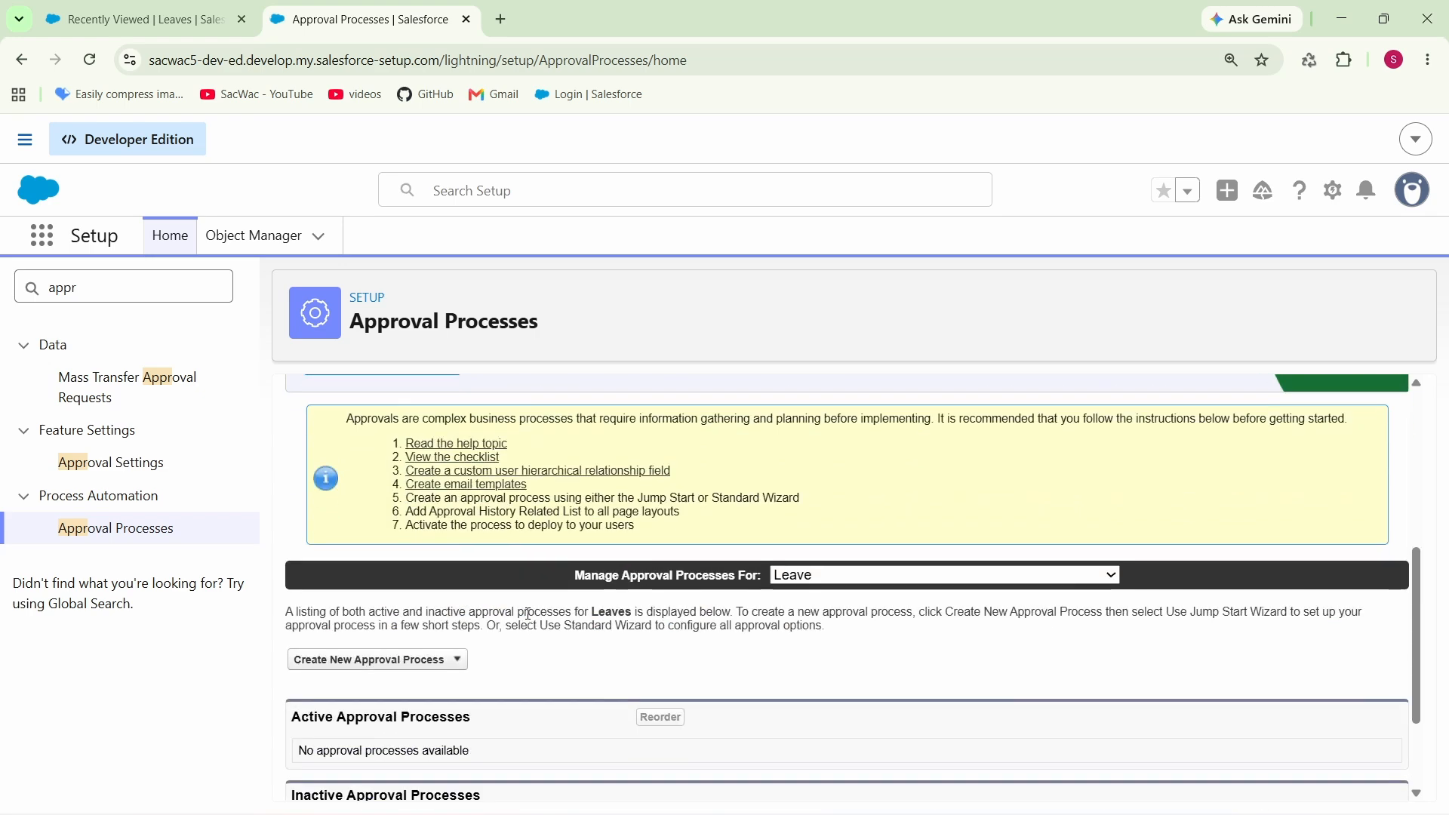
scroll(533, 614, down, 2)
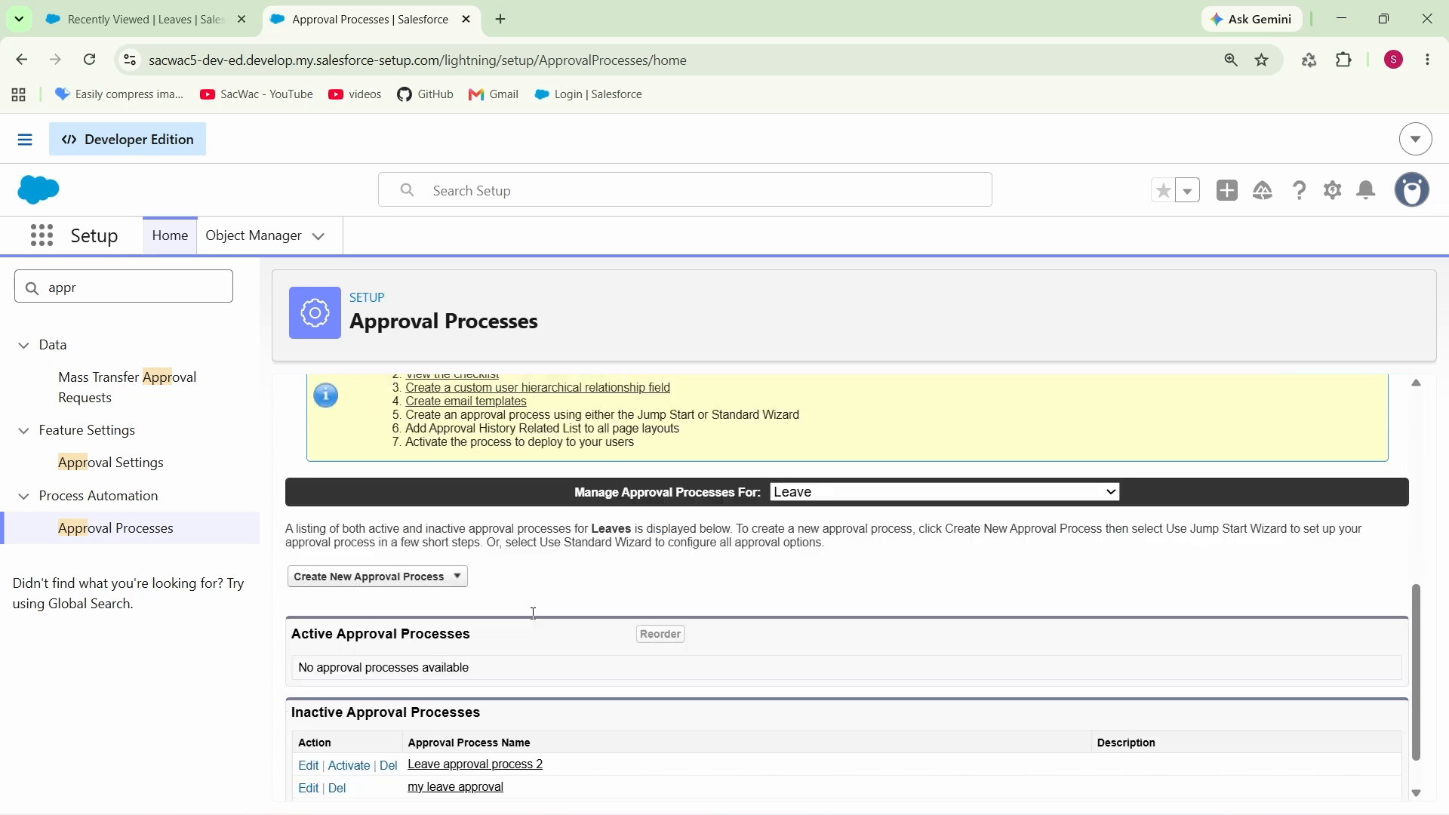
click(441, 572)
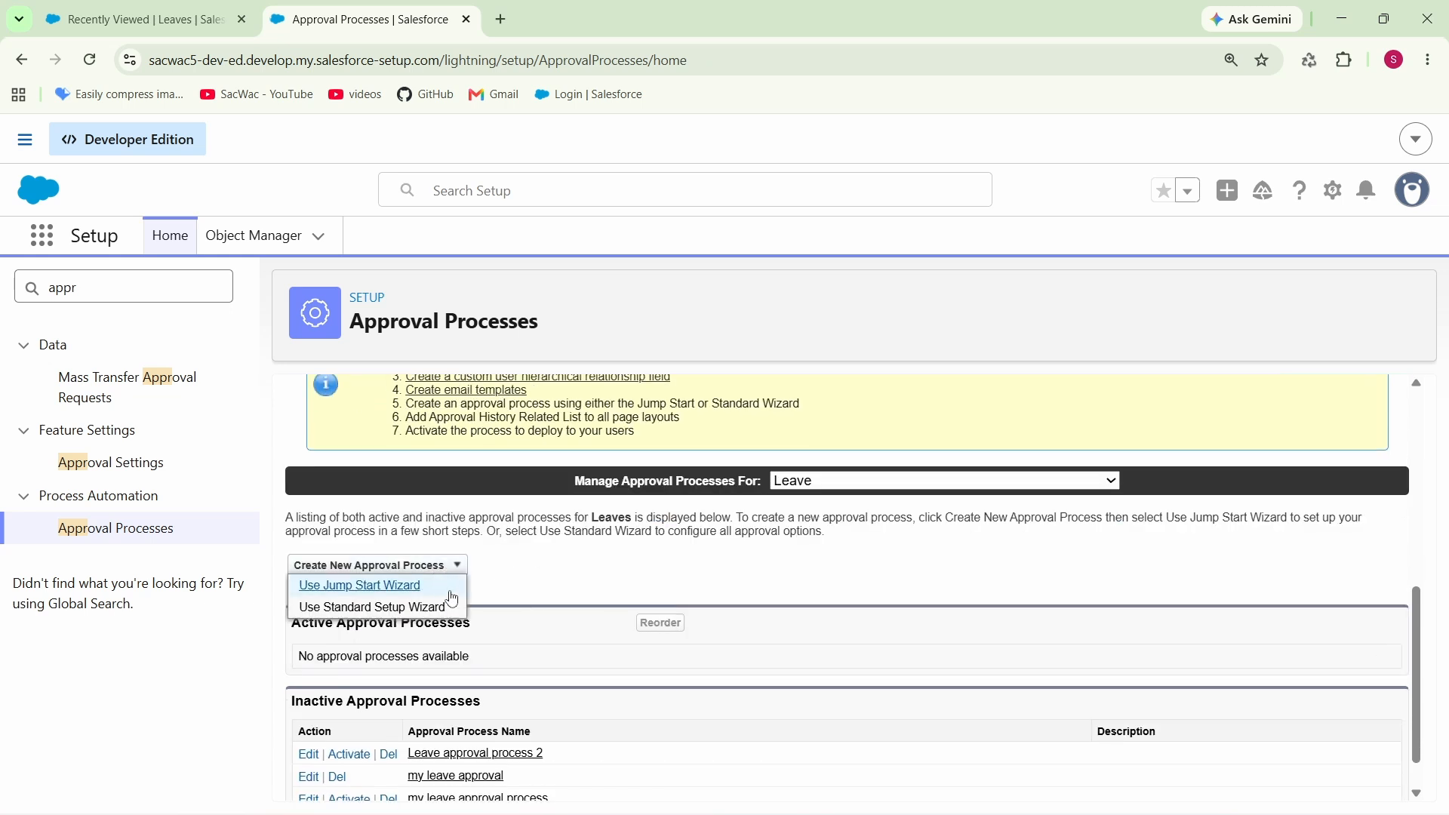
scroll(770, 573, up, 1)
scroll(770, 574, up, 1)
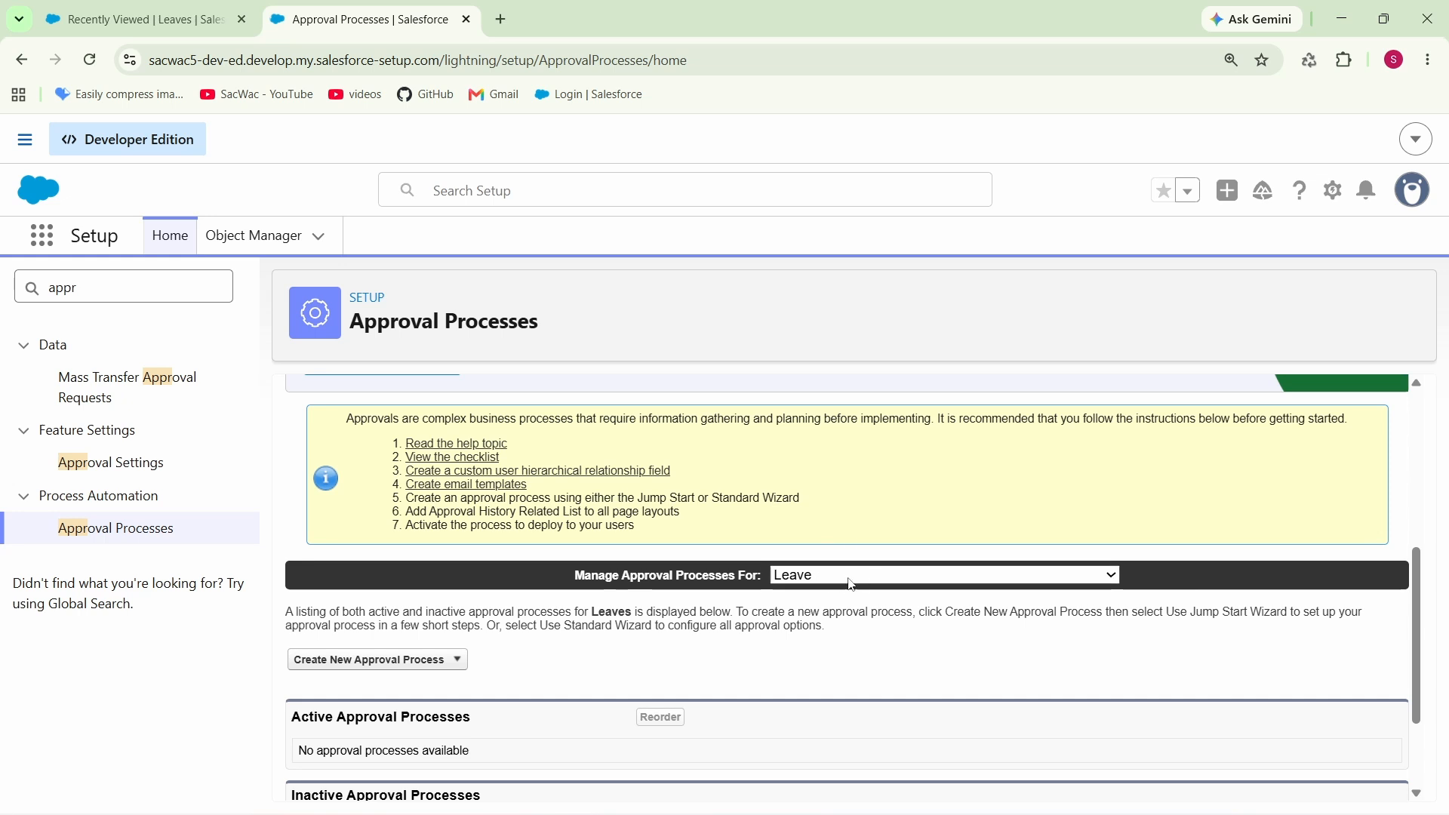
click(843, 582)
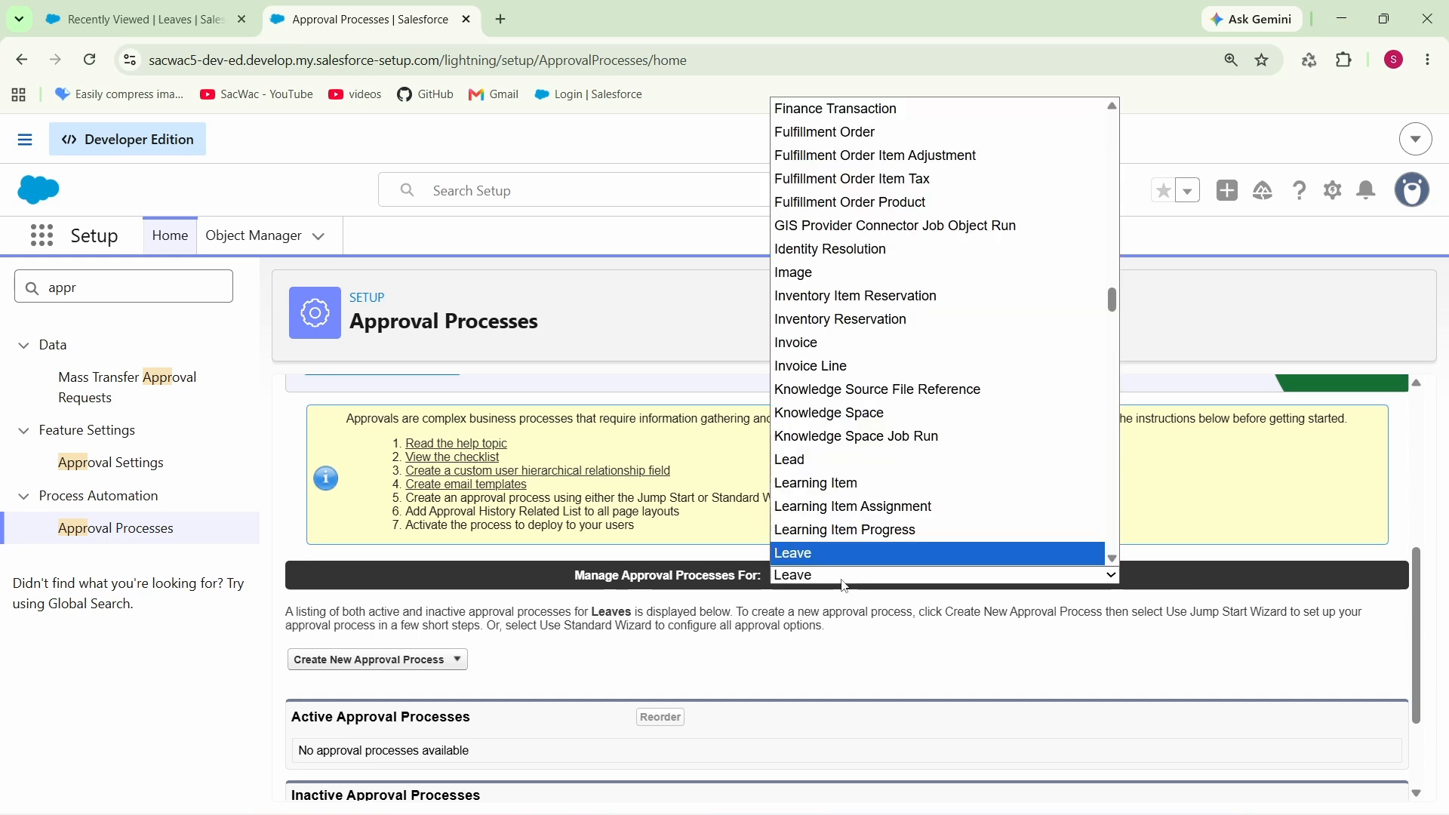
click(847, 583)
click(851, 582)
scroll(847, 537, down, 1)
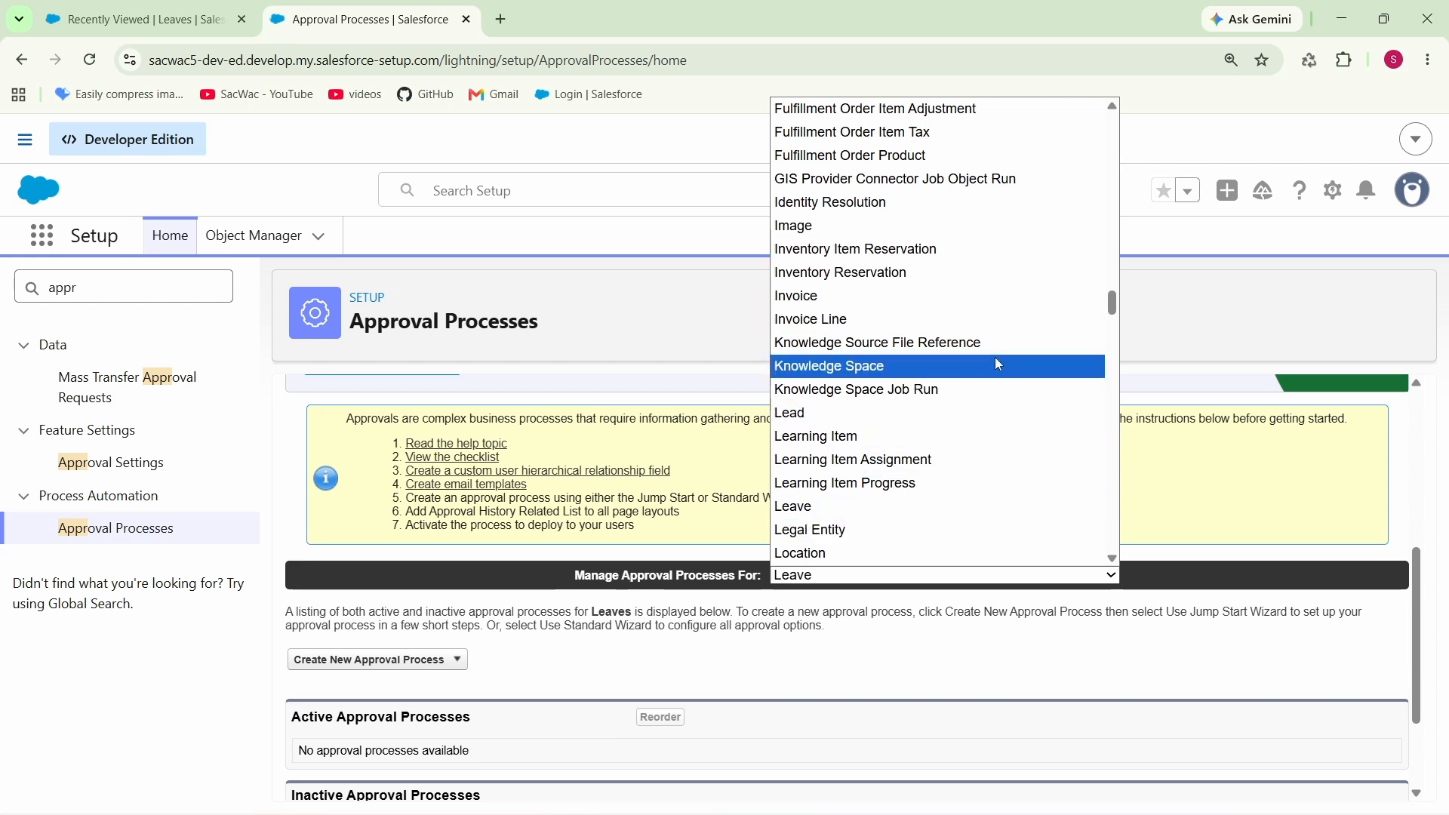
click(852, 508)
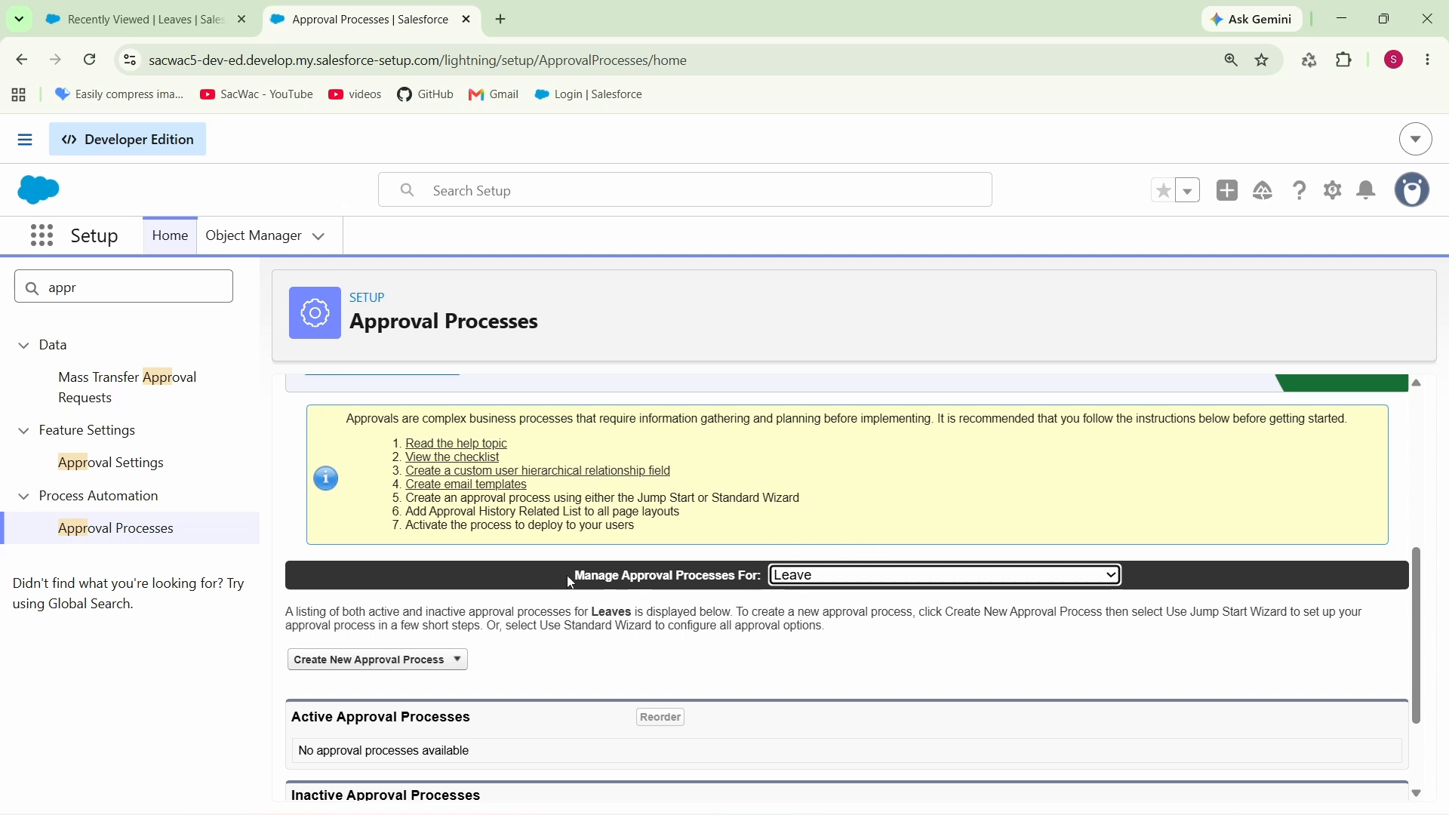
- Start a new approval process for the Leave object with the Jump Start Wizard
scroll(570, 582, down, 1)
click(437, 573)
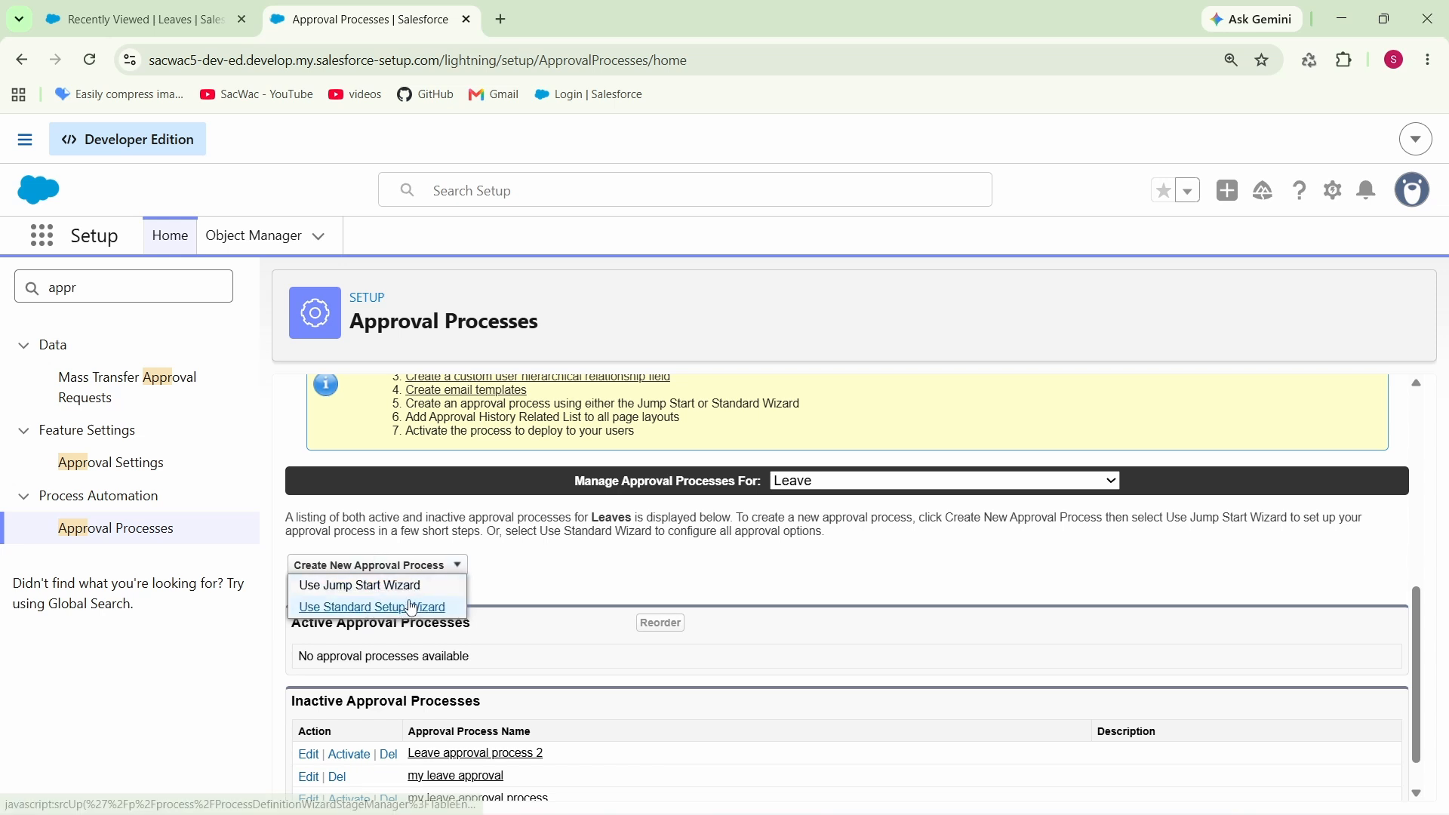
click(369, 593)
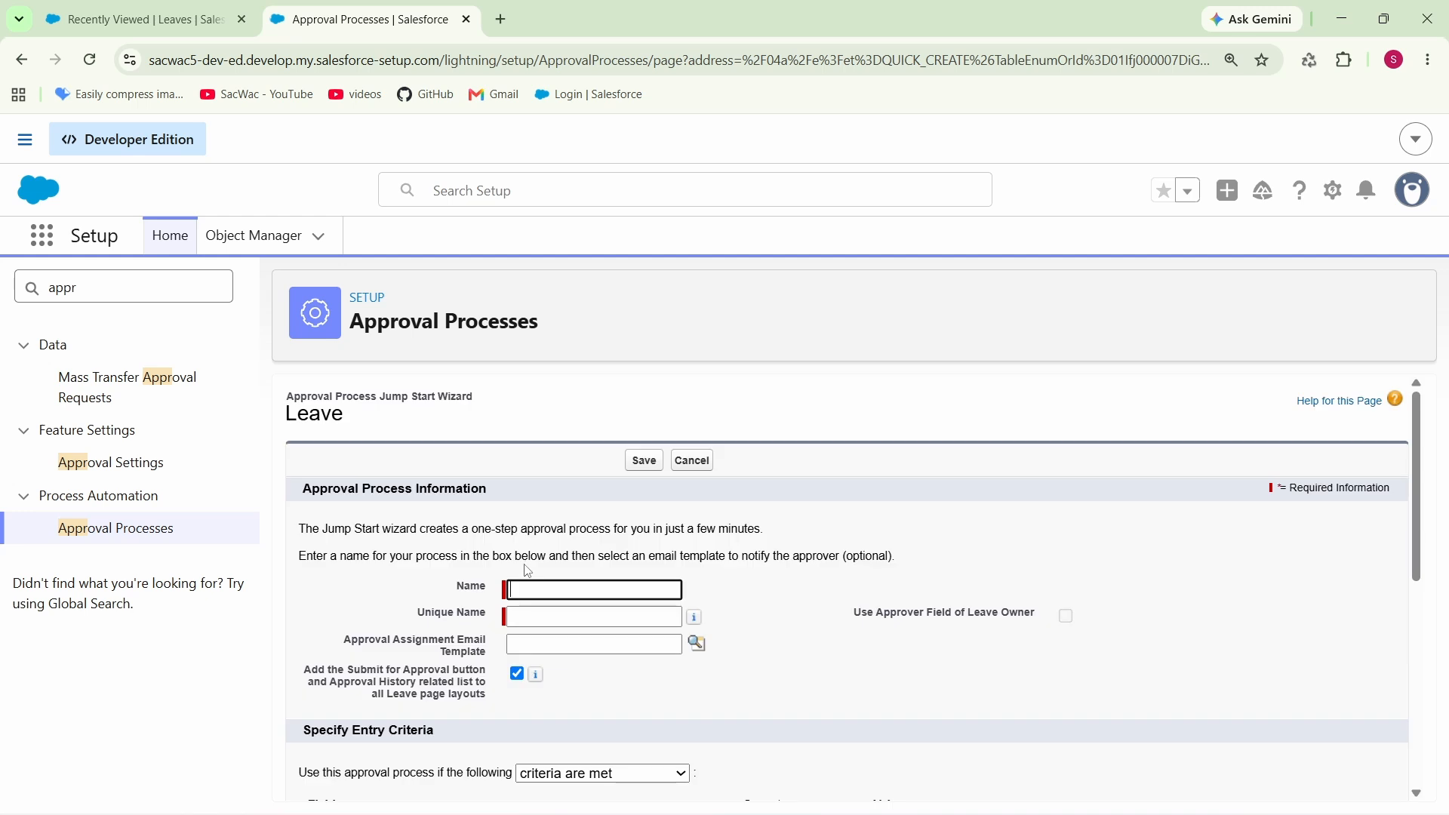
- Name the approval process "Leave Process" with the unique name Leave_Process
scroll(528, 567, down, 1)
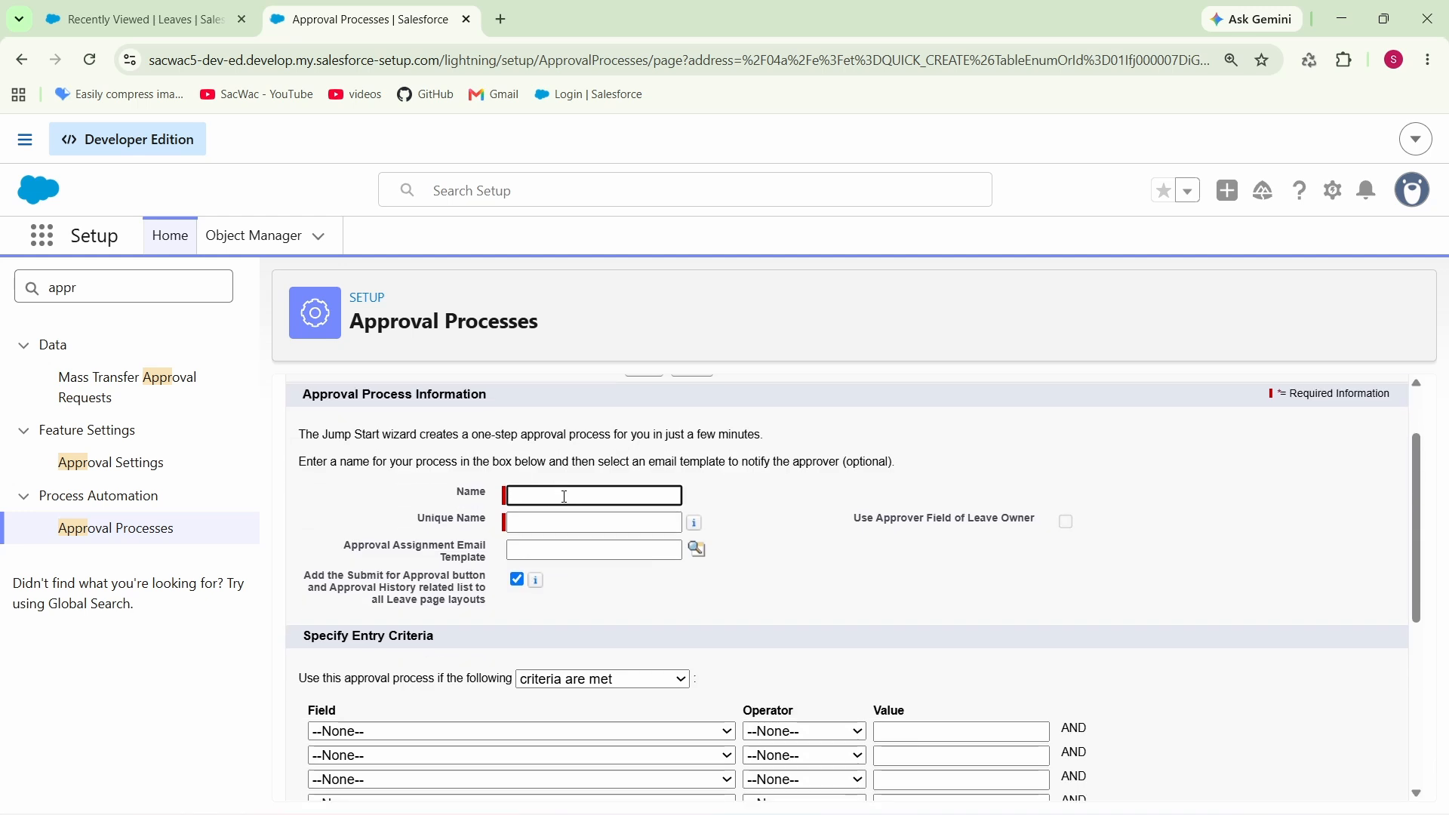
text(Leave Process)
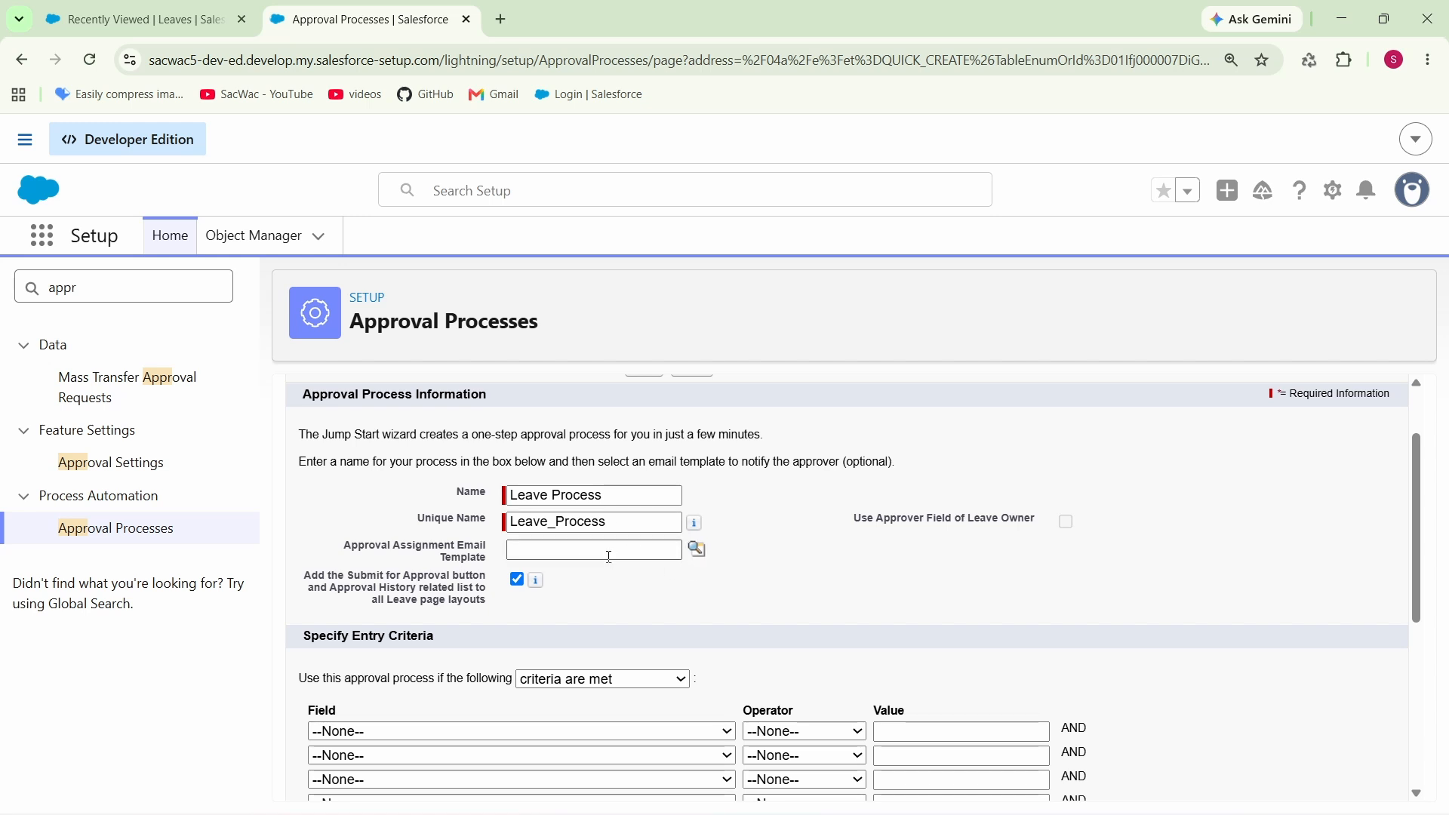
- Turn off and re-enable adding the Submit for Approval button and Approval History related list to all Leave page layouts
scroll(580, 554, down, 1)
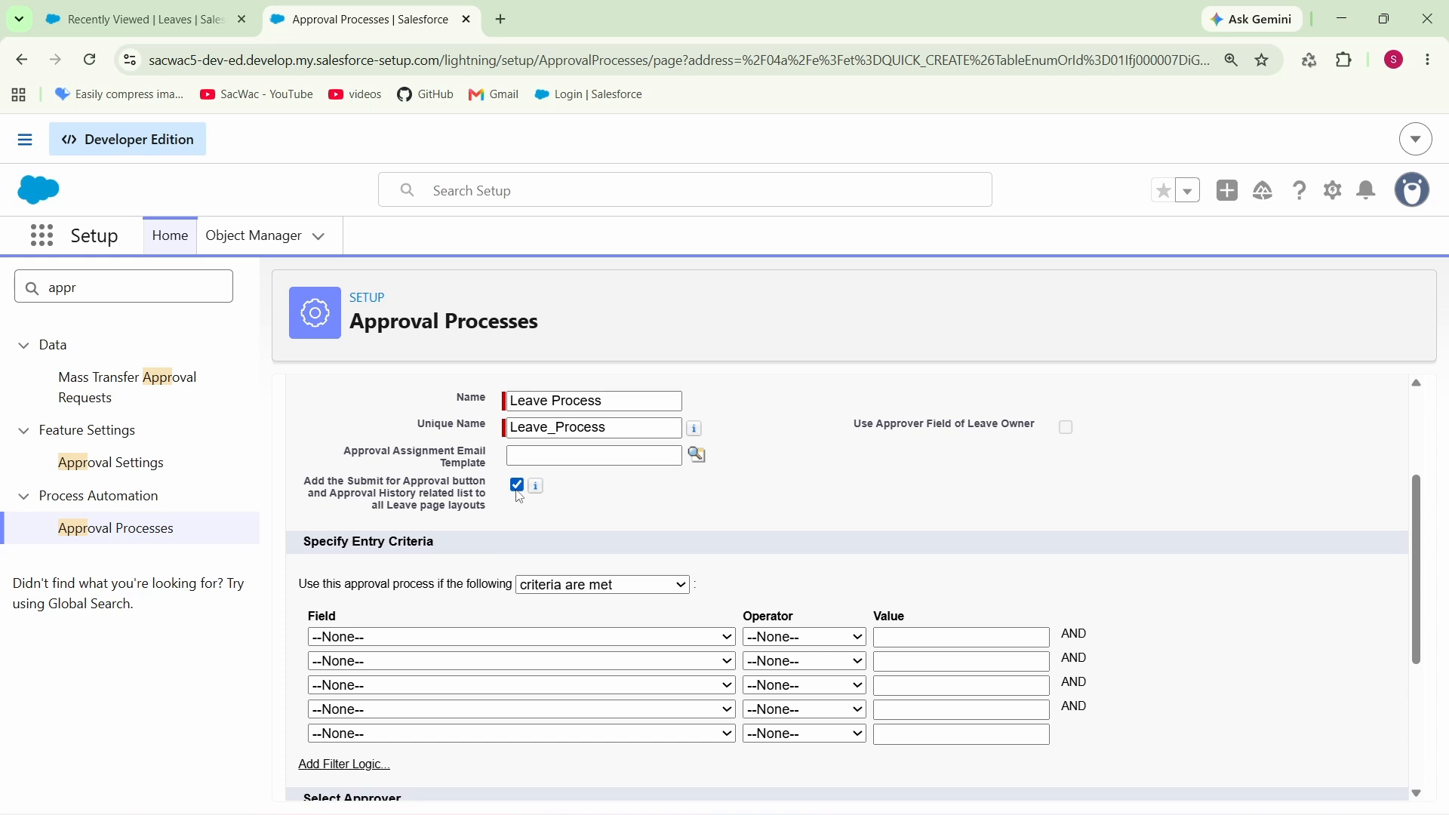
click(400, 506)
drag(354, 481, 498, 487)
drag(339, 500, 480, 501)
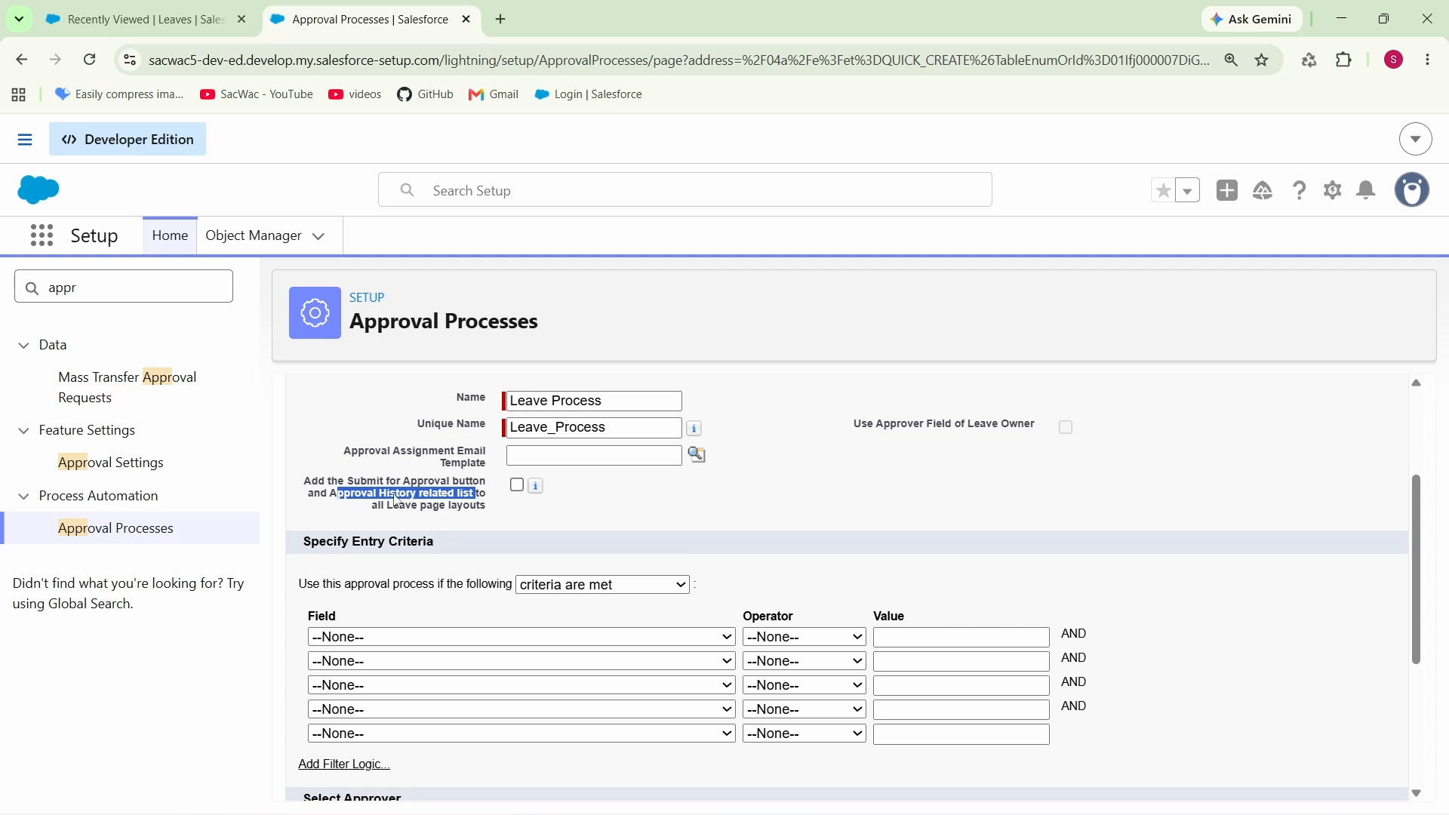
click(517, 486)
click(576, 483)
- Set the entry criteria to "criteria are met" with the condition Leave: Status equals Submit
scroll(575, 483, down, 1)
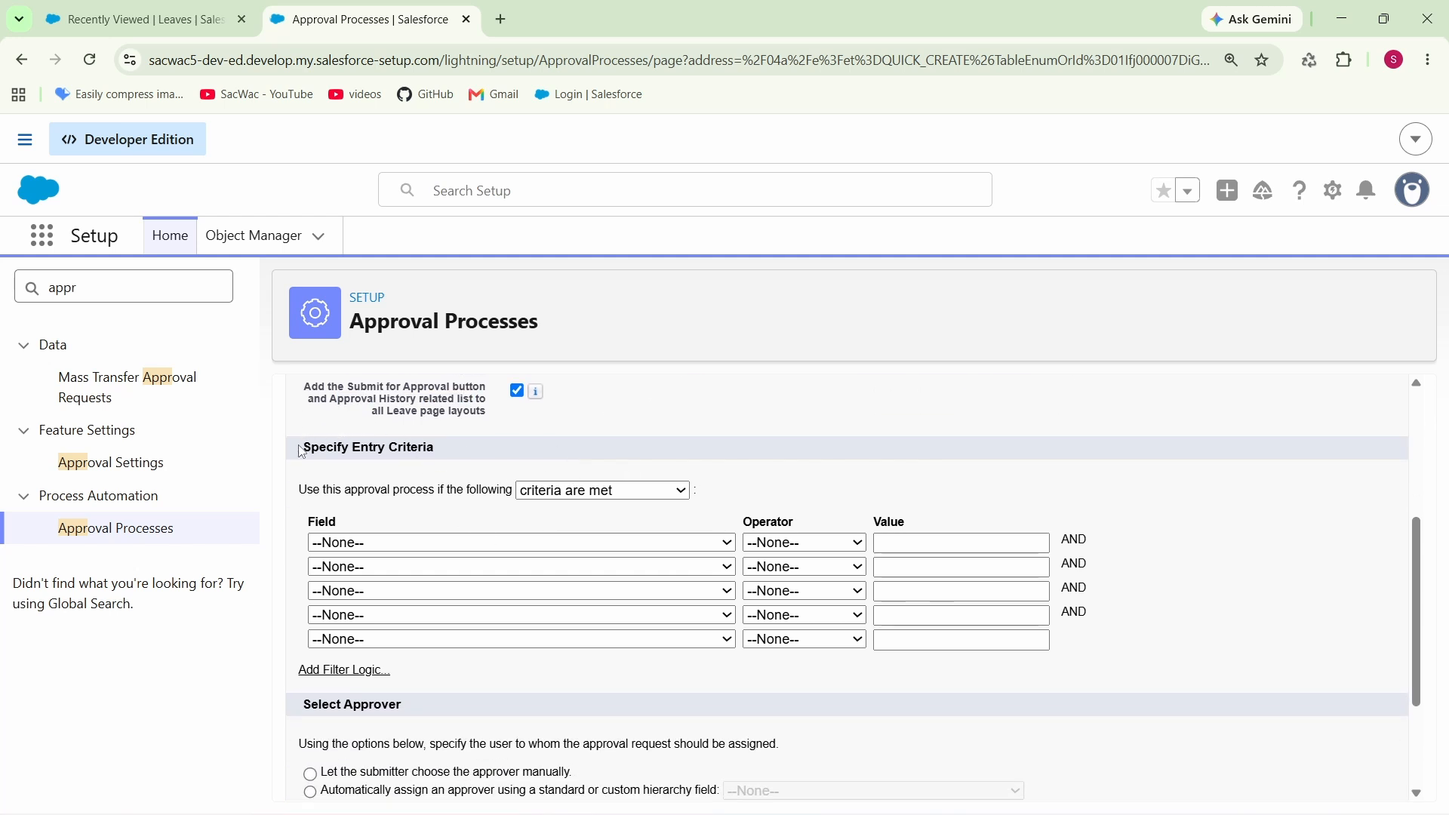
drag(302, 451, 438, 448)
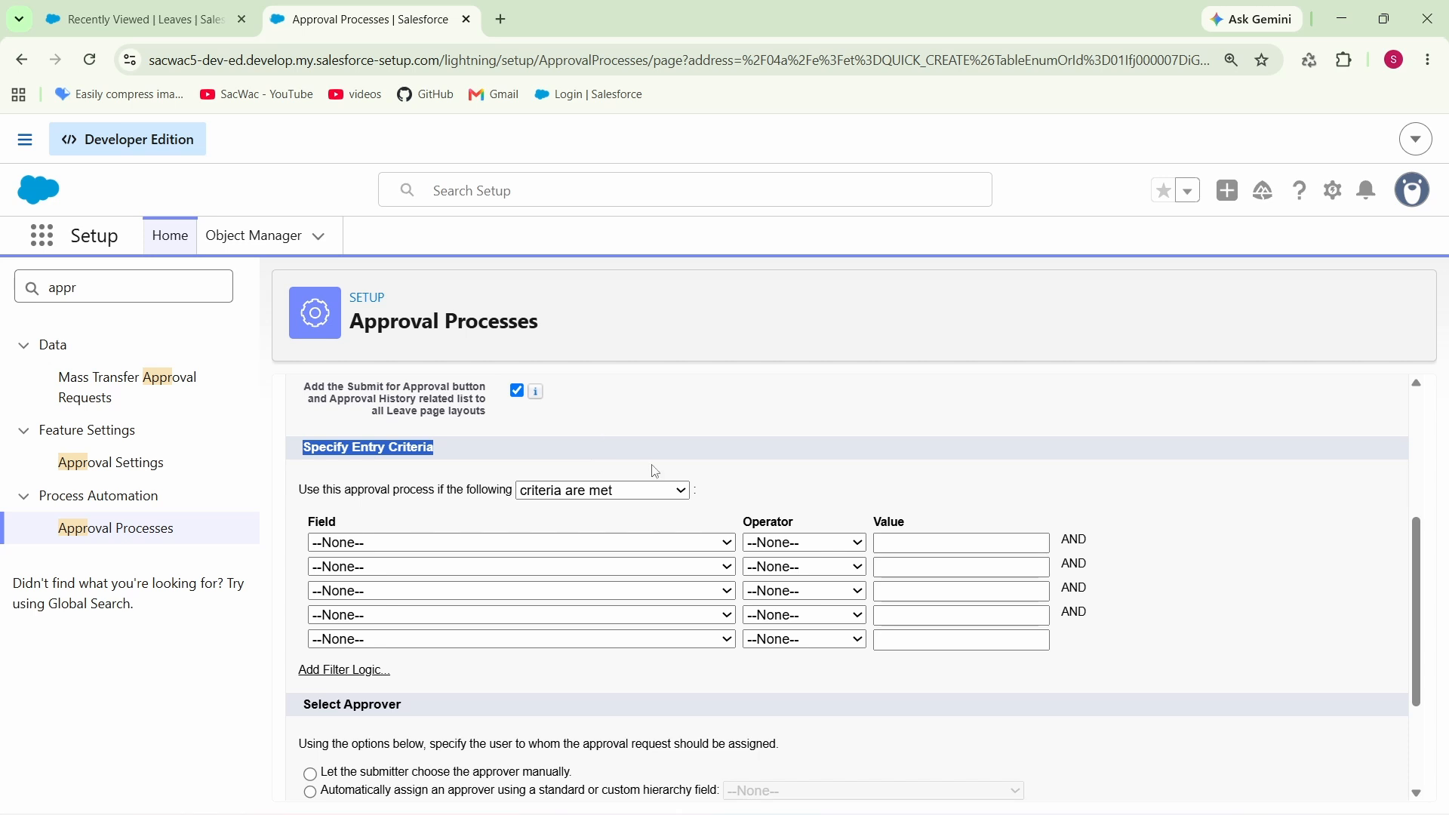
click(677, 491)
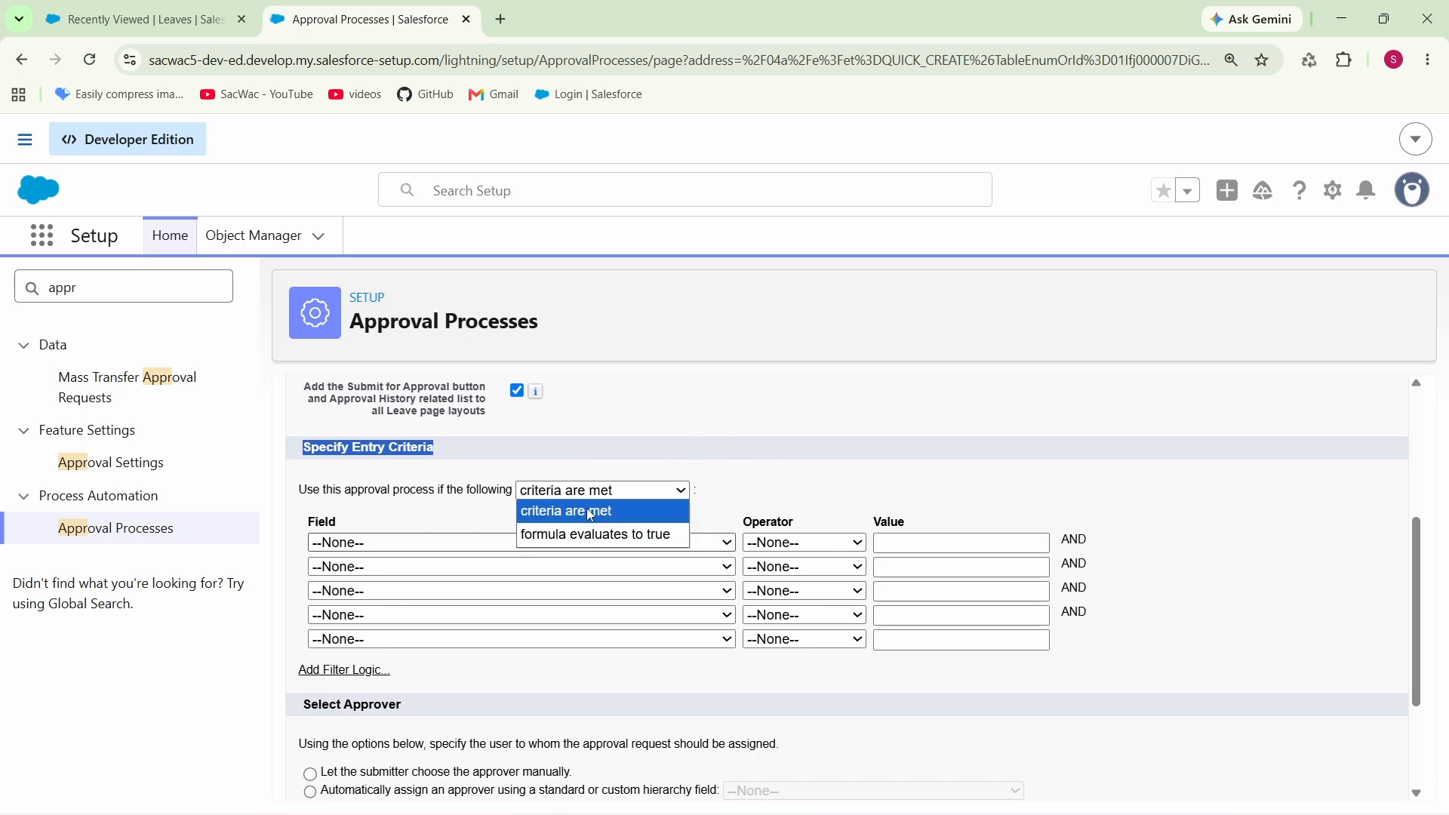
click(591, 513)
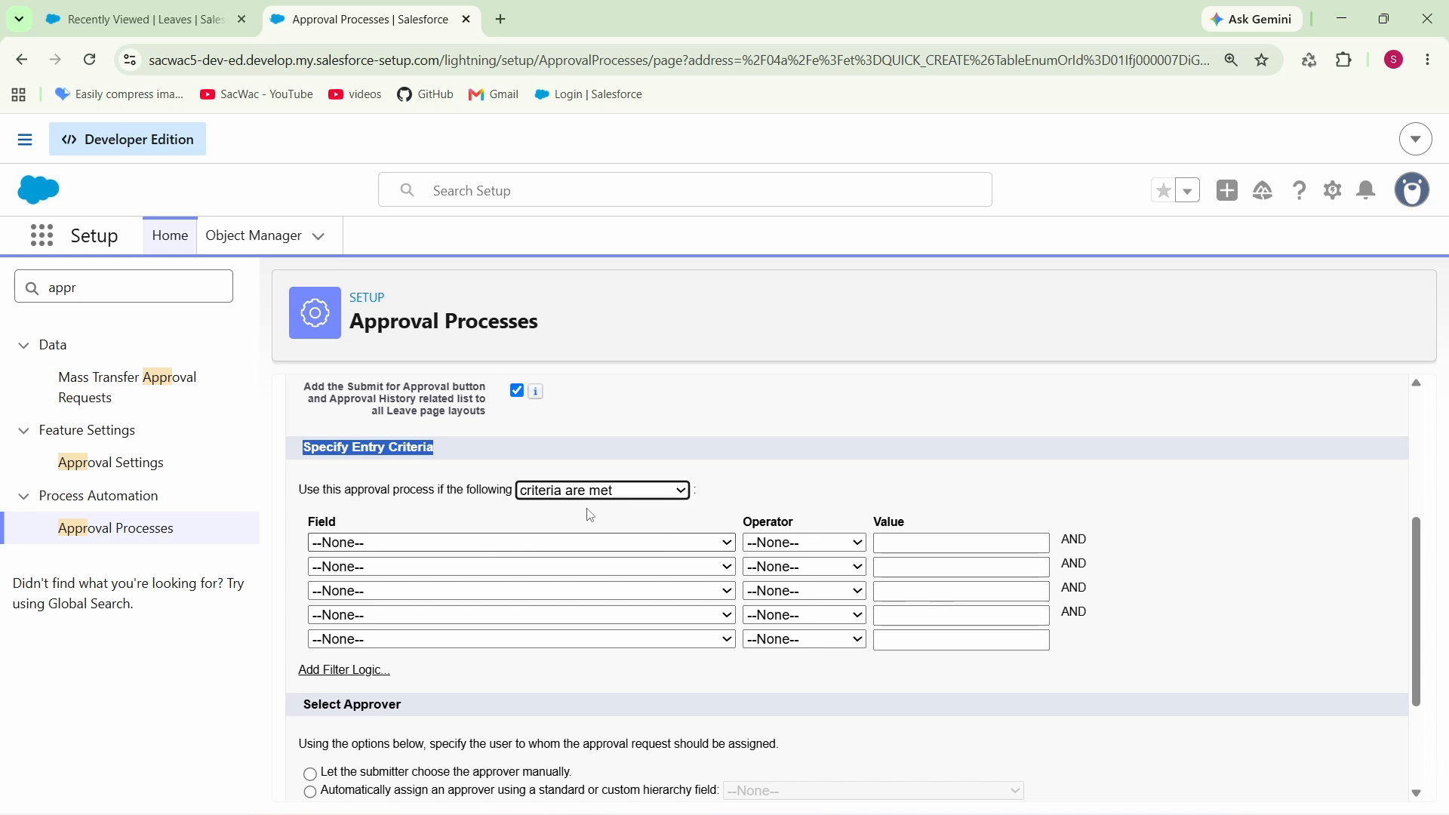
scroll(689, 508, down, 1)
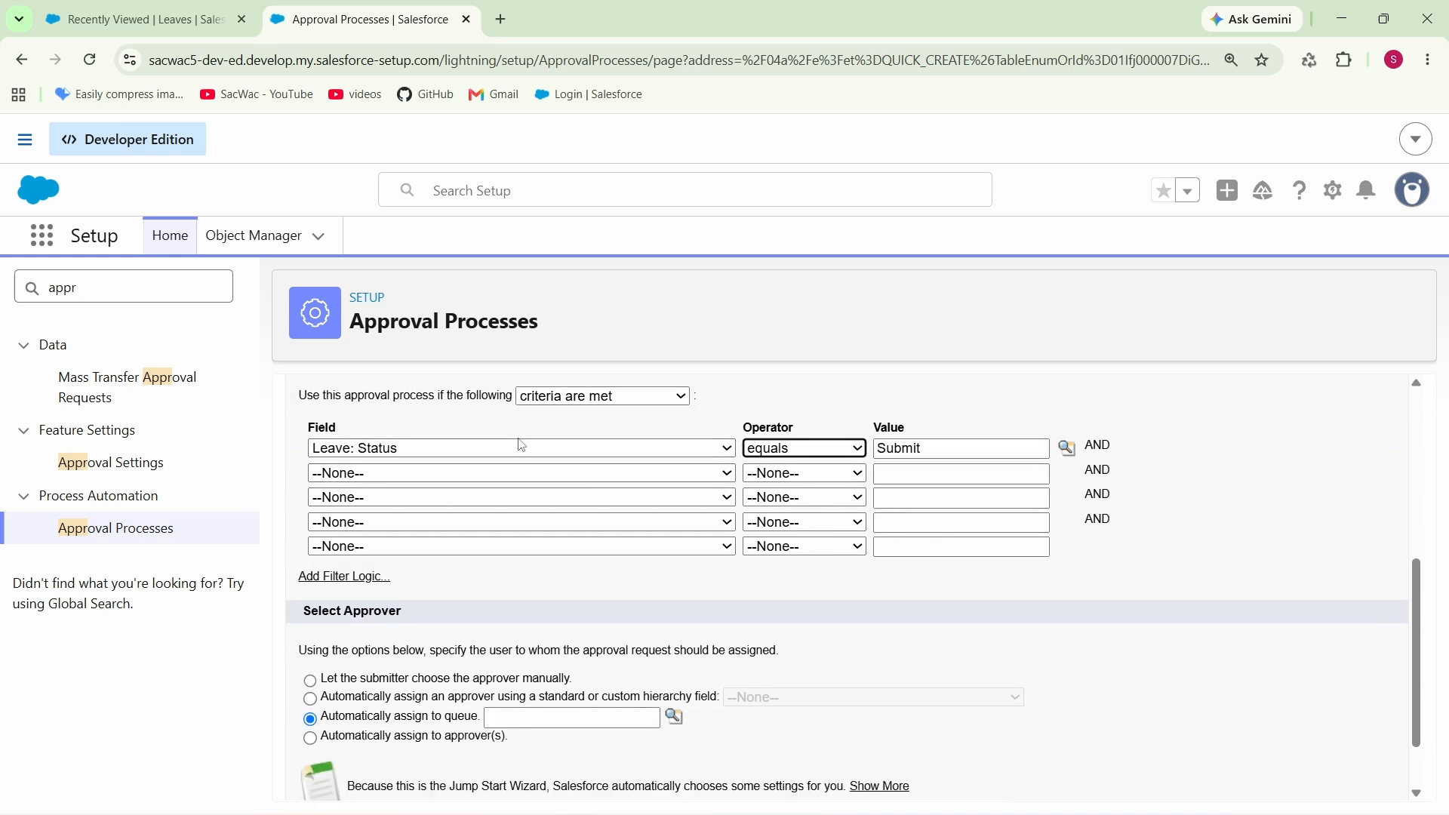
scroll(521, 445, up, 1)
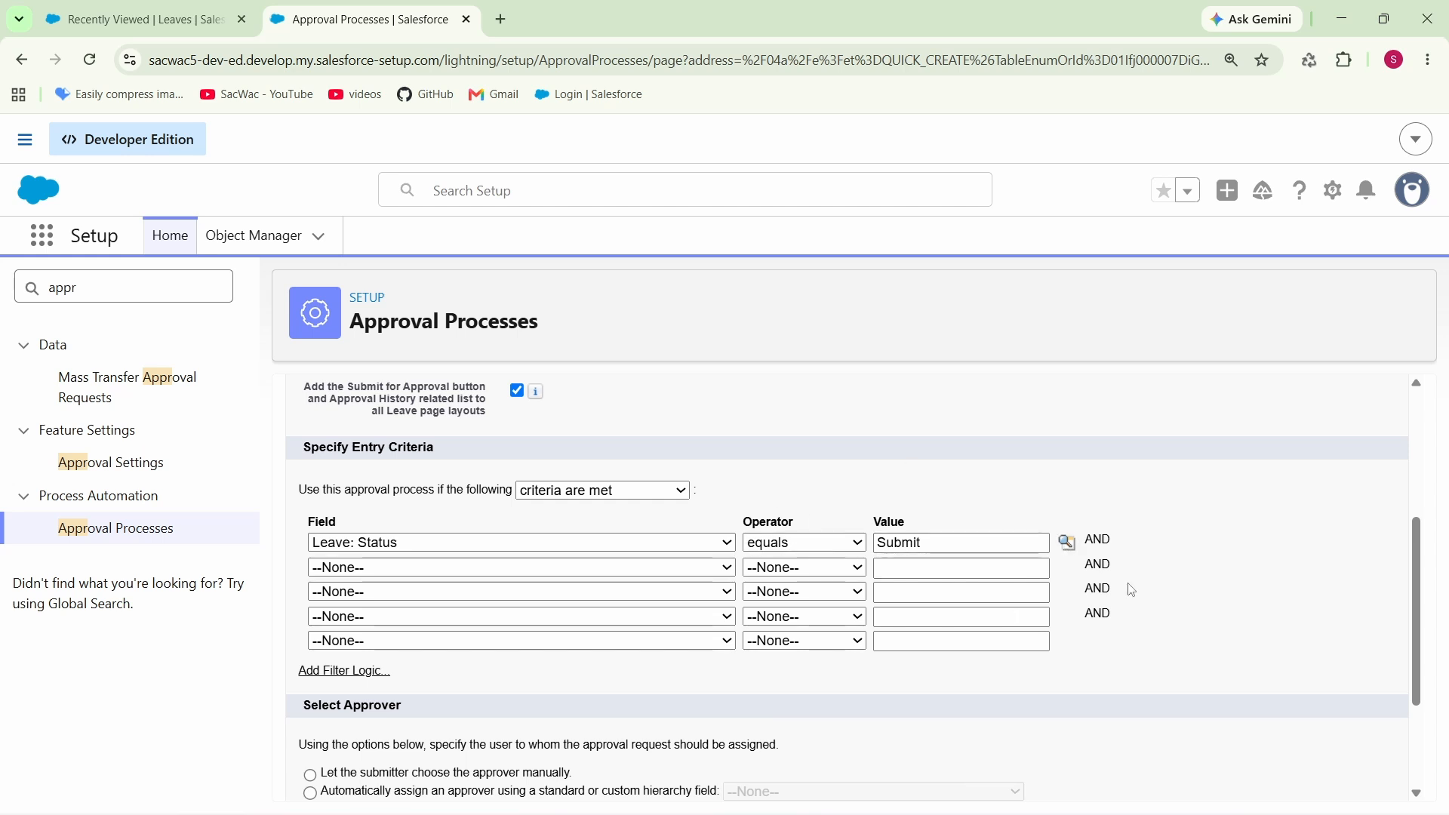
- Review the picklist values offered for the Status criterion and close the lookup without inserting any
click(1069, 544)
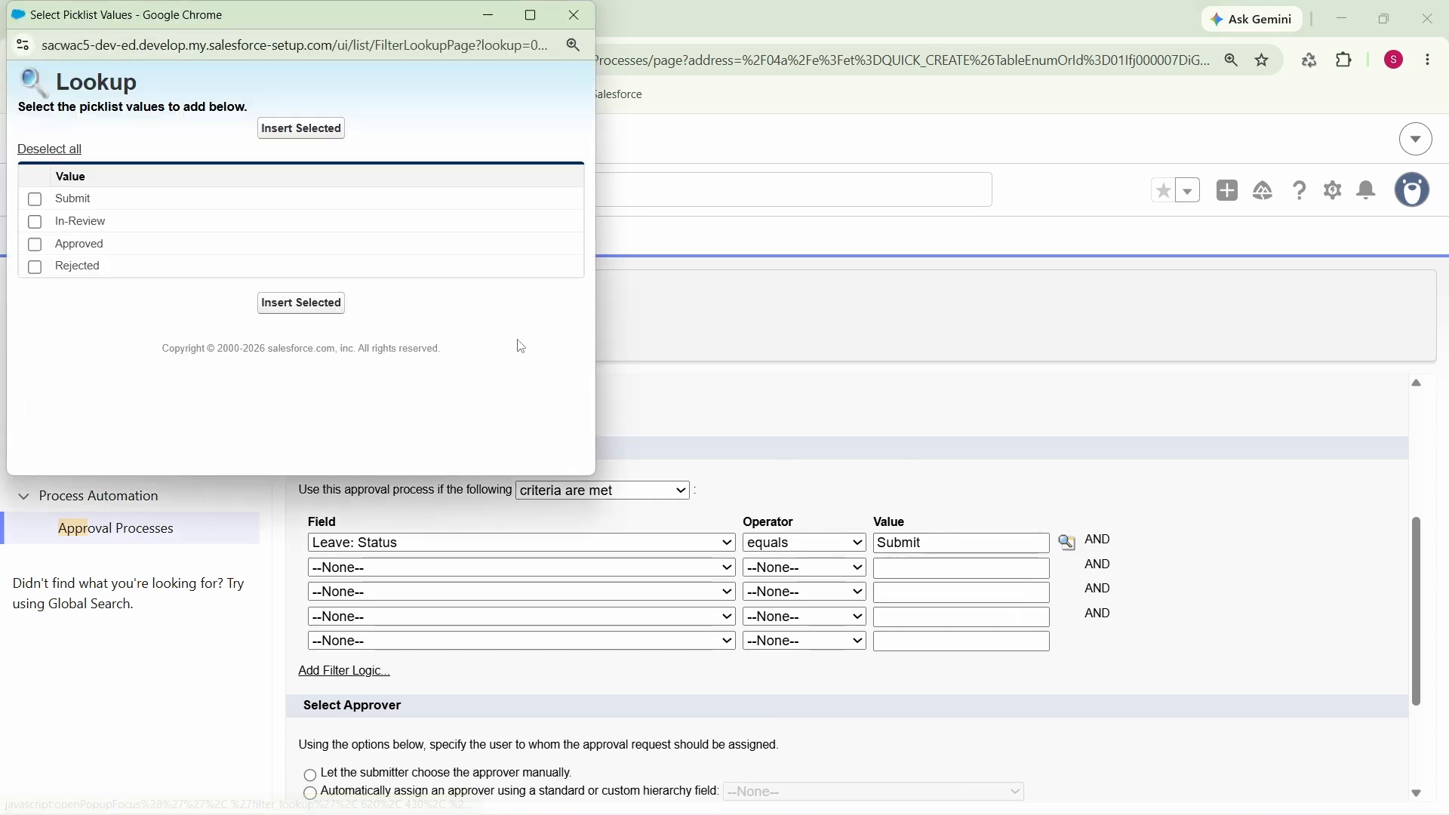
click(35, 200)
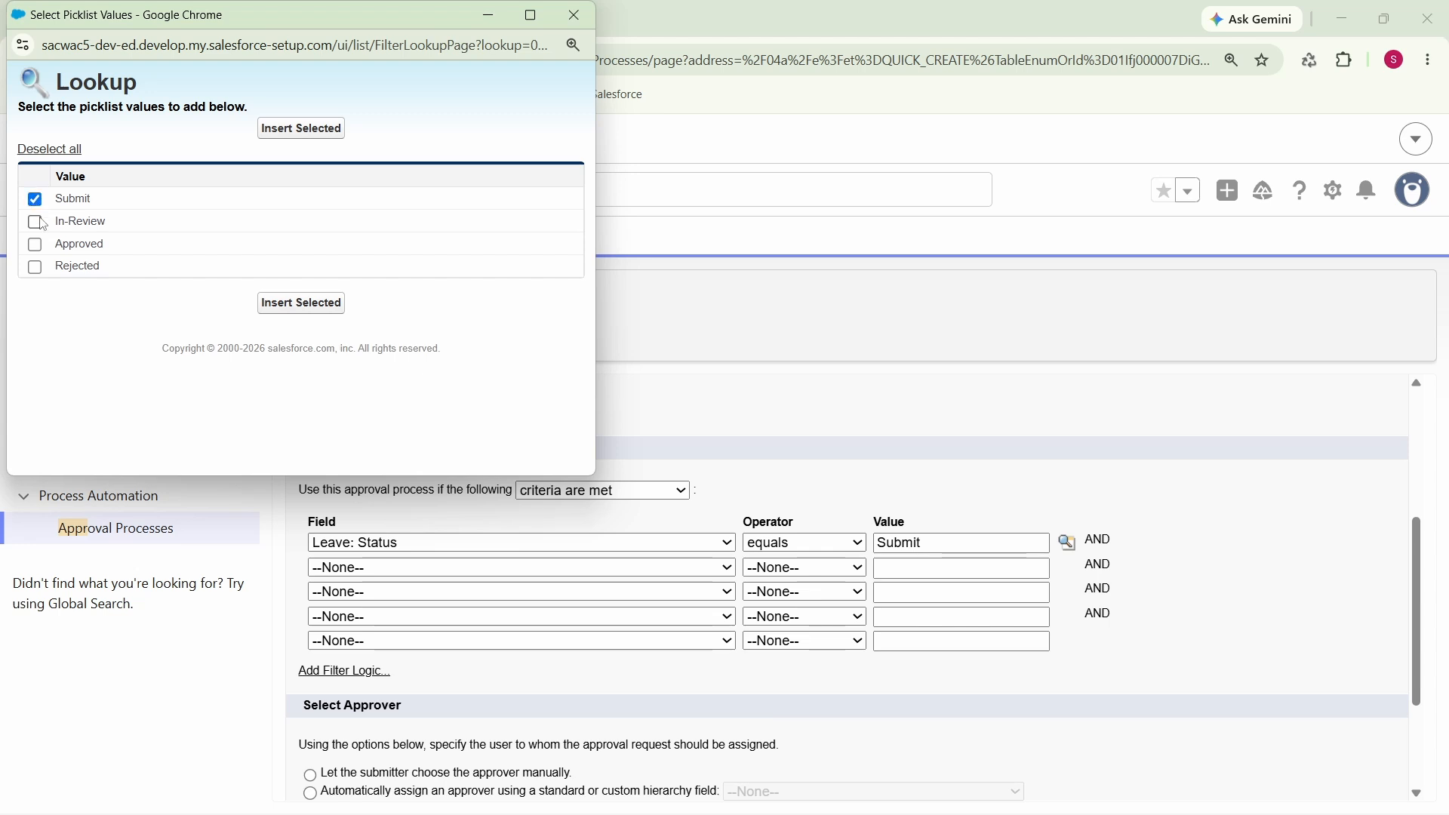
click(574, 15)
scroll(830, 476, down, 1)
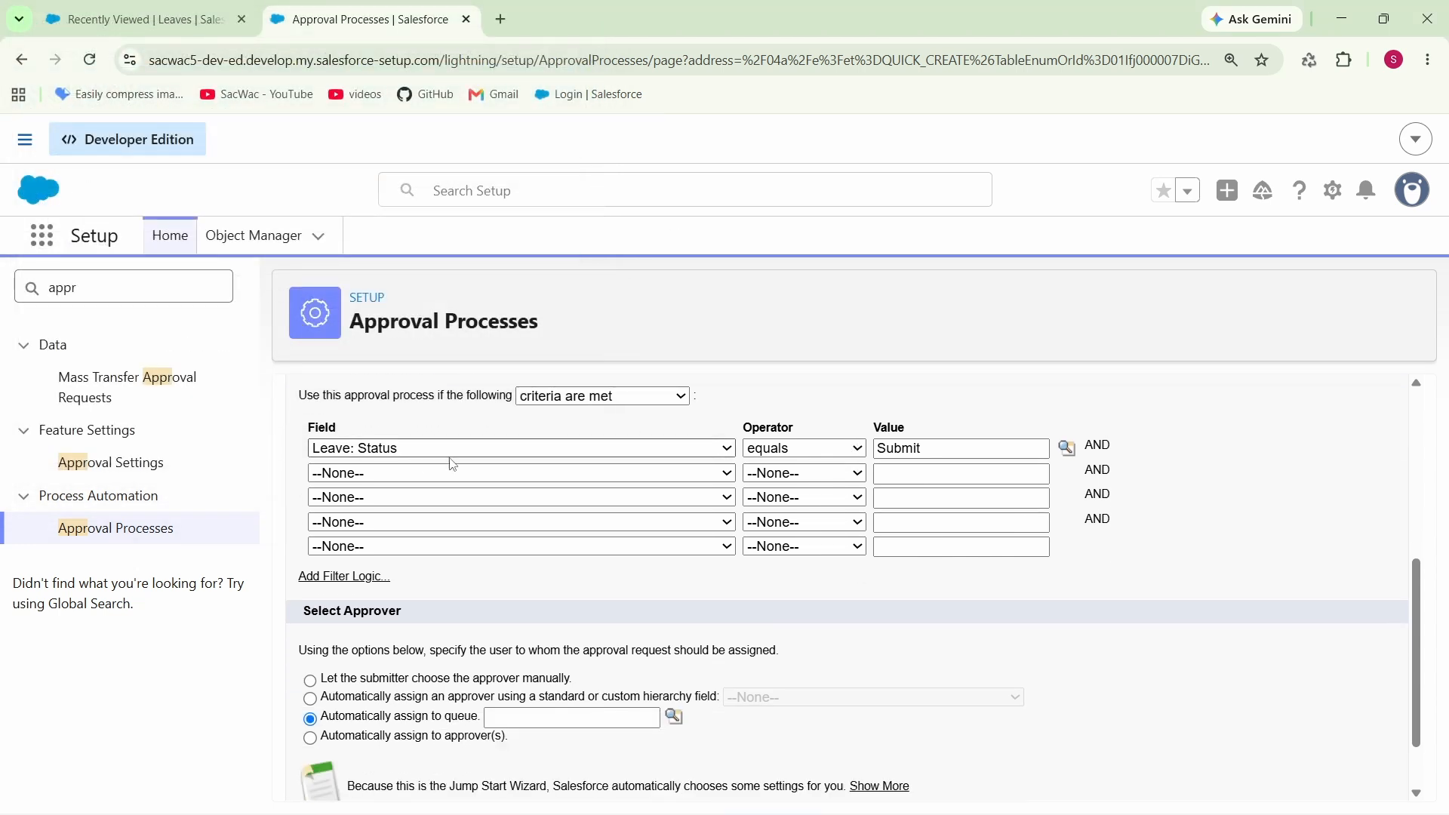
scroll(904, 434, up, 1)
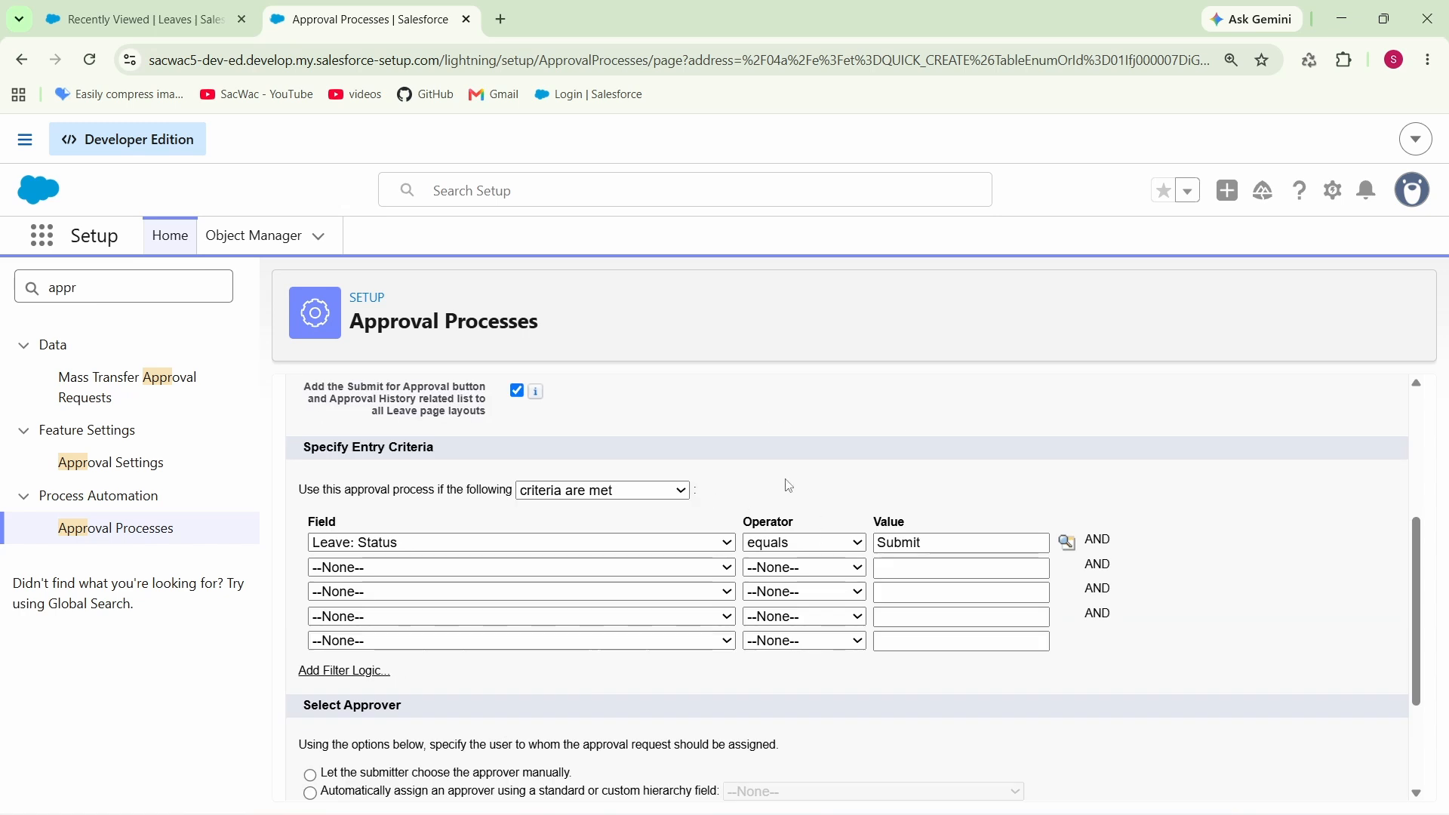
- Set the approver to be assigned automatically using the Manager hierarchy field
scroll(679, 453, down, 1)
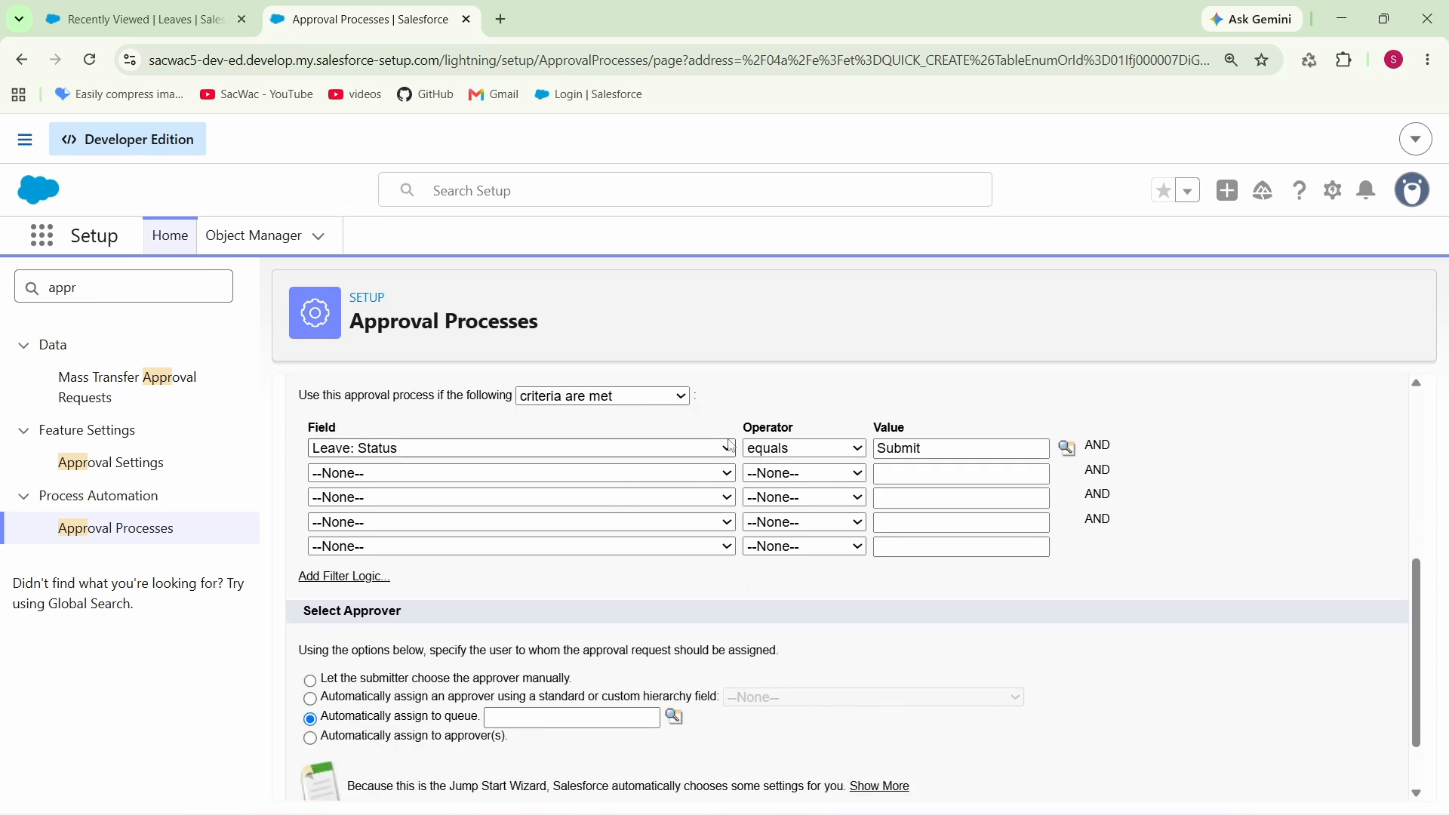
scroll(671, 506, down, 1)
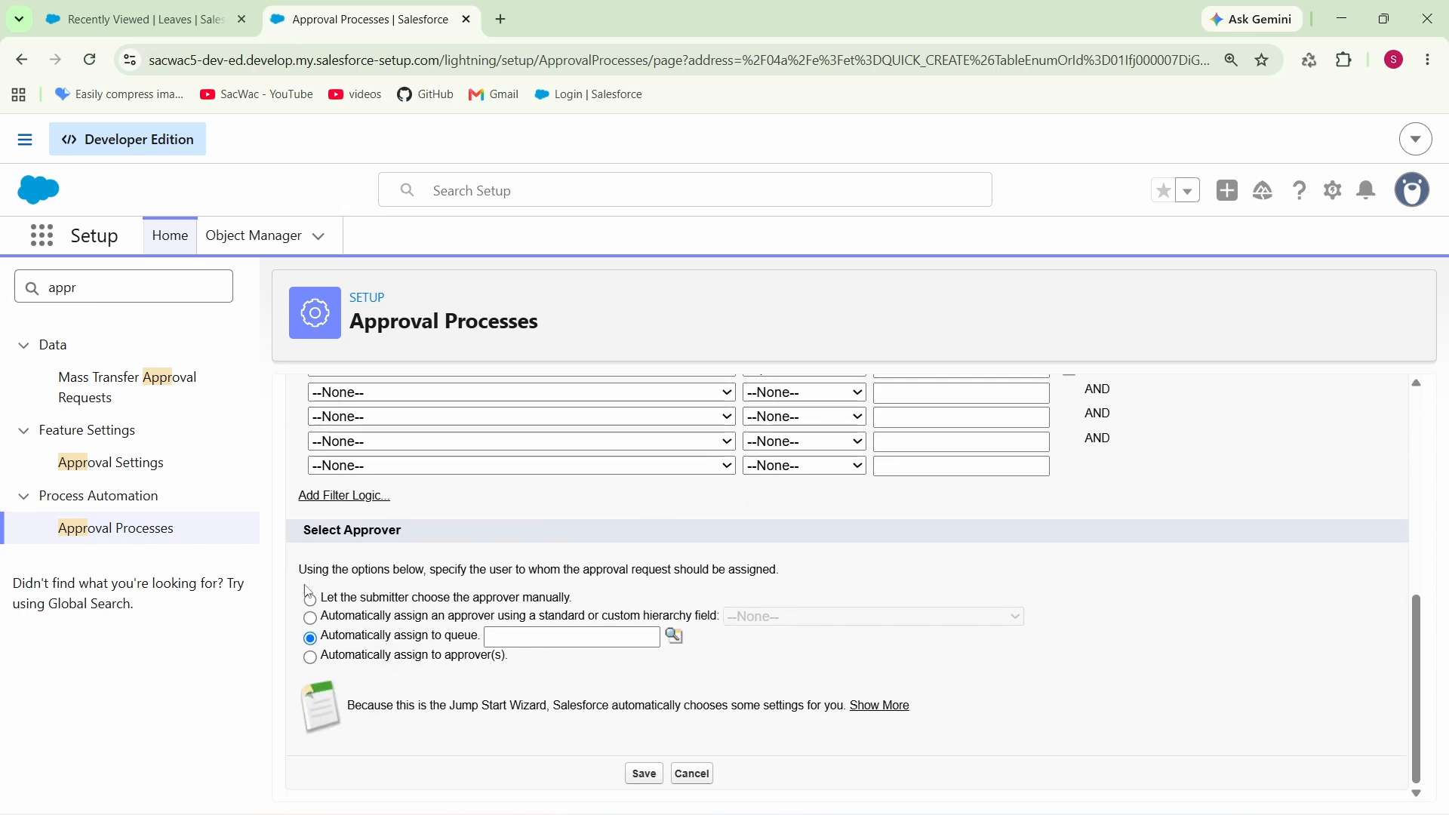
drag(300, 570, 509, 658)
click(582, 684)
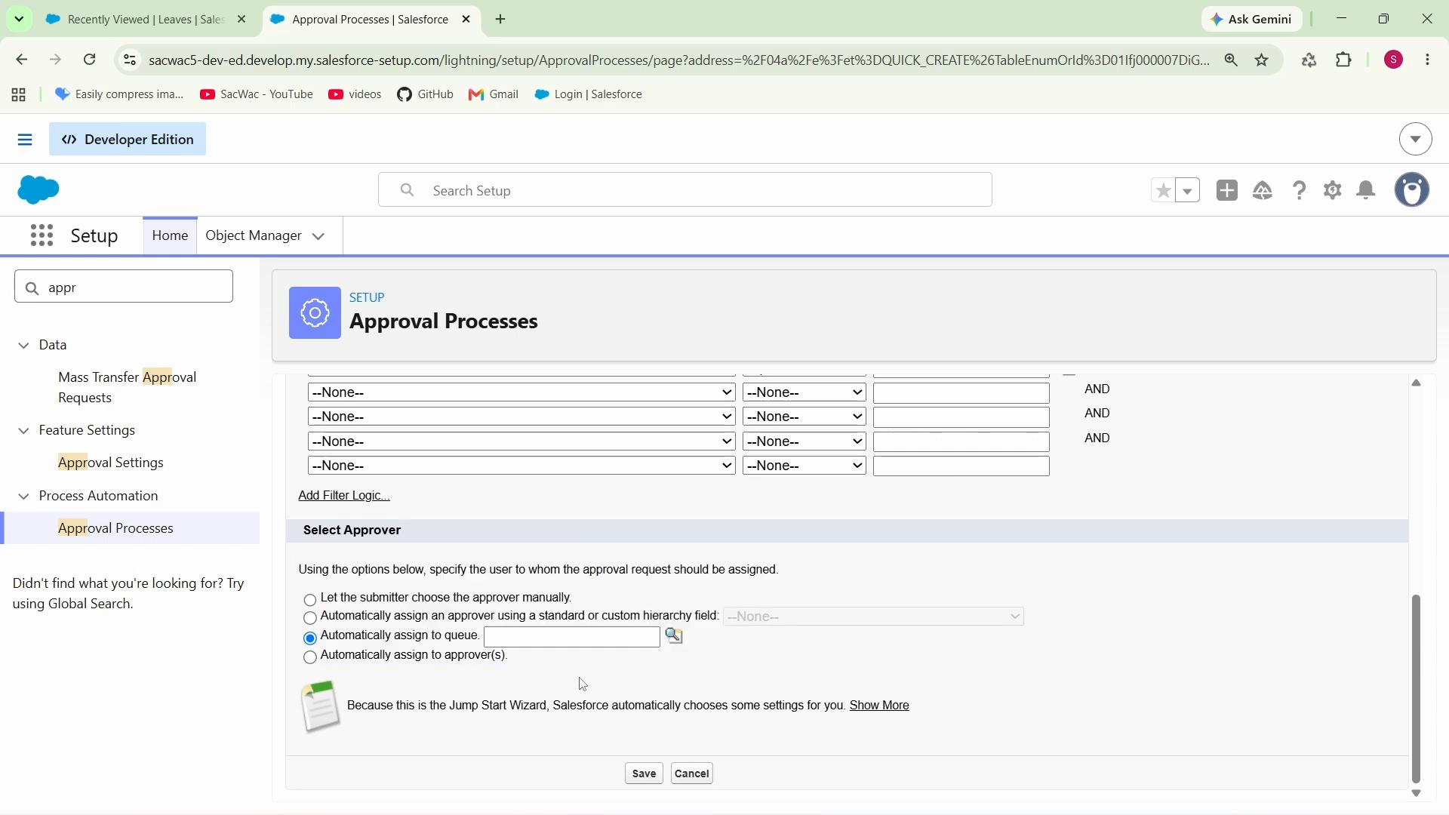
click(311, 600)
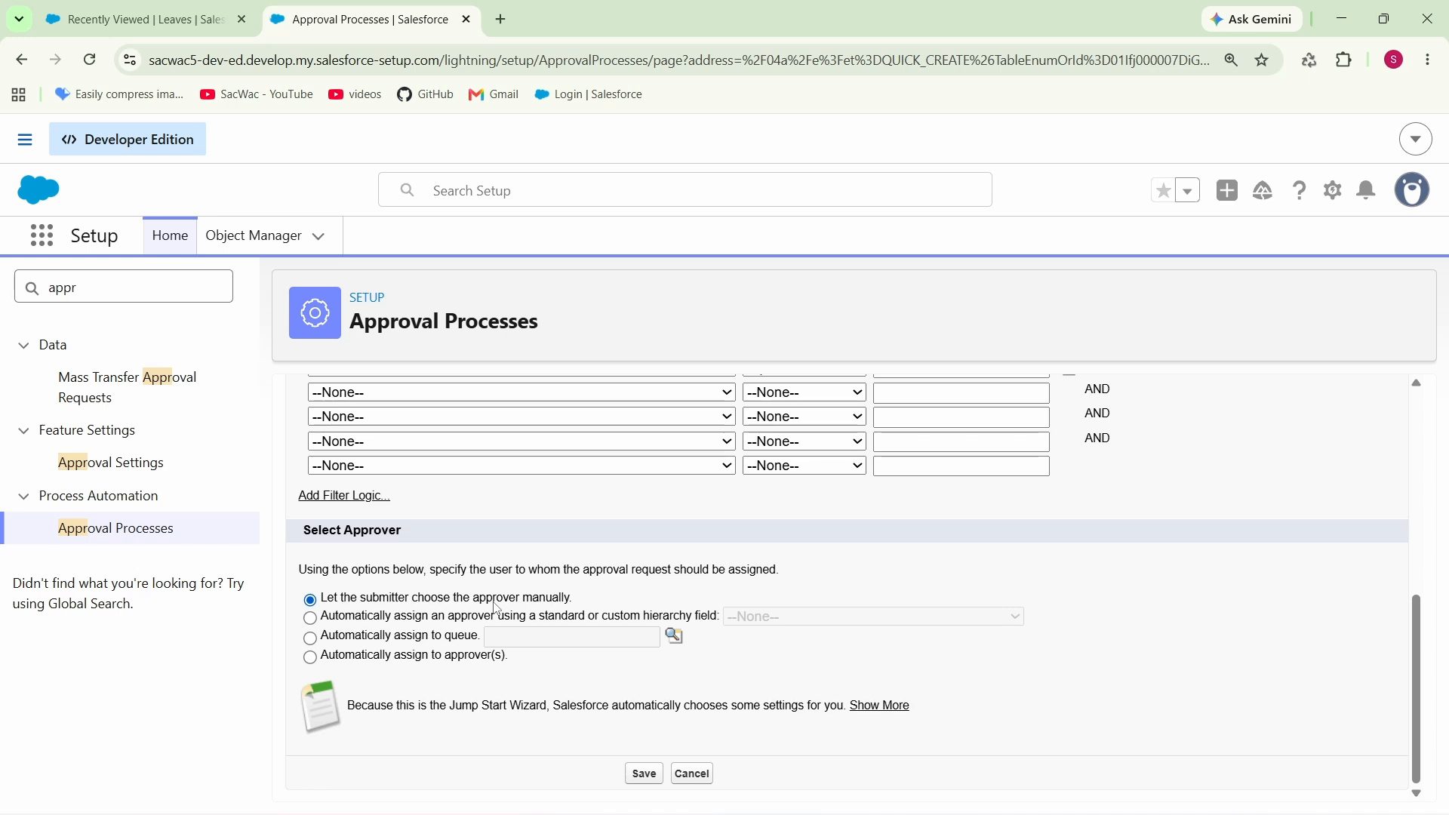
click(310, 618)
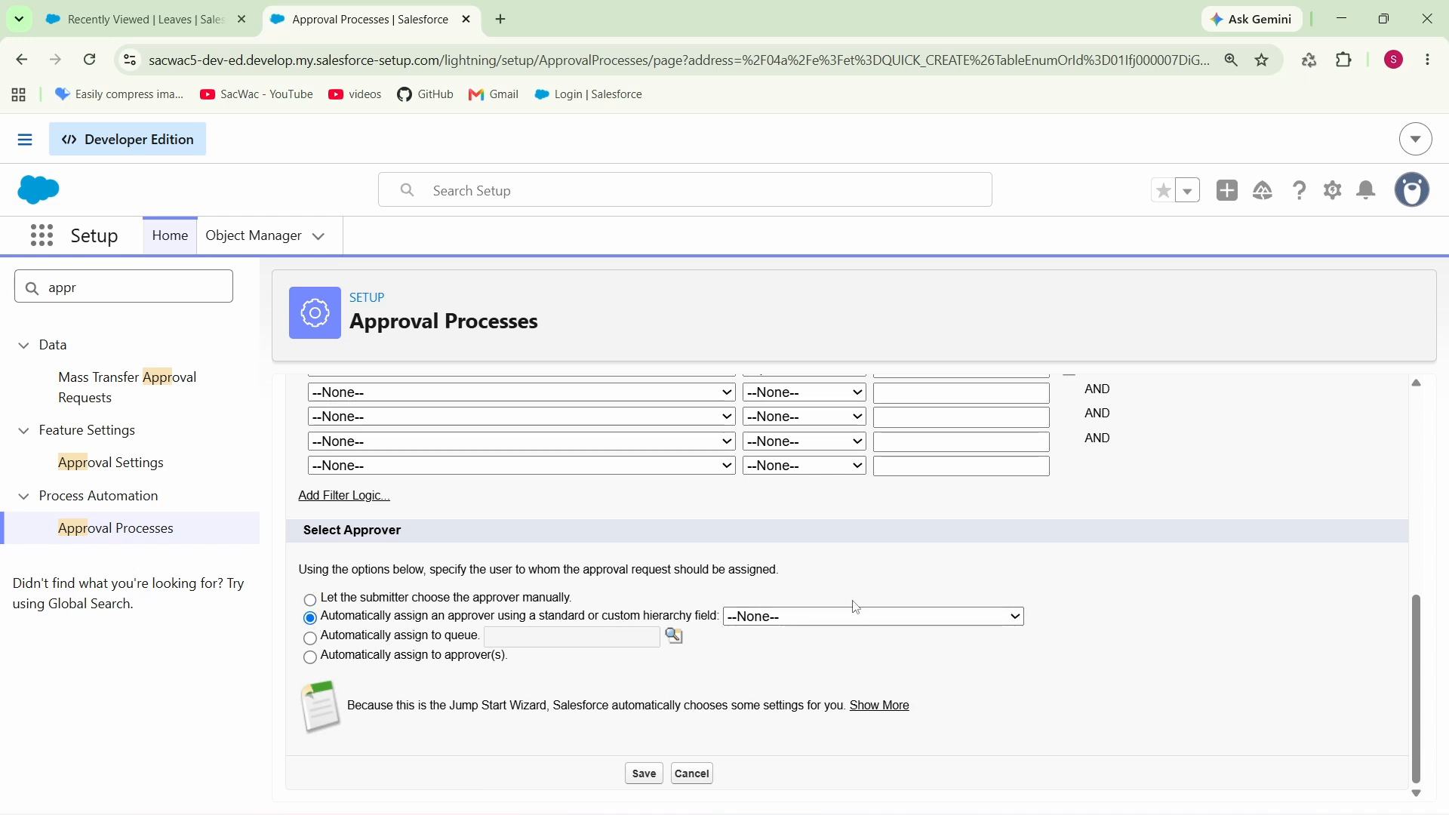
click(805, 620)
click(817, 699)
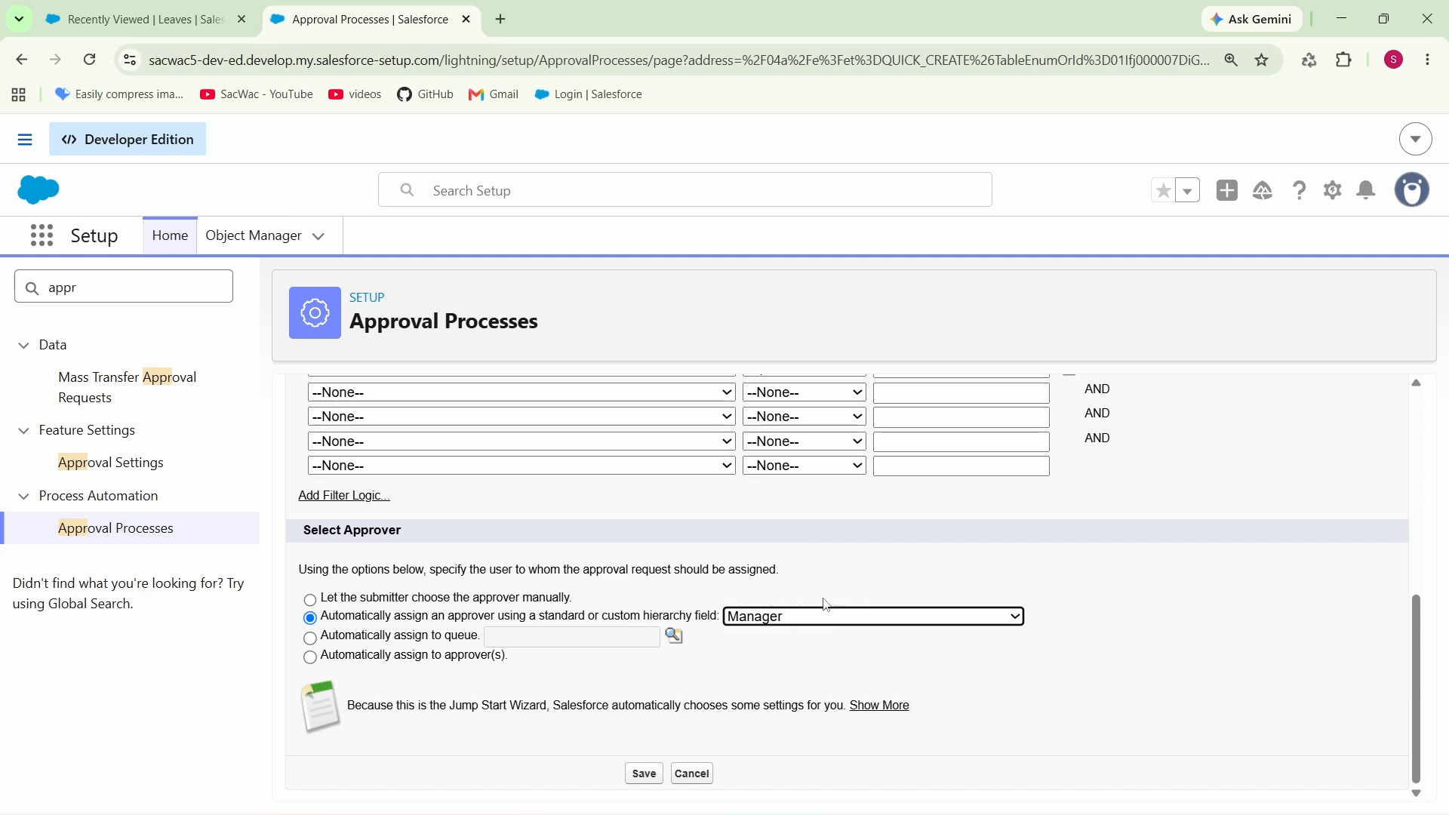
- Search Setup for user and open the Users page in a new browser tab
drag(169, 288, 19, 287)
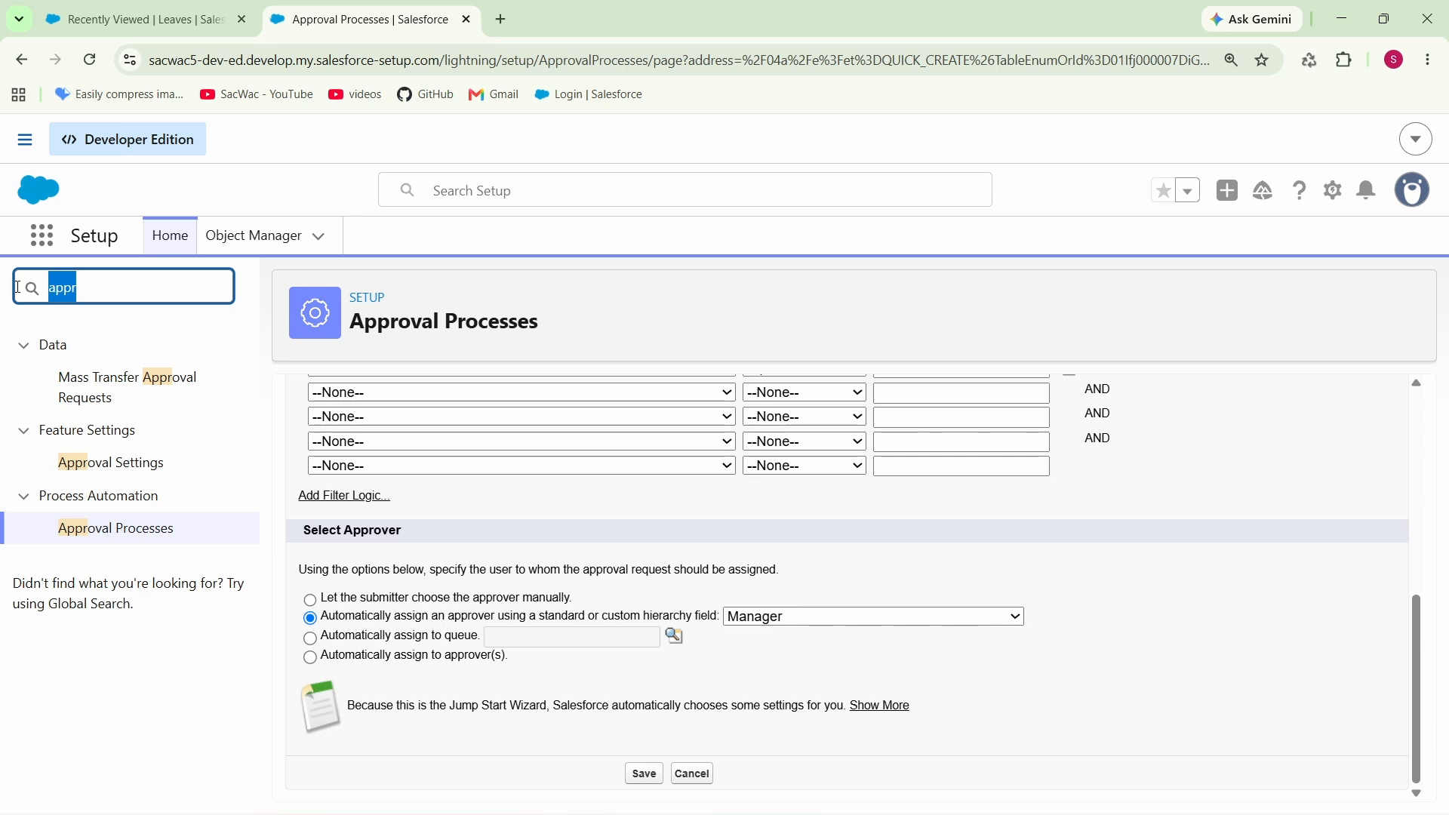
text(u)
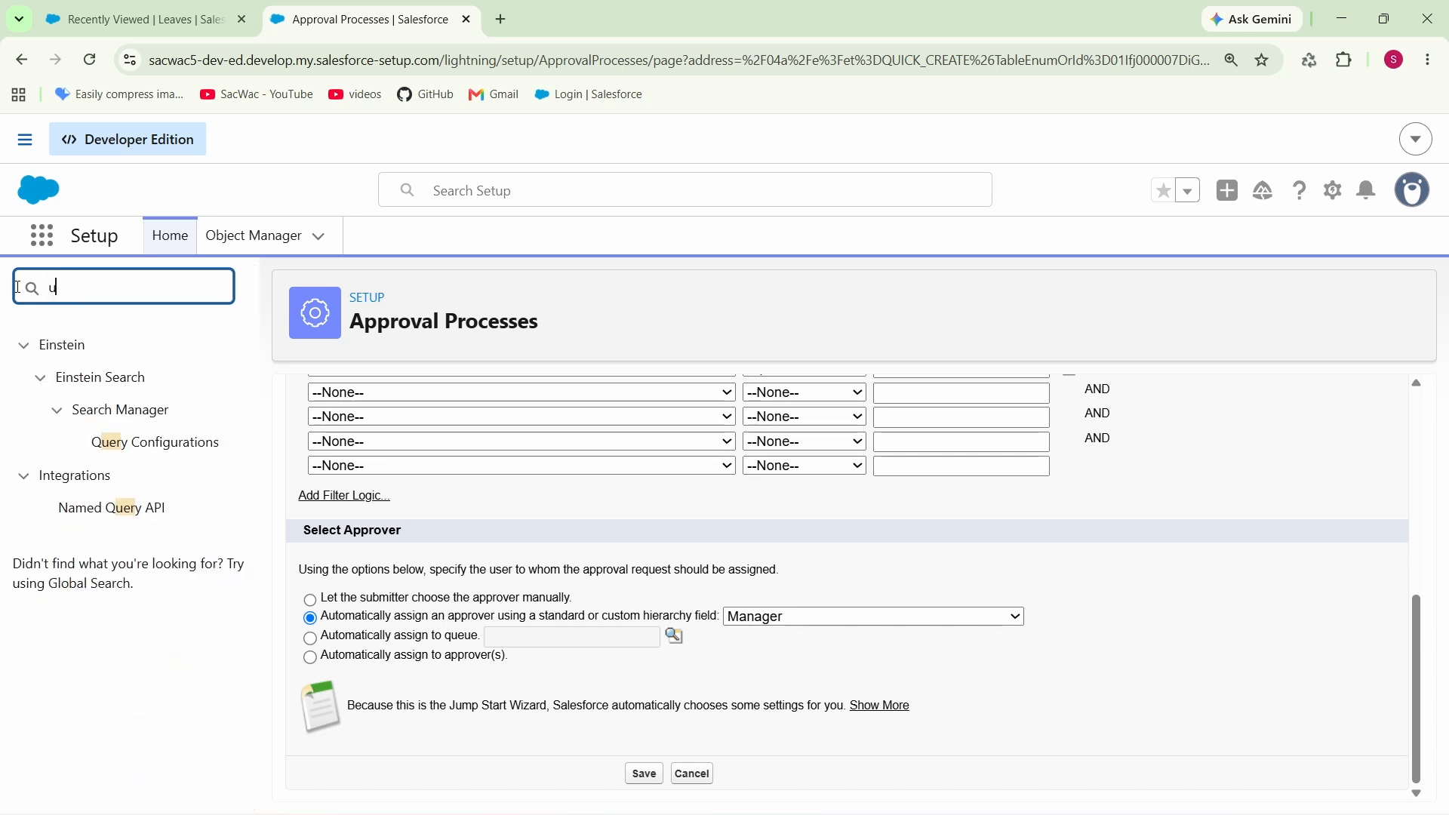
text(erser)
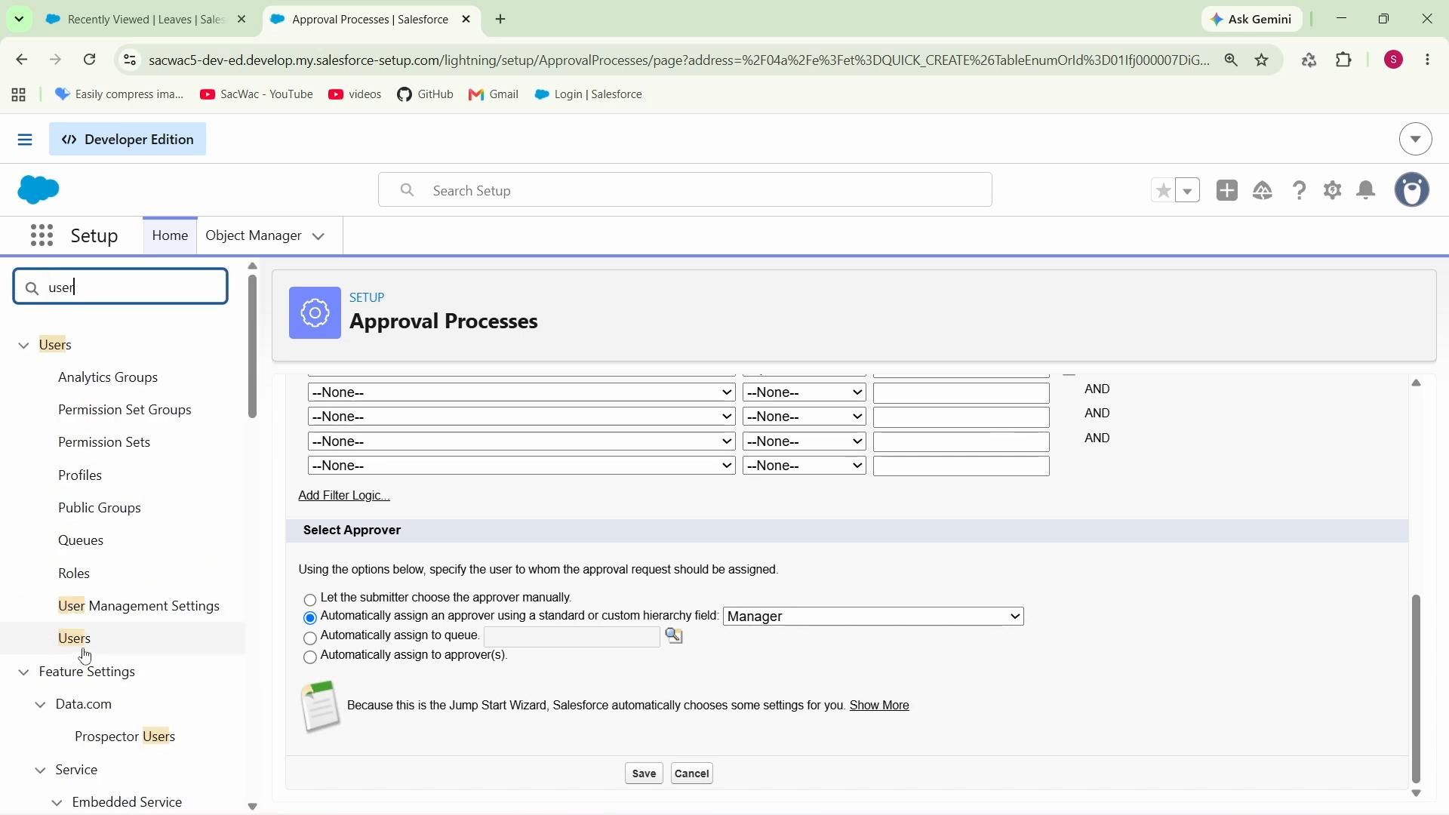
right_click(83, 644)
click(193, 364)
click(554, 19)
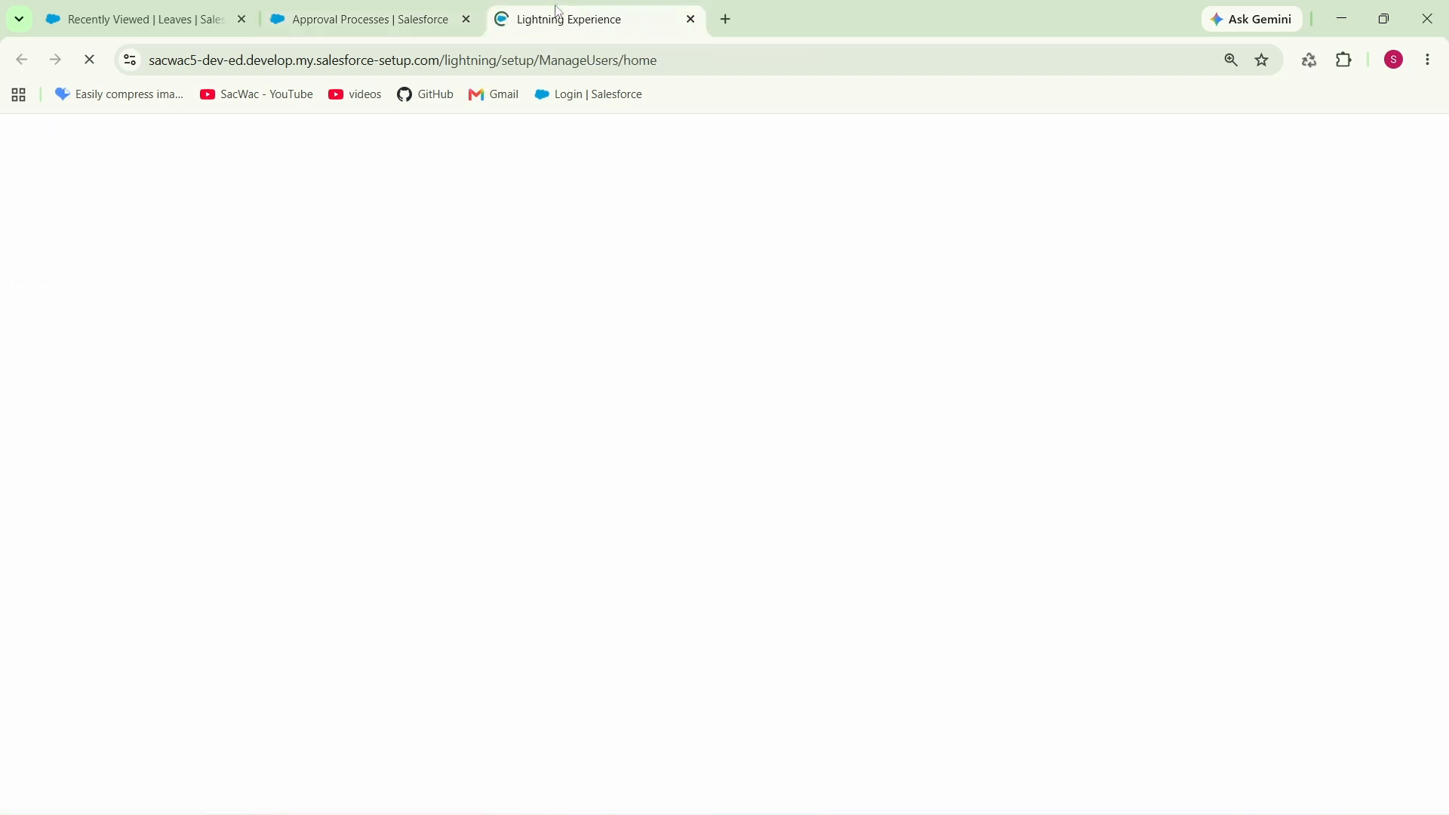
- Open the System Administrator user with alias sac and check the Manager field in the user details
scroll(445, 573, down, 1)
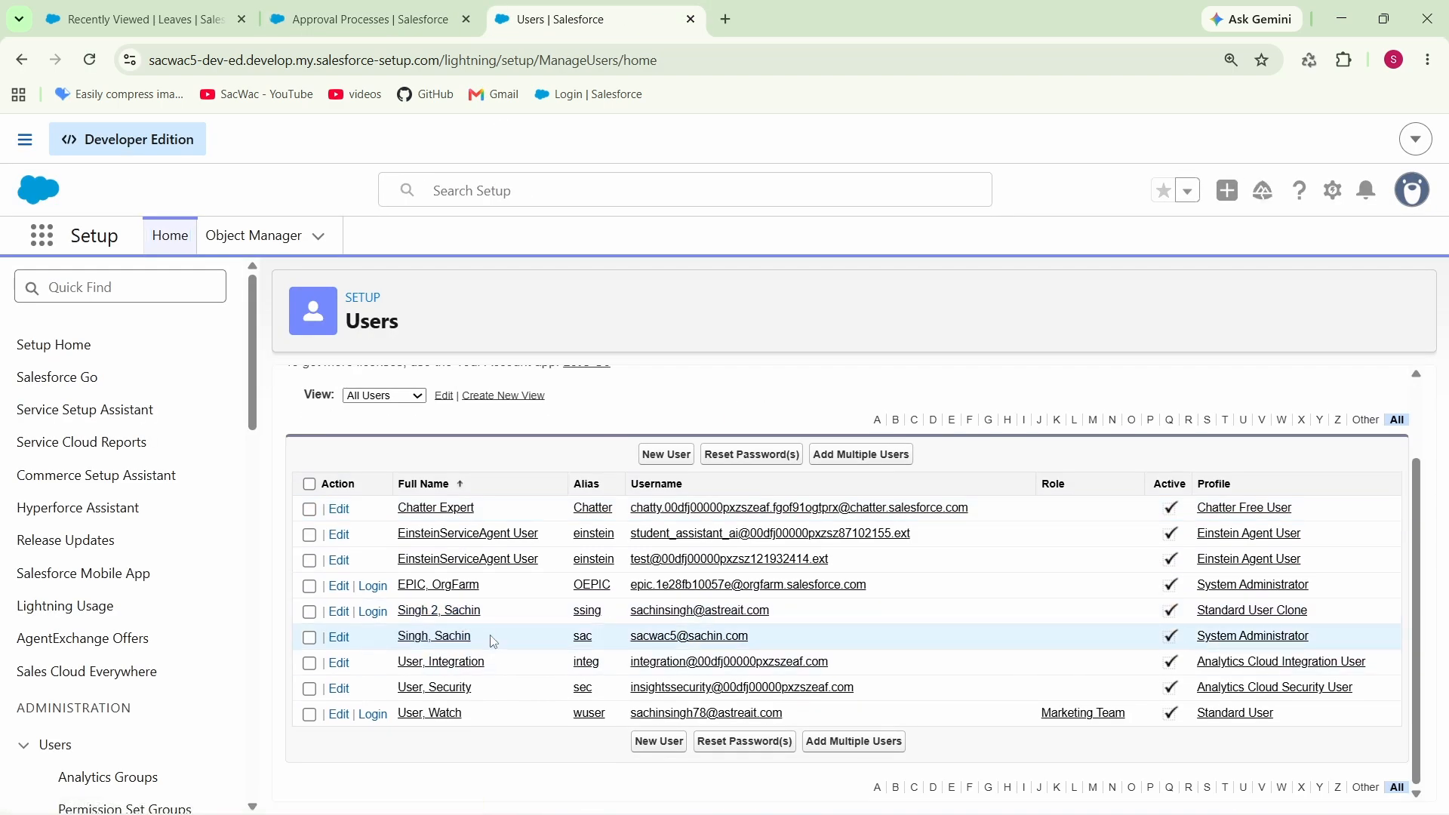
click(459, 640)
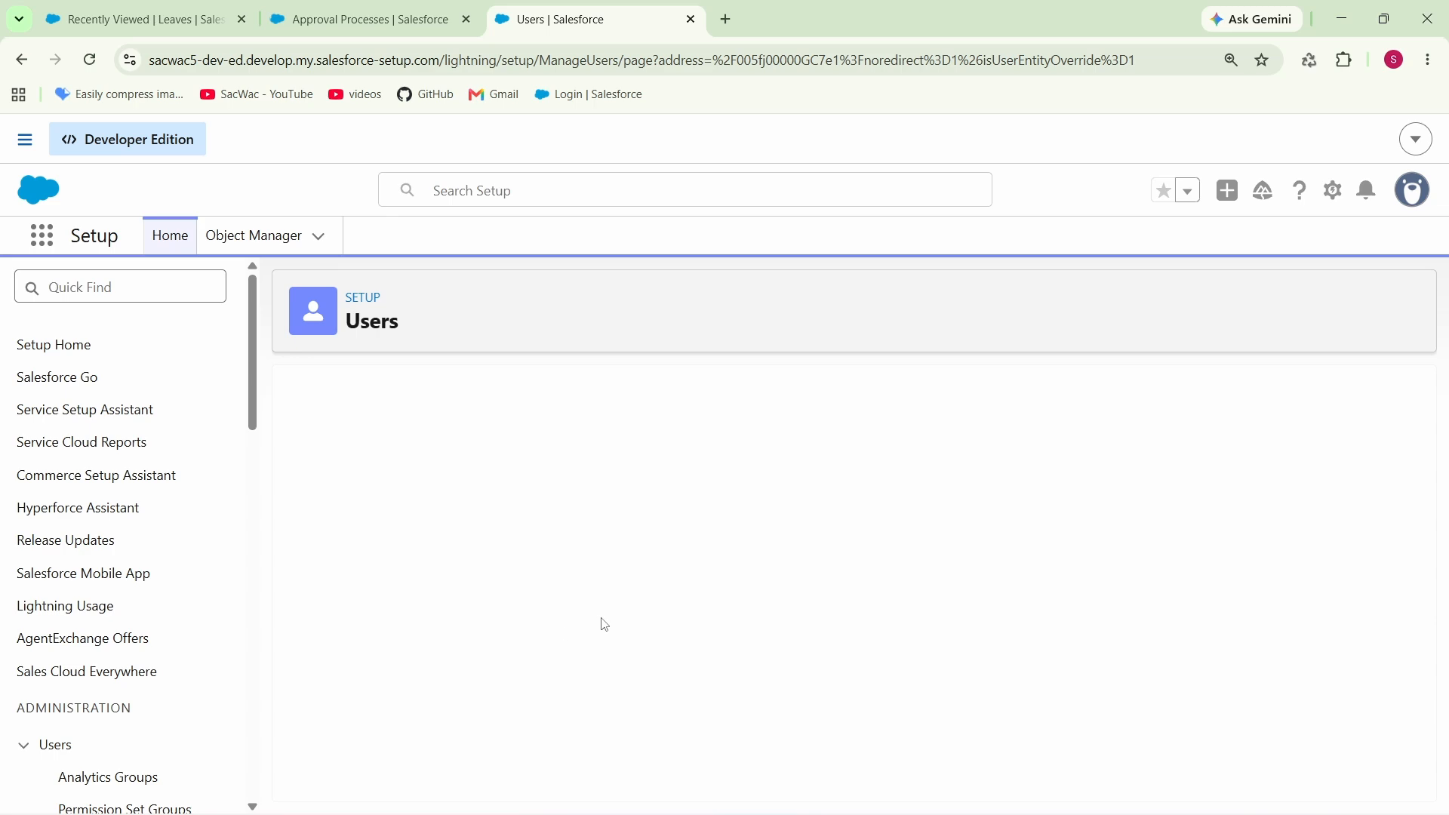
scroll(604, 626, down, 4)
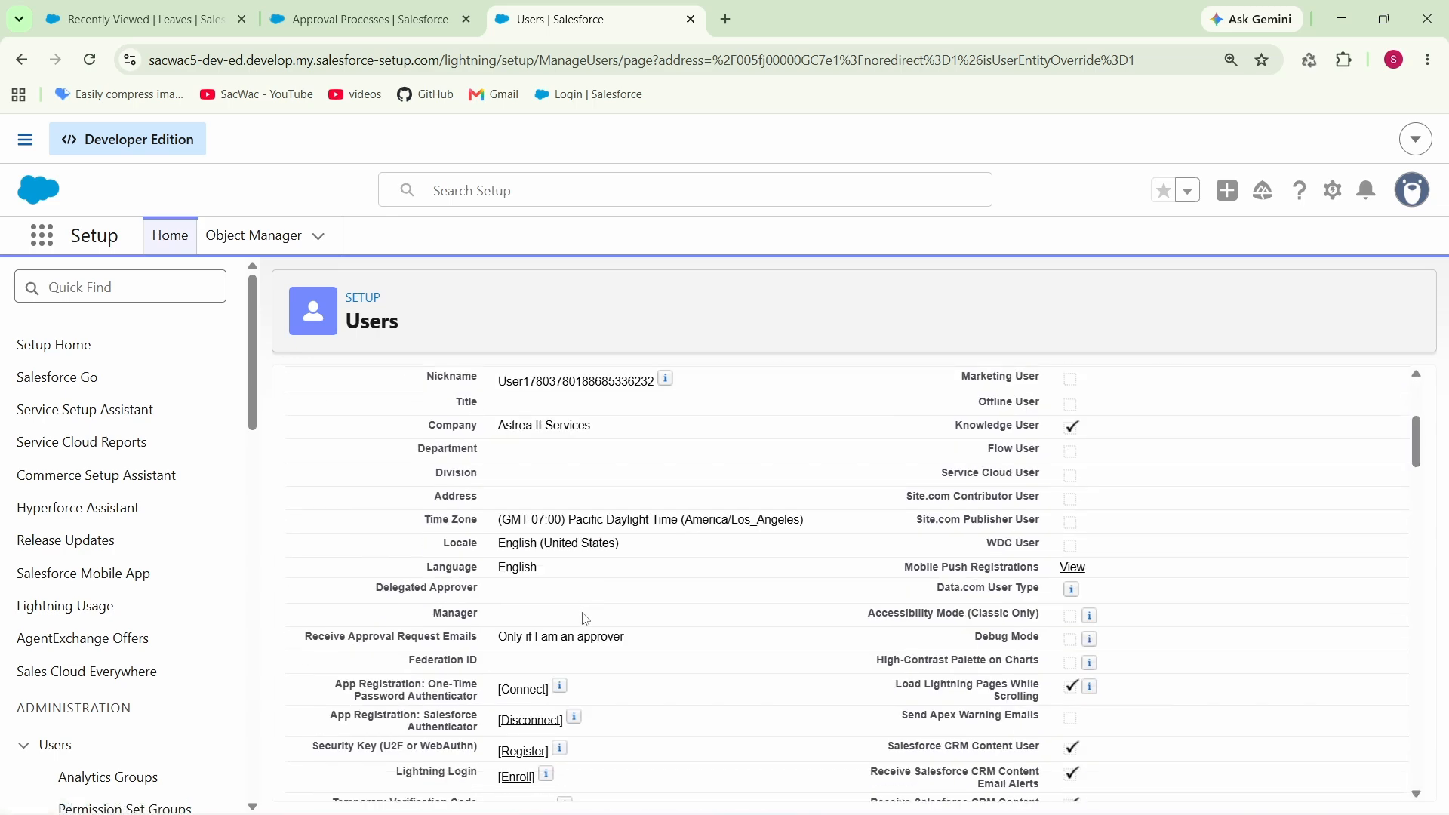
scroll(586, 620, down, 1)
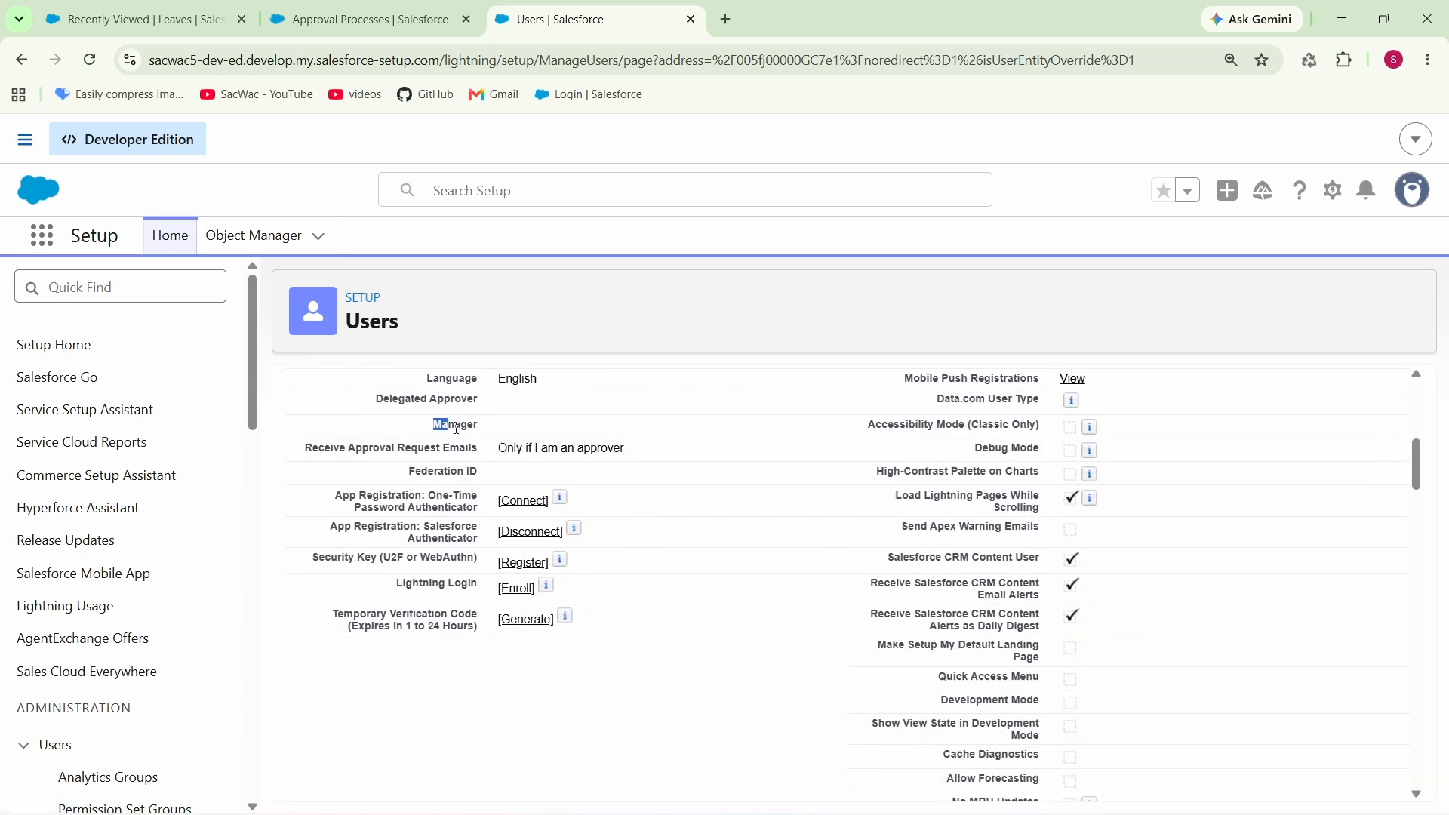
drag(455, 427, 528, 433)
- Open the user record for editing and examine the Manager field under Approver Settings
scroll(582, 446, up, 5)
click(654, 454)
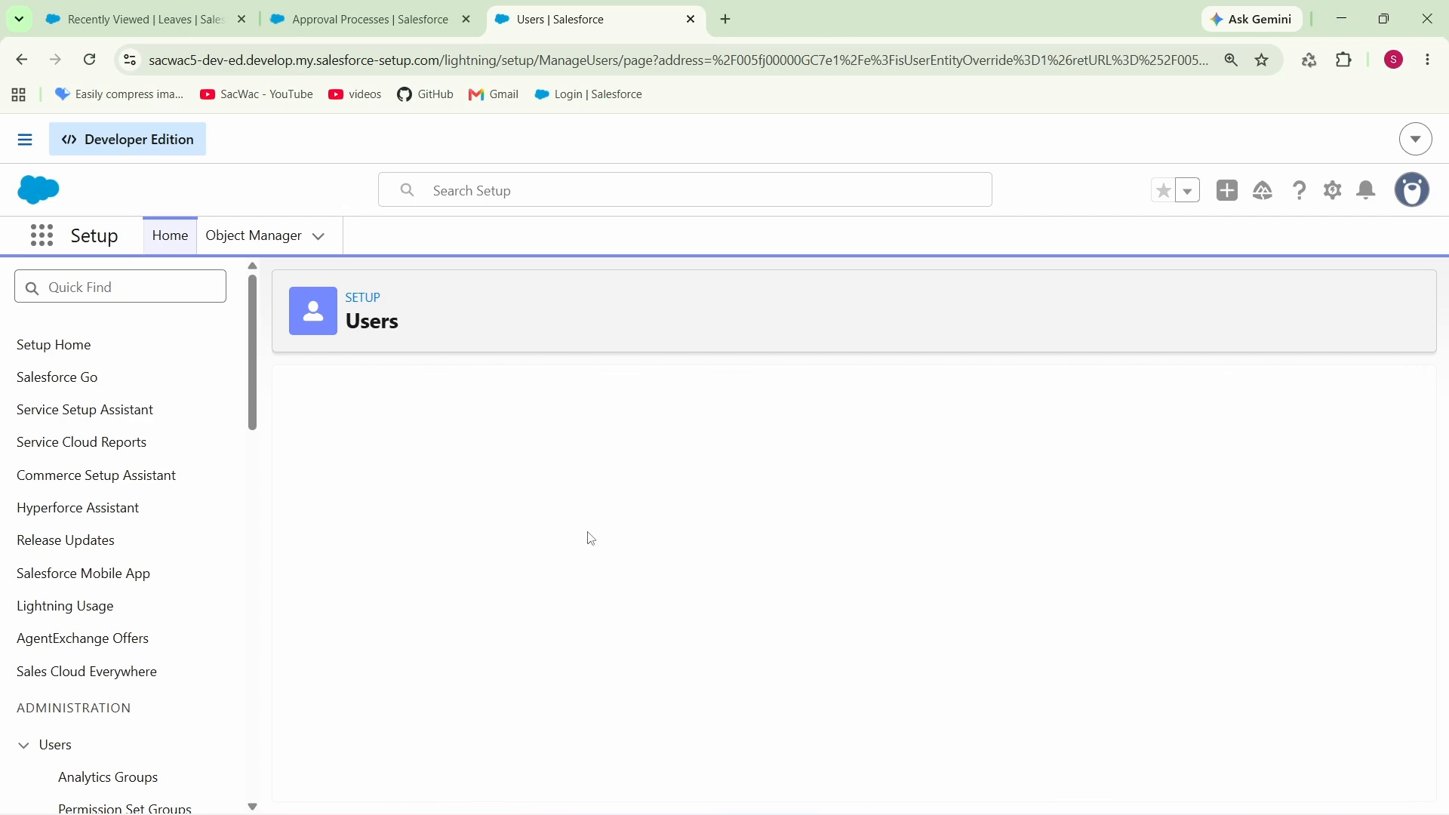
scroll(648, 546, down, 10)
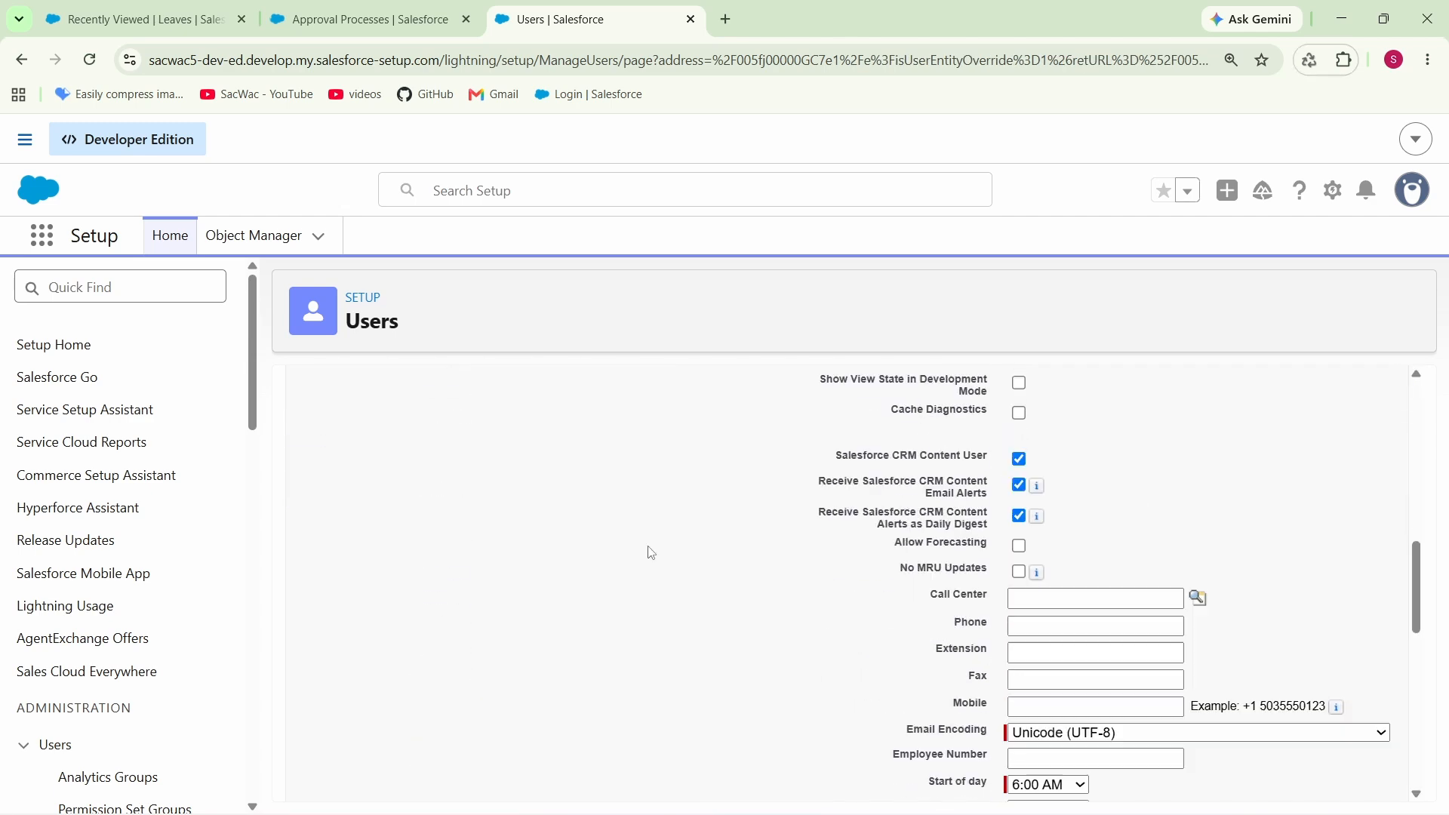
scroll(648, 545, down, 2)
click(580, 686)
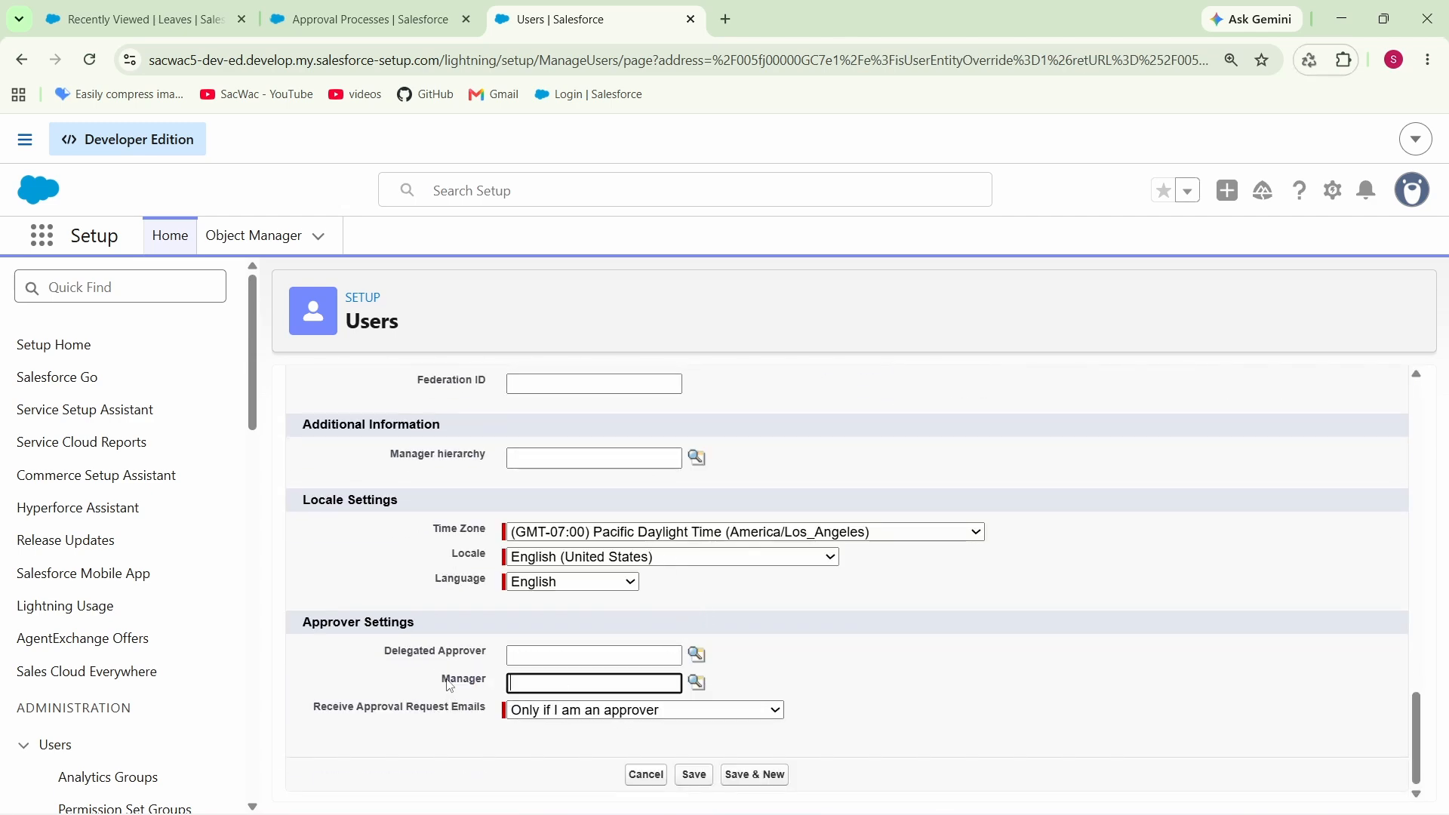
drag(440, 680, 507, 680)
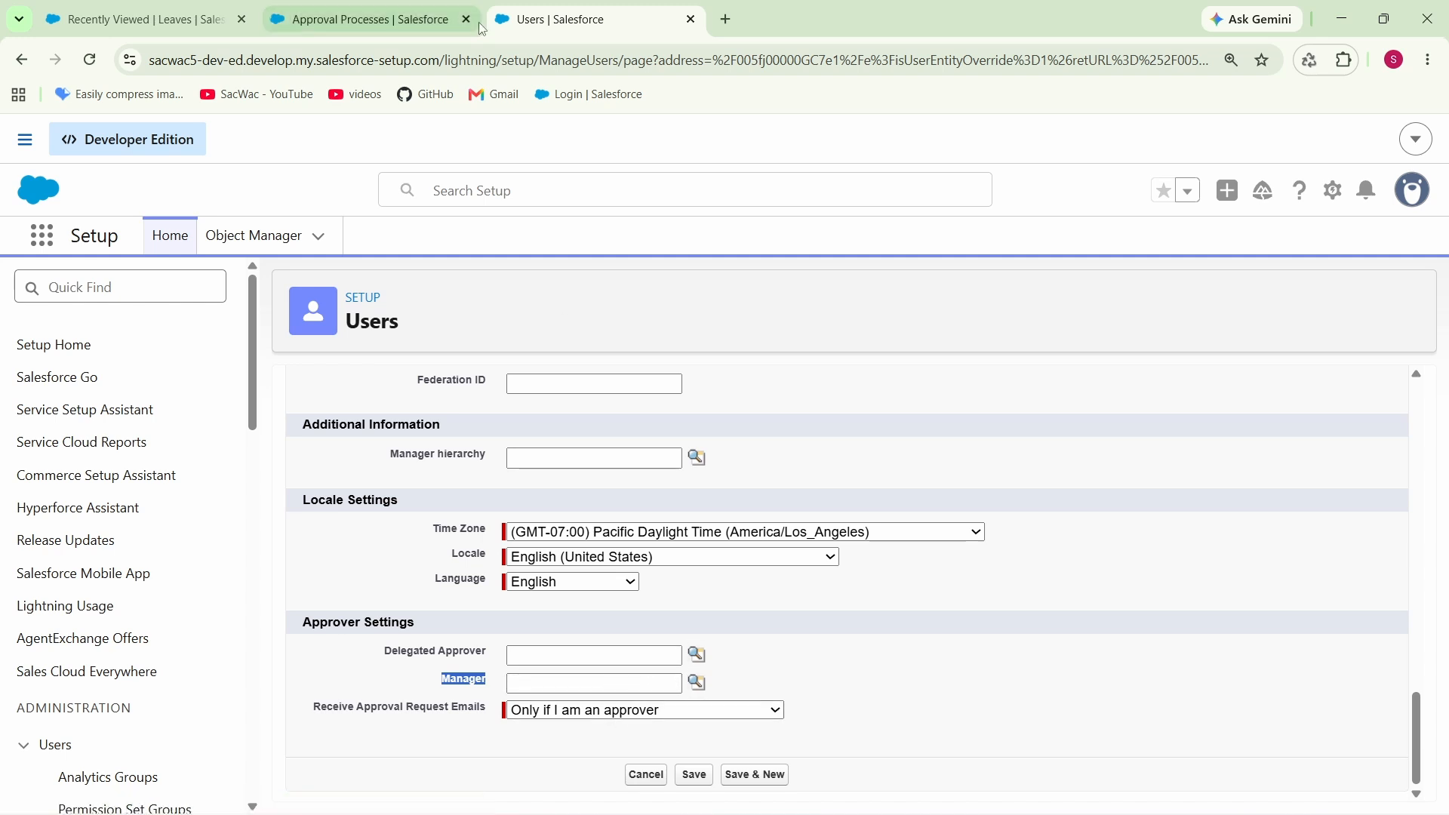
- Compare the approval process's hierarchy-field approver option with the Manager field on the user record
click(370, 19)
drag(328, 620, 510, 606)
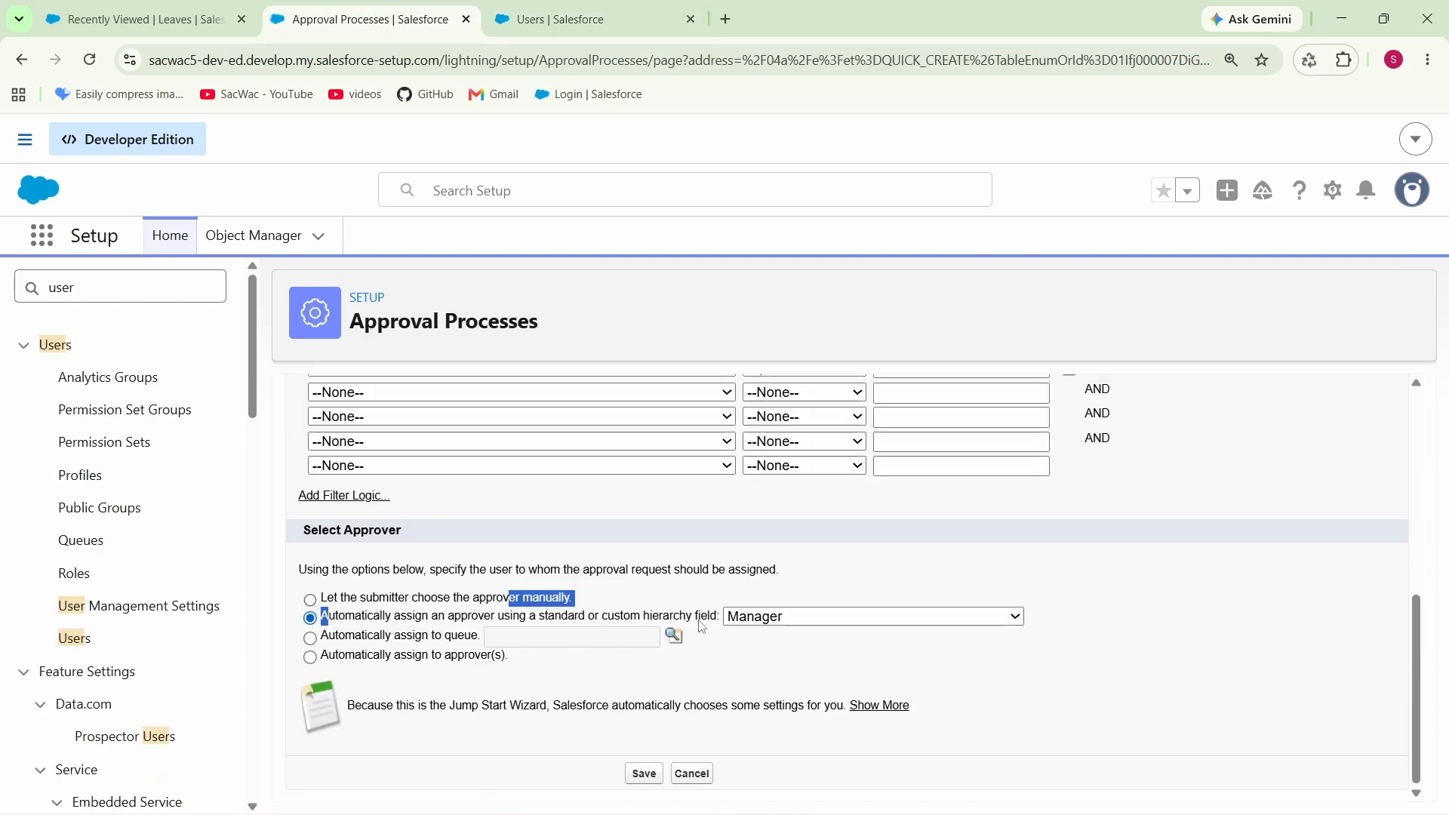
click(800, 642)
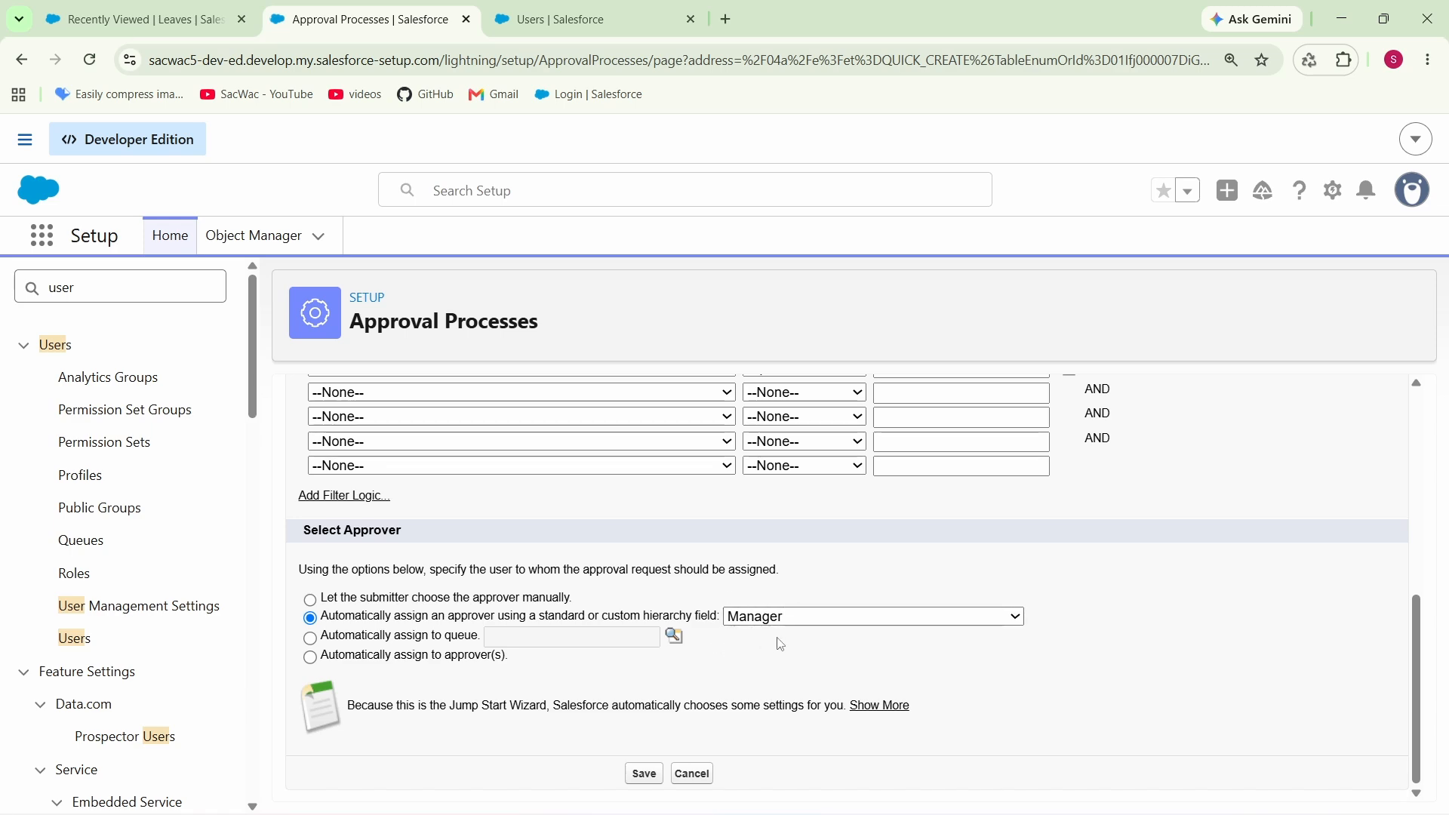
key(ctrl+Tab)
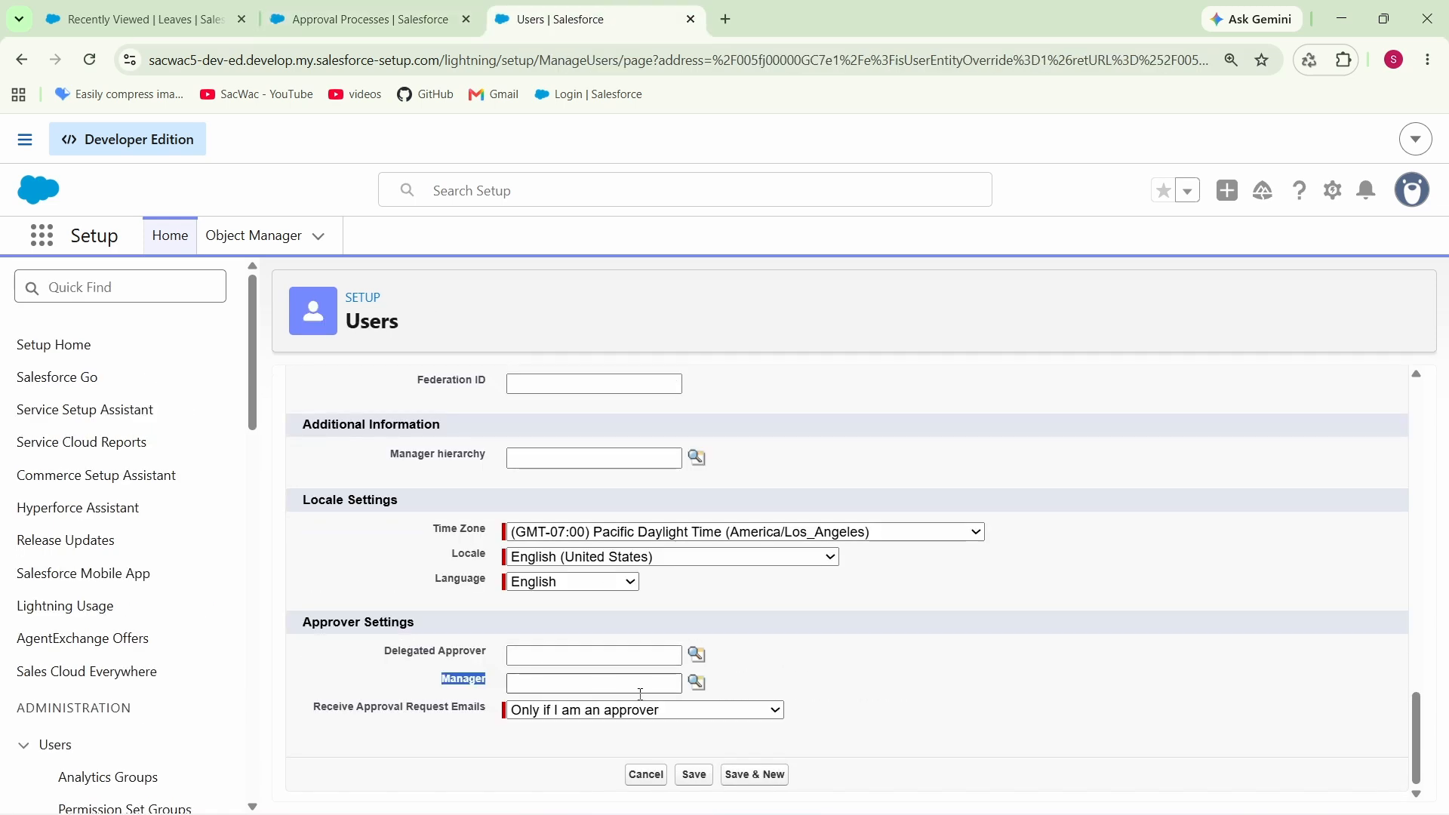
key(ctrl+shift+Tab)
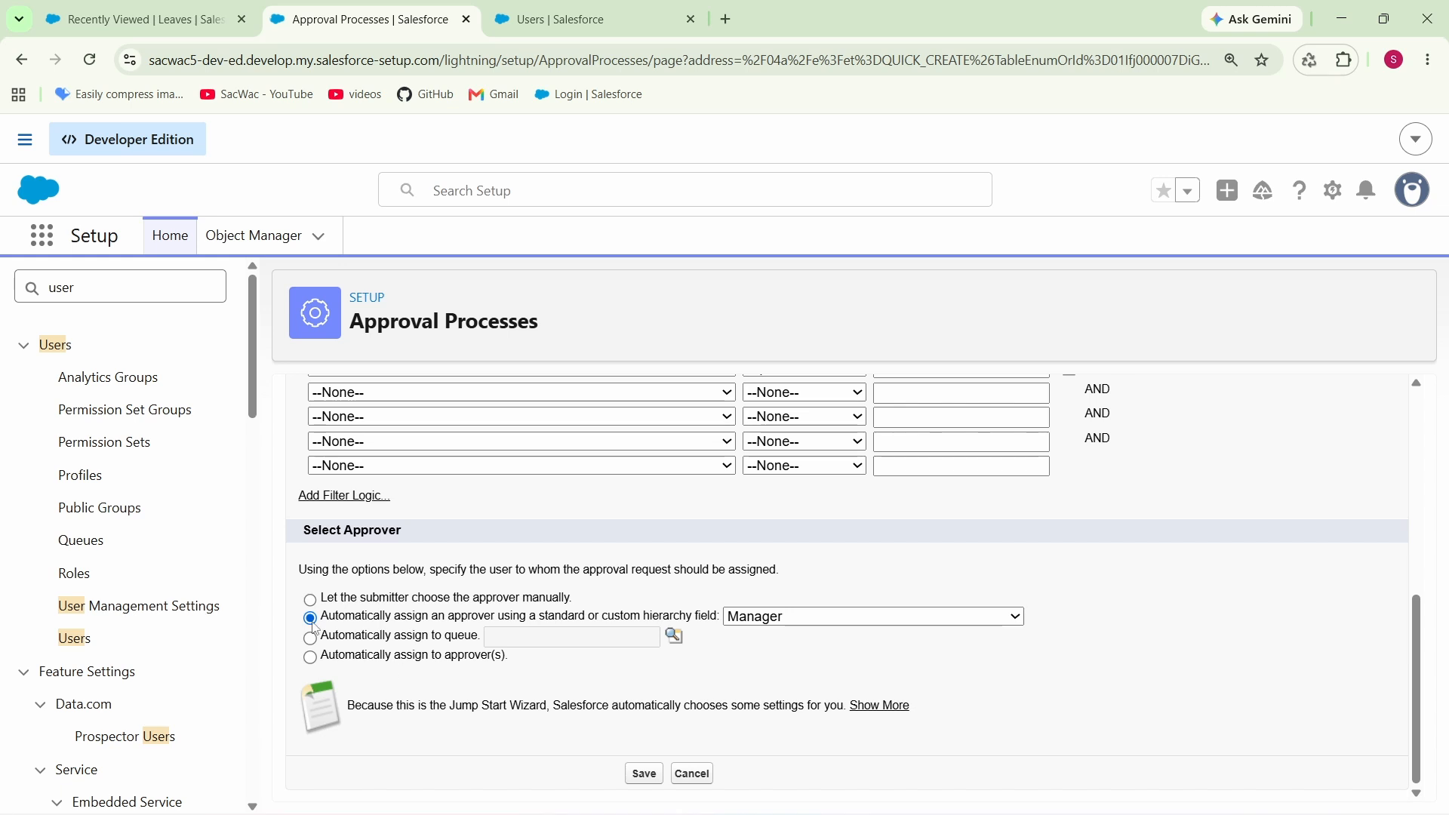
- Try the automatic assignment to a queue and to specific approvers, and view the available approver types
click(385, 642)
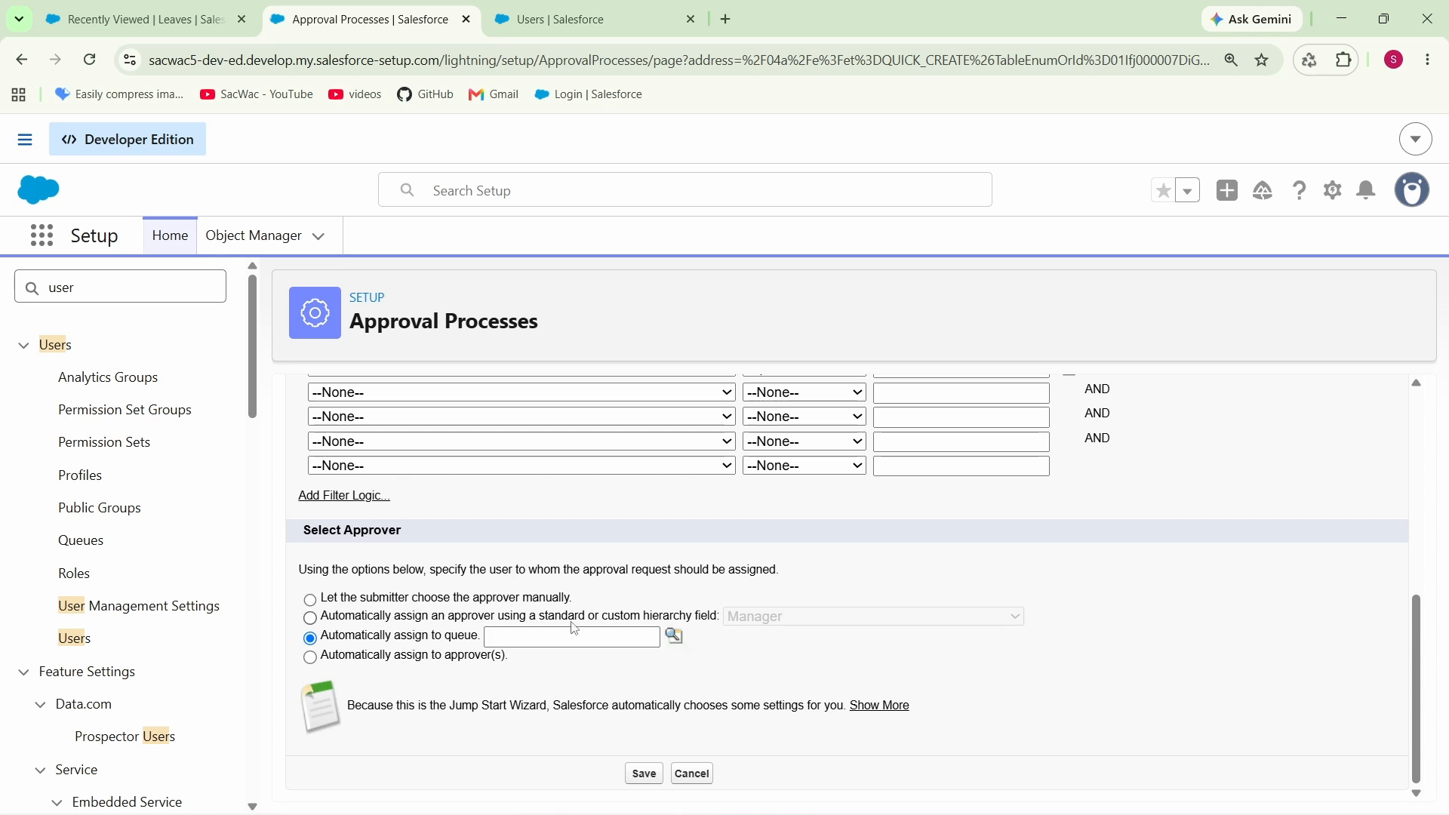
click(310, 657)
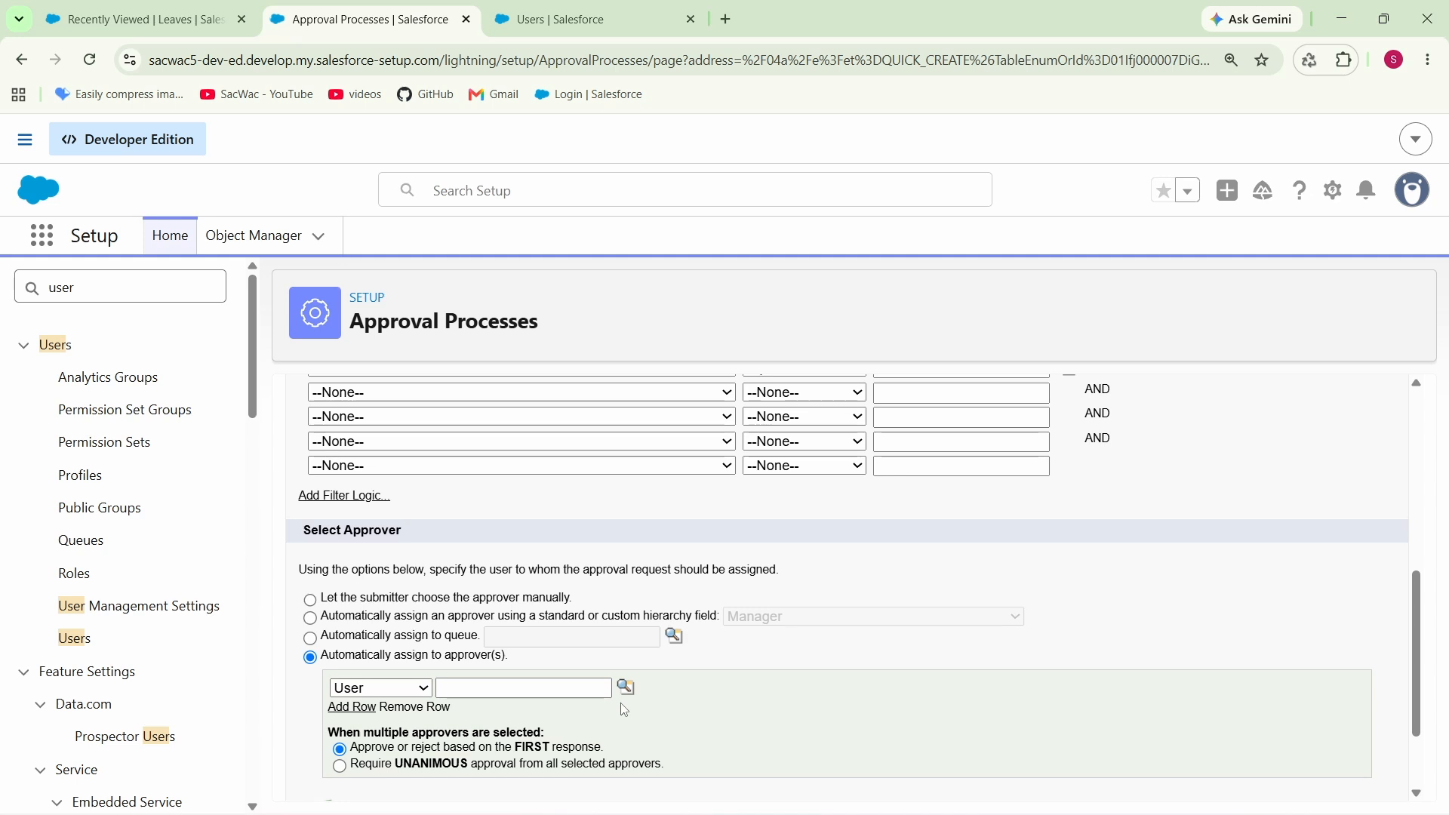
click(392, 688)
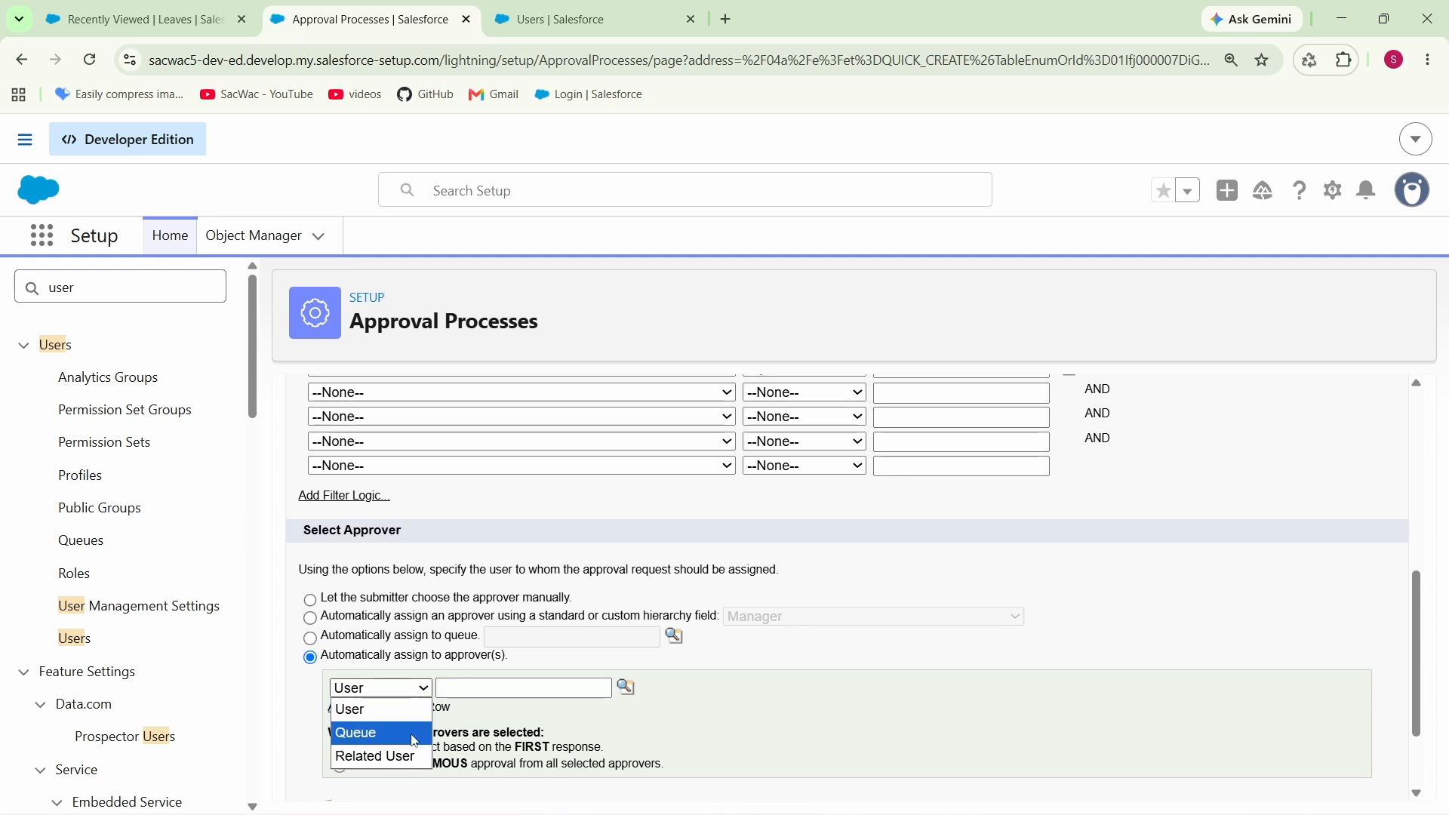
click(679, 726)
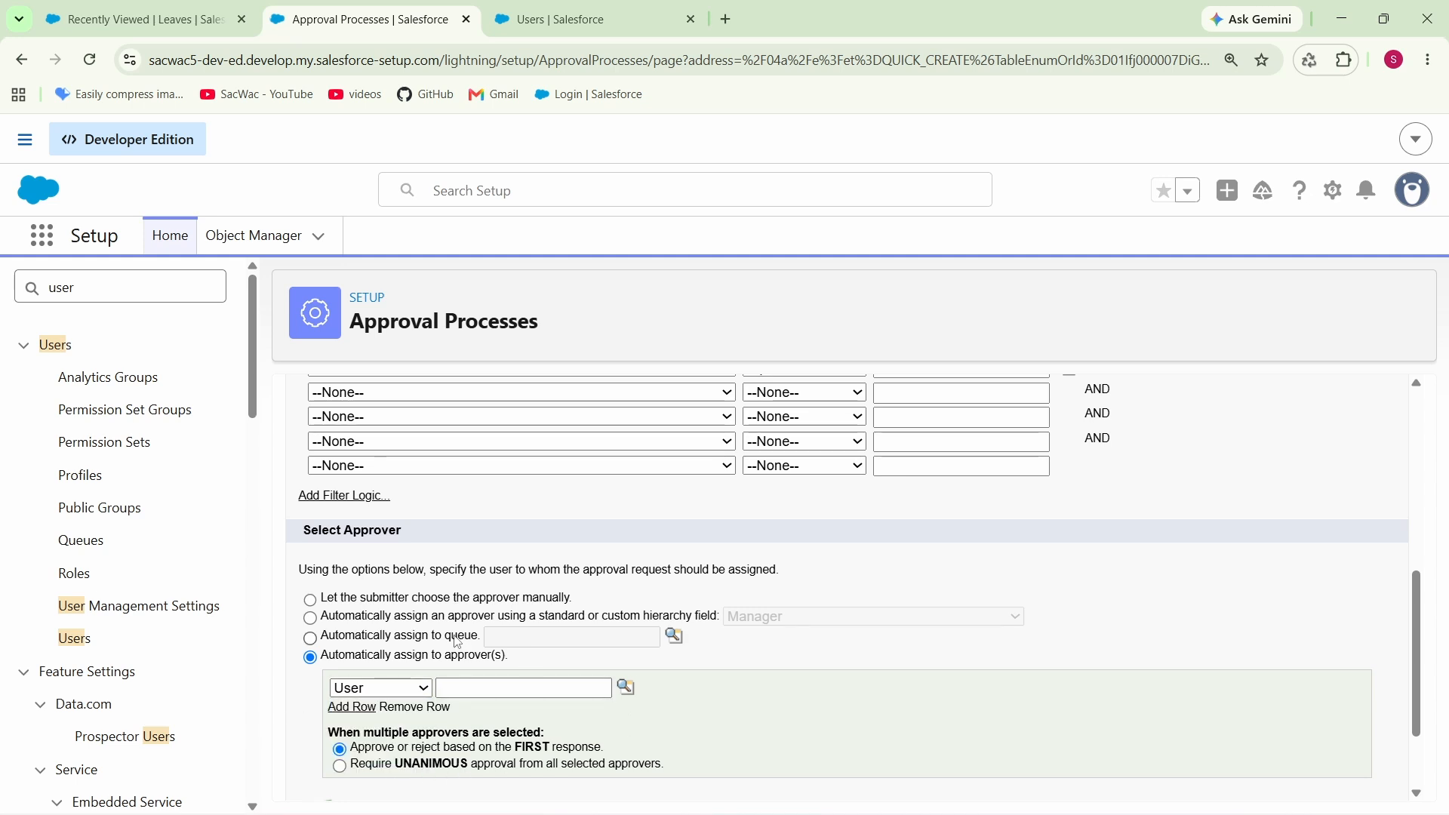
- Let the submitter choose the approver manually and save the approval process
click(310, 600)
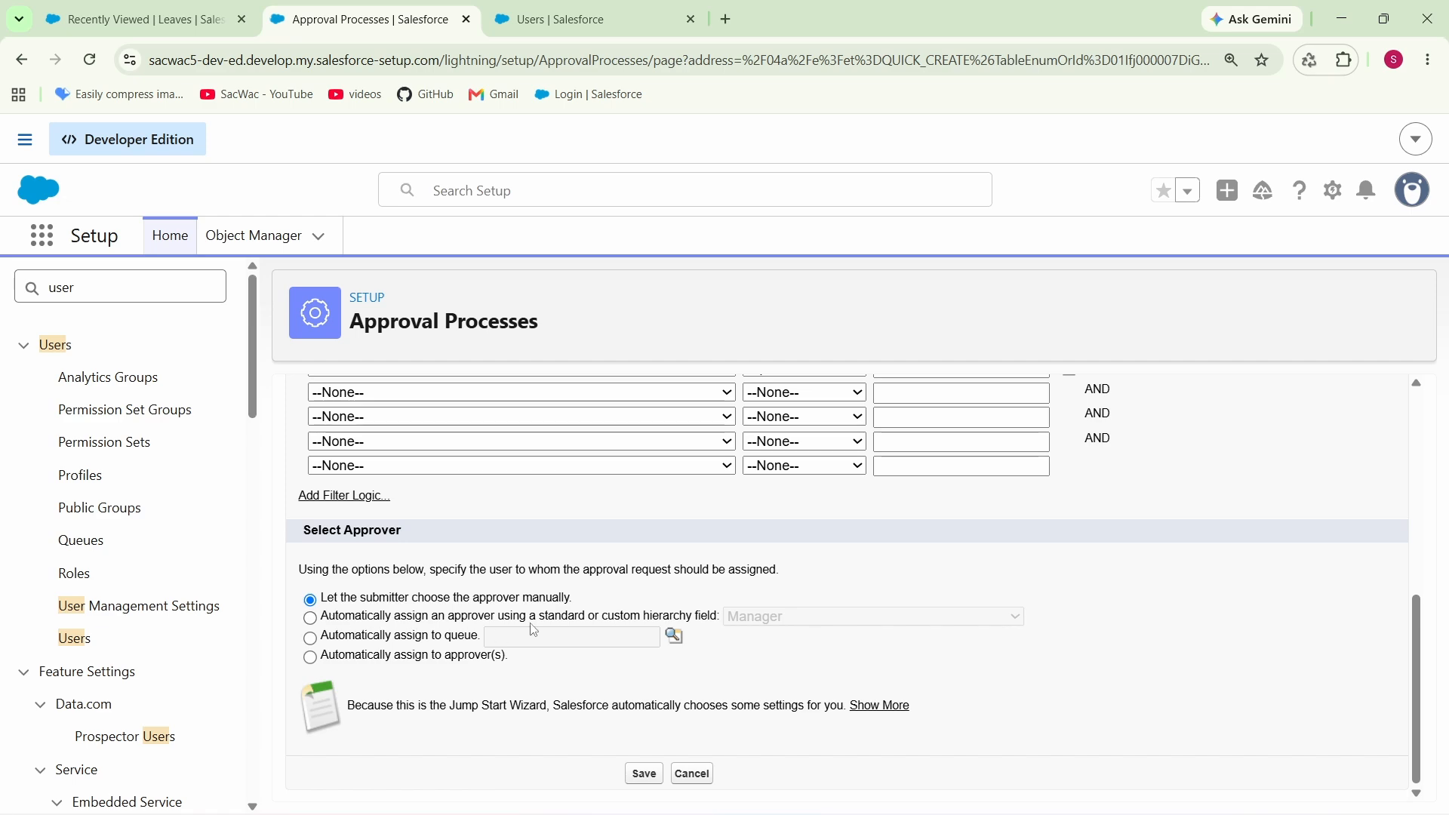
click(642, 781)
click(883, 207)
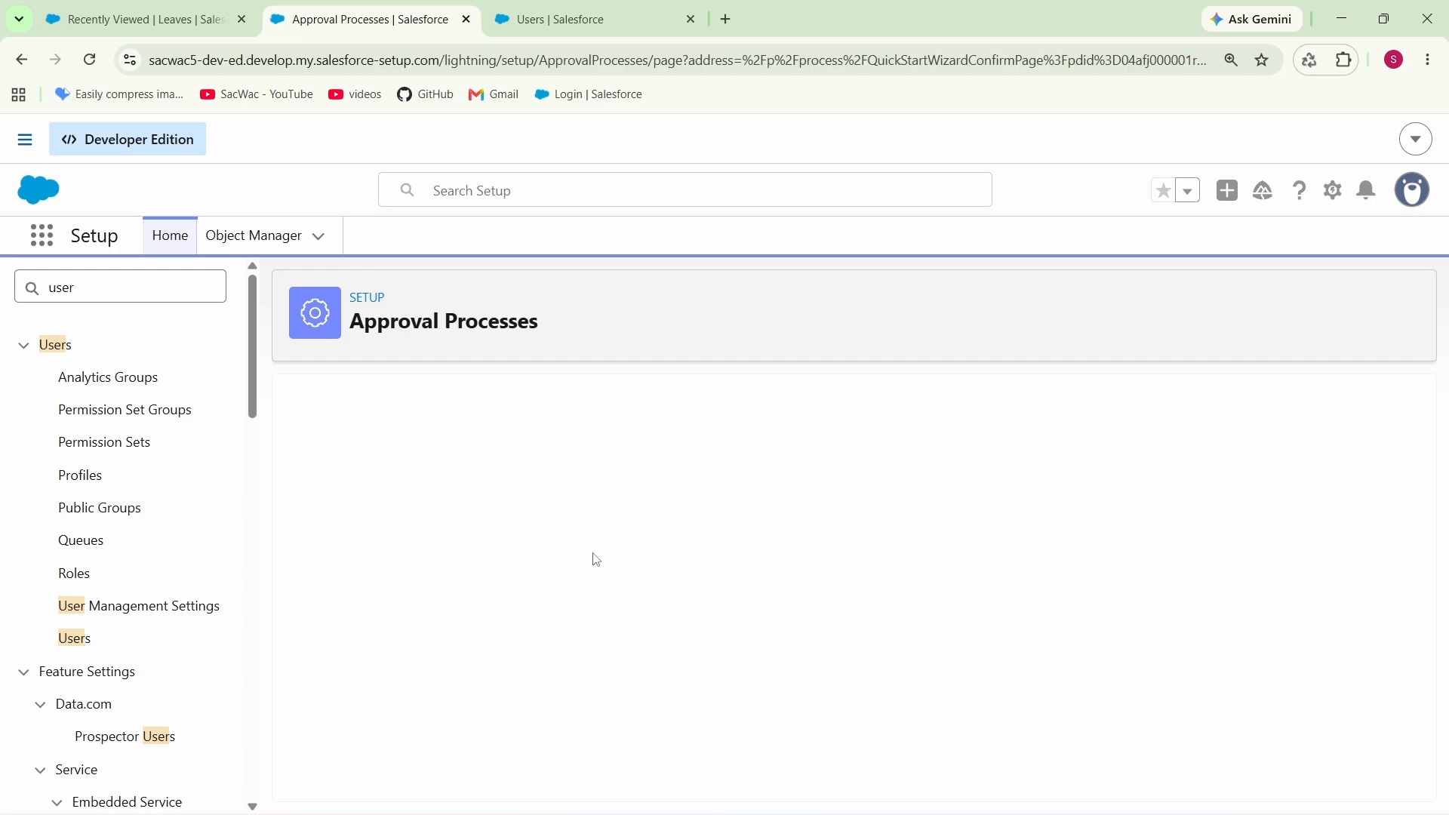
- Open the Leave Process approval process's detail page and review its process definition
scroll(573, 566, down, 3)
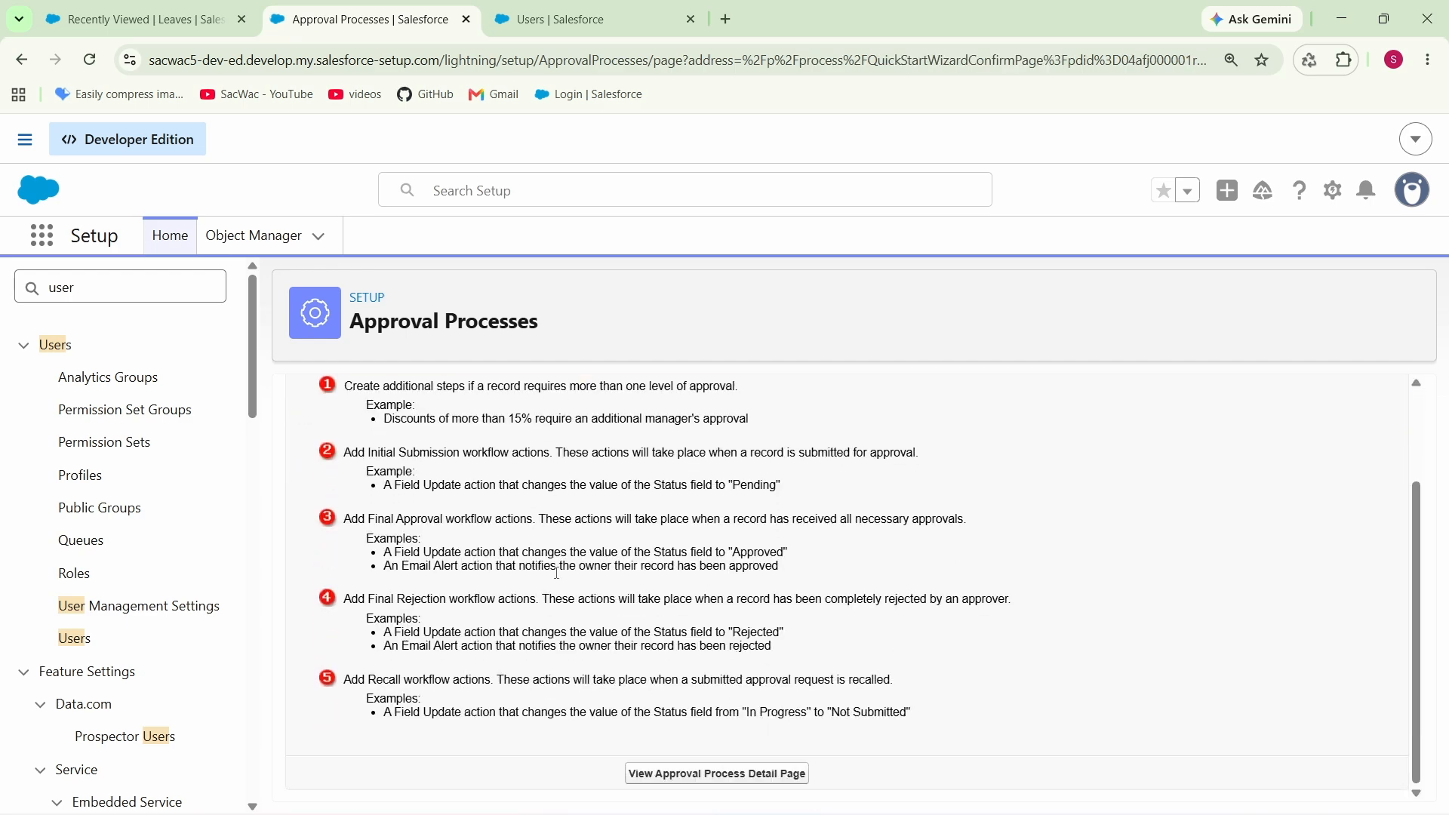
click(674, 775)
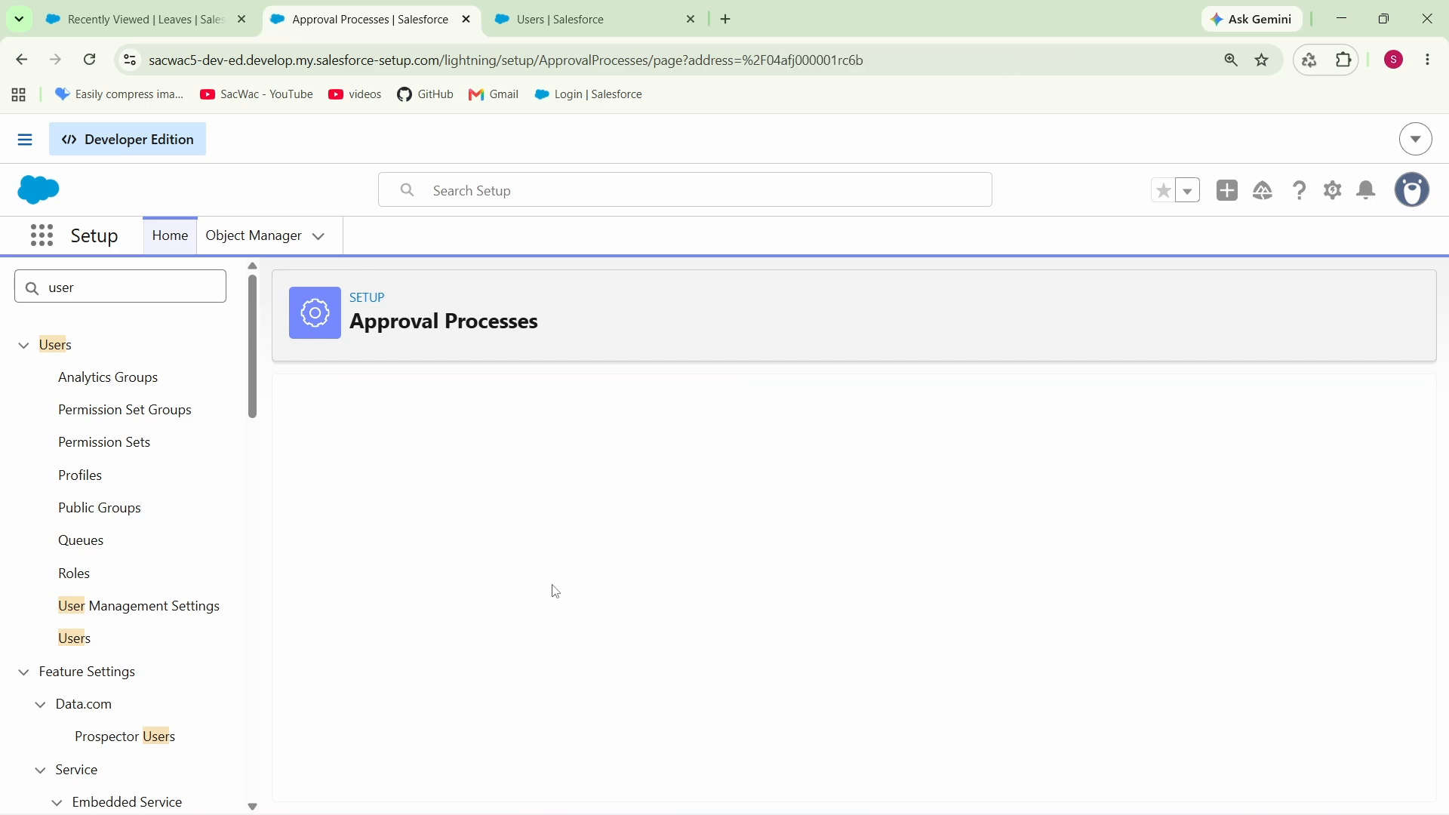
scroll(596, 566, down, 5)
scroll(615, 553, up, 6)
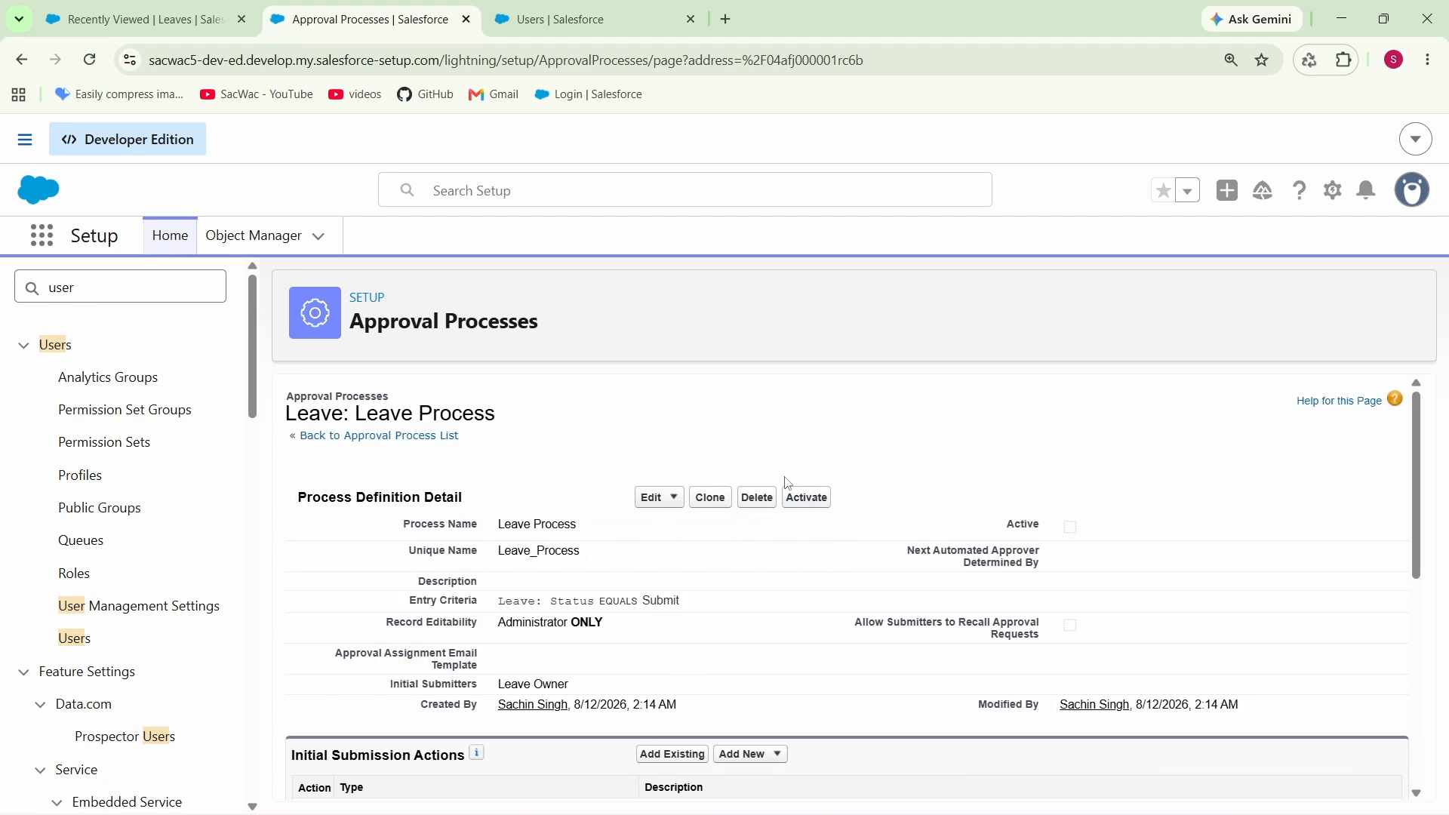
- Review the Initial Submission Actions, Approval Steps, Final Approval Actions, Final Rejection Actions and Recall Actions sections of the process
scroll(823, 527, down, 2)
scroll(468, 592, down, 1)
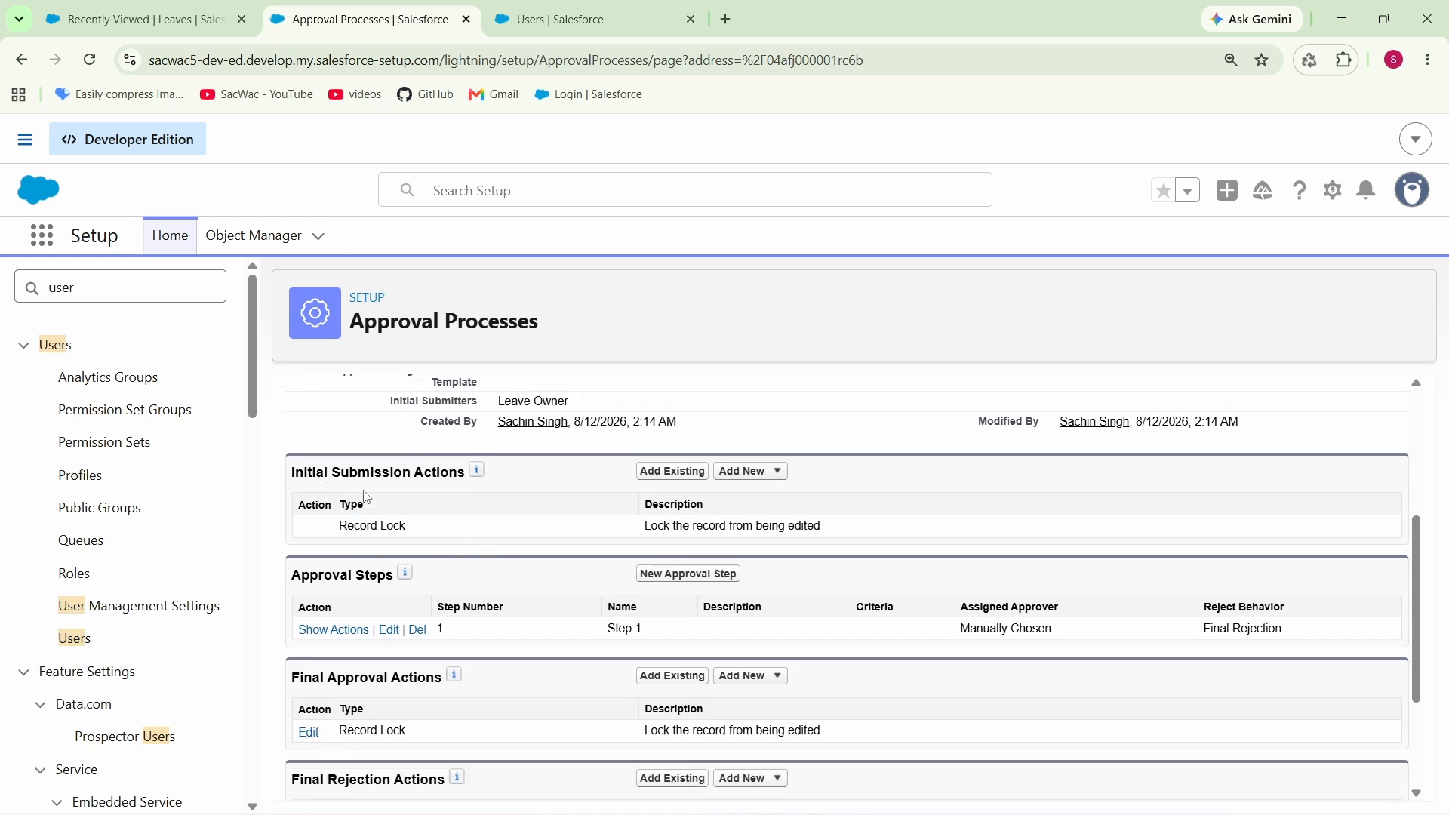
scroll(302, 468, down, 2)
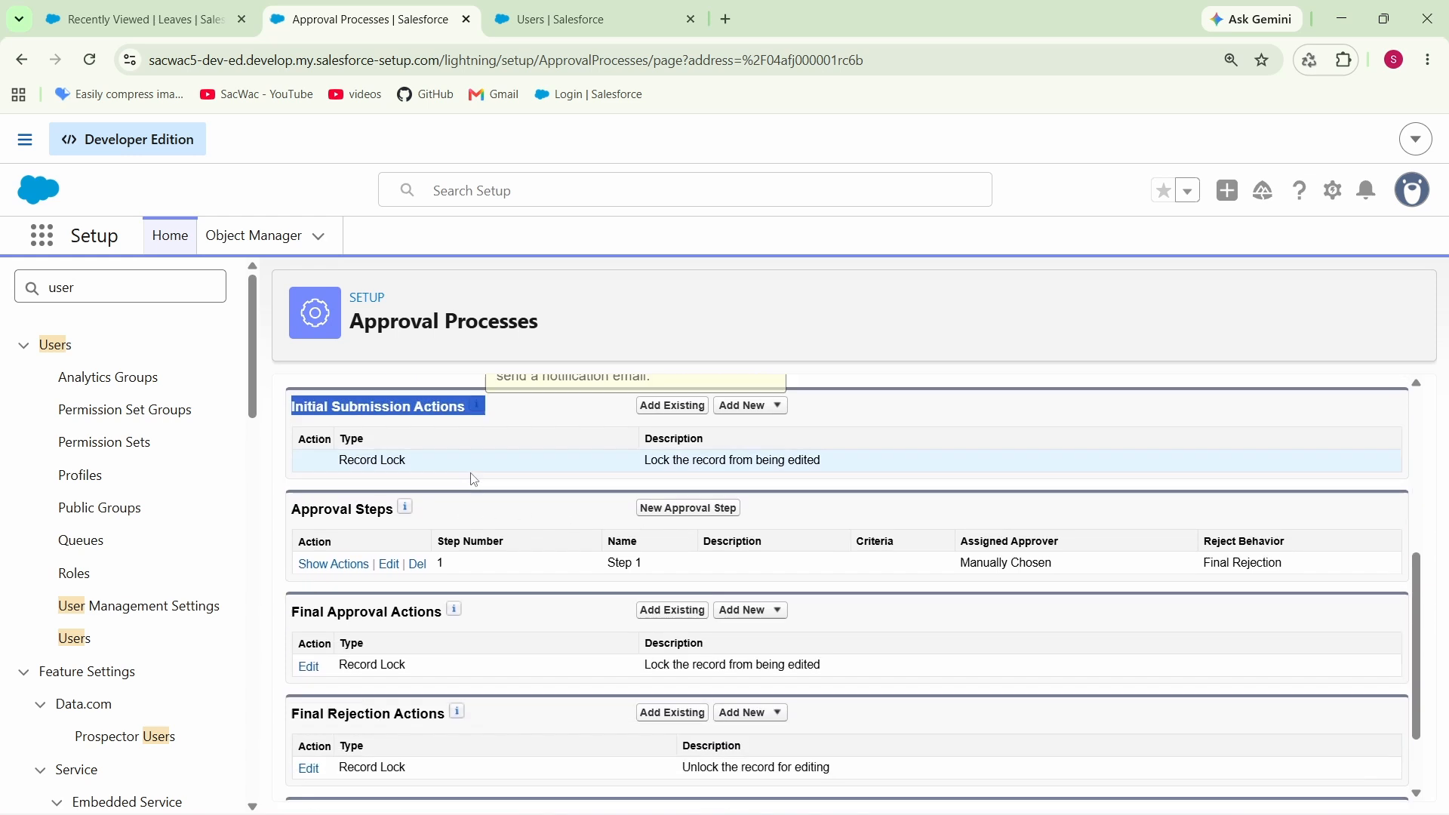
drag(293, 389, 390, 392)
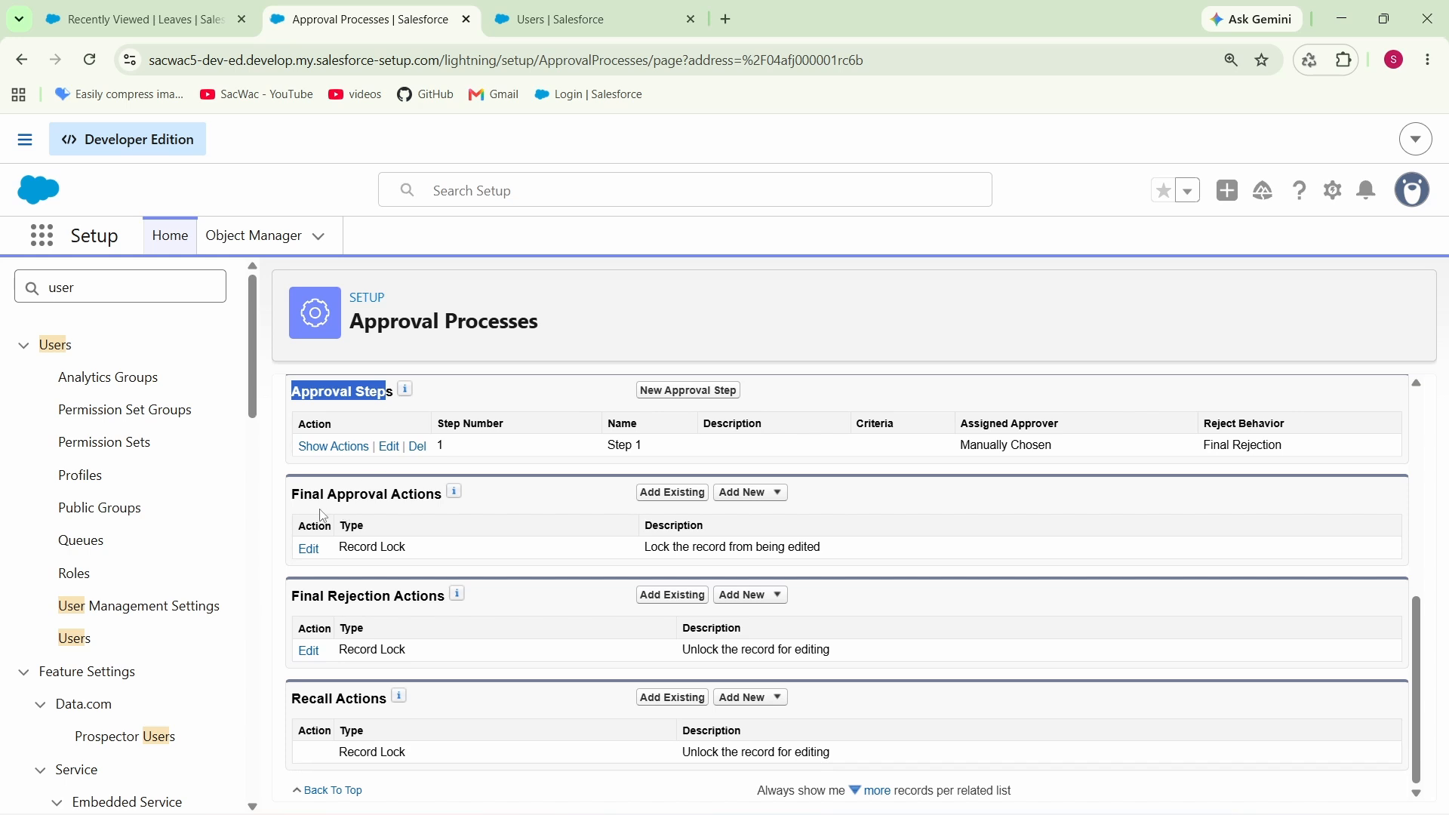
drag(293, 494, 447, 495)
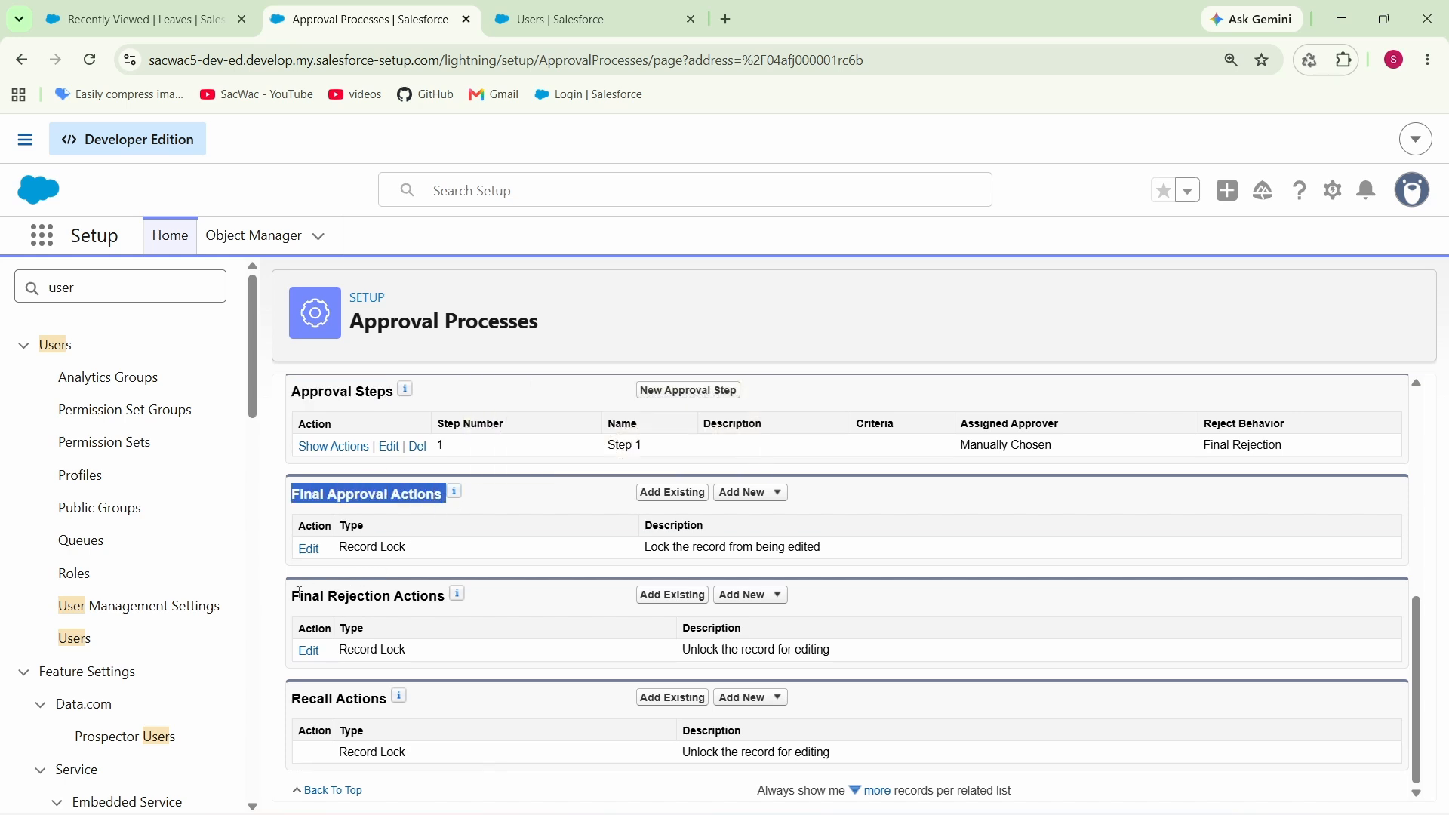
drag(299, 593, 450, 598)
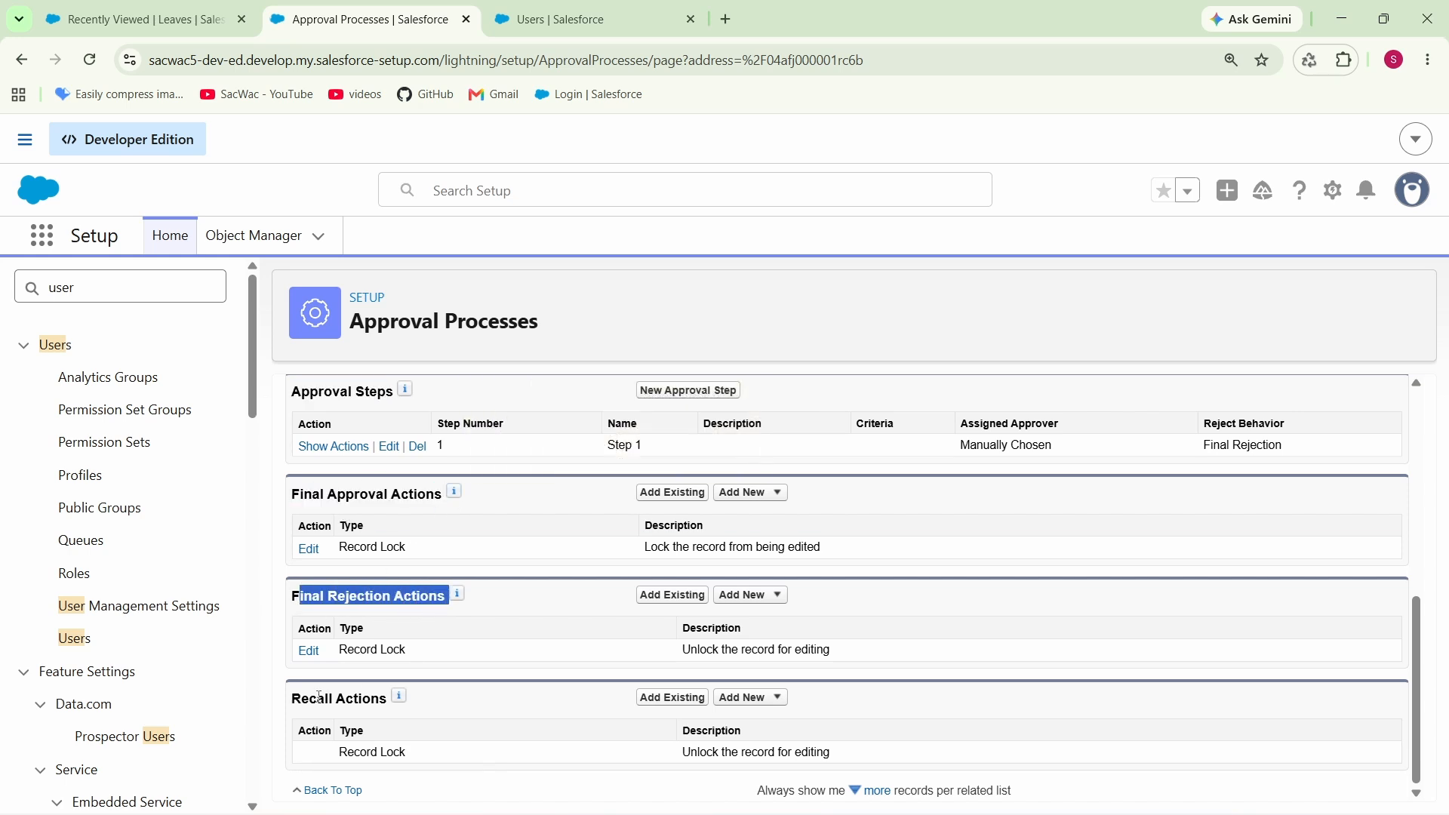
drag(291, 697, 383, 697)
scroll(310, 480, up, 2)
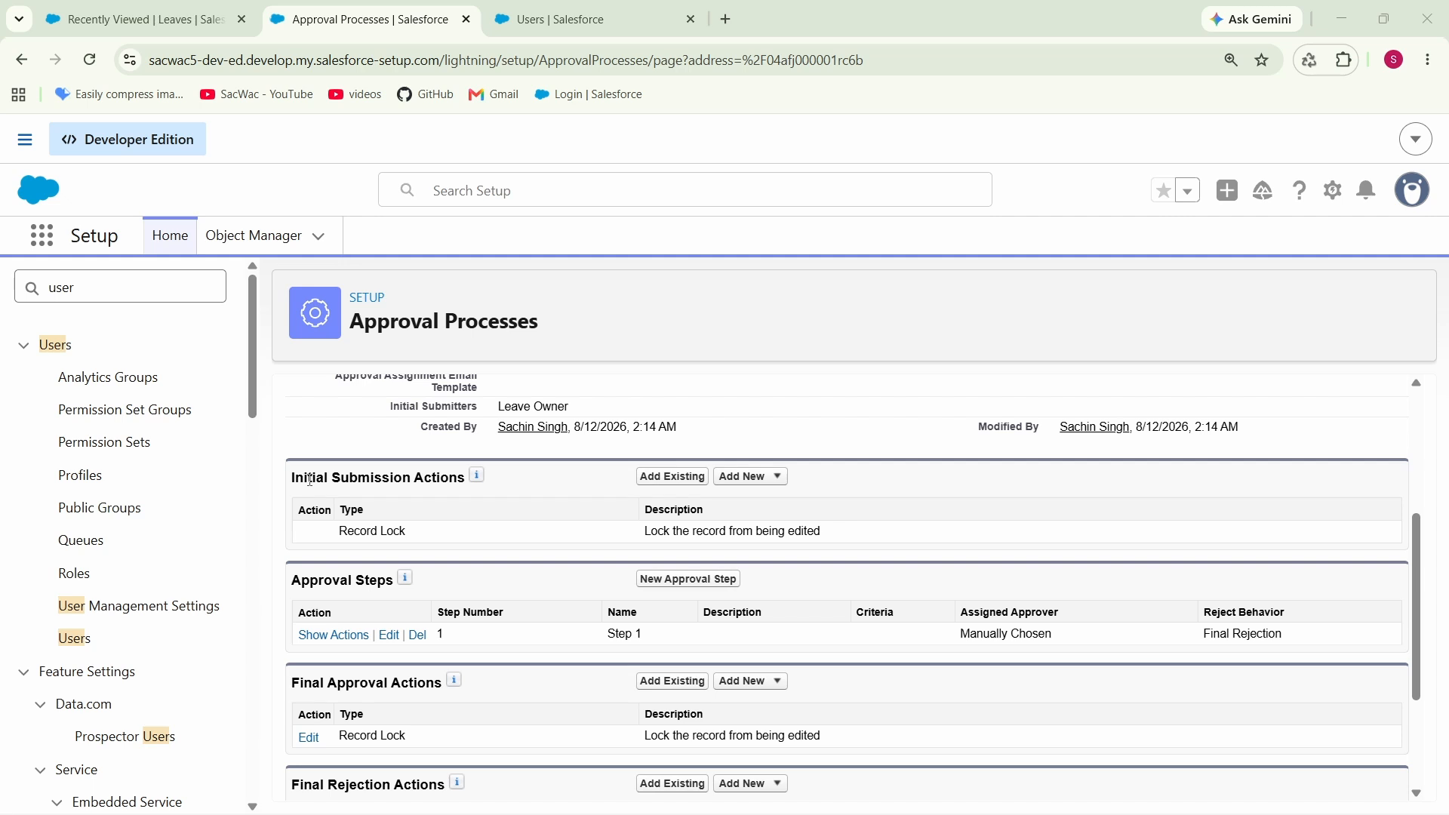
scroll(718, 487, up, 2)
scroll(445, 568, down, 1)
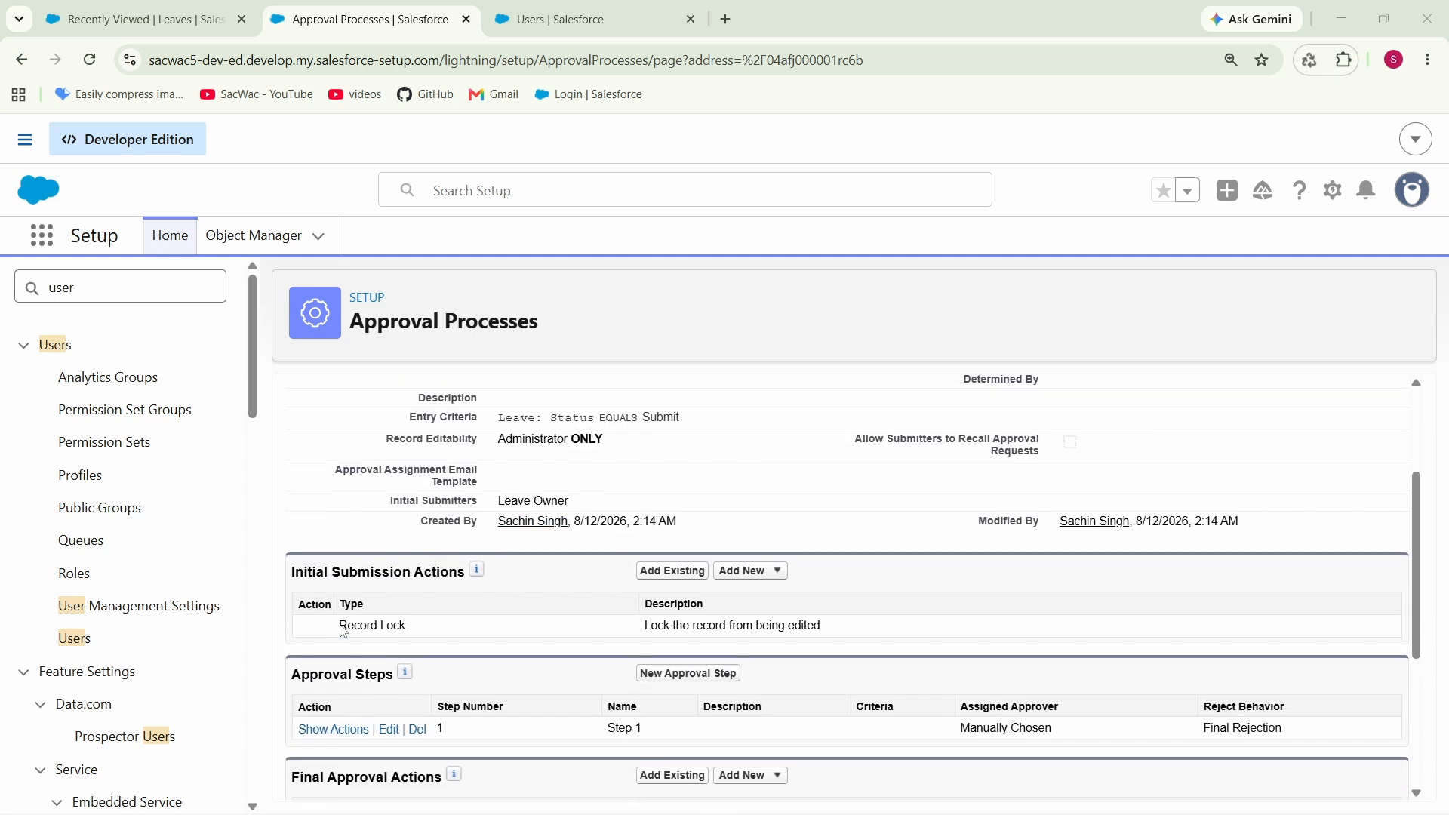
- Open the Leave record named sample and examine its additional record actions
key(ctrl+Page_Up)
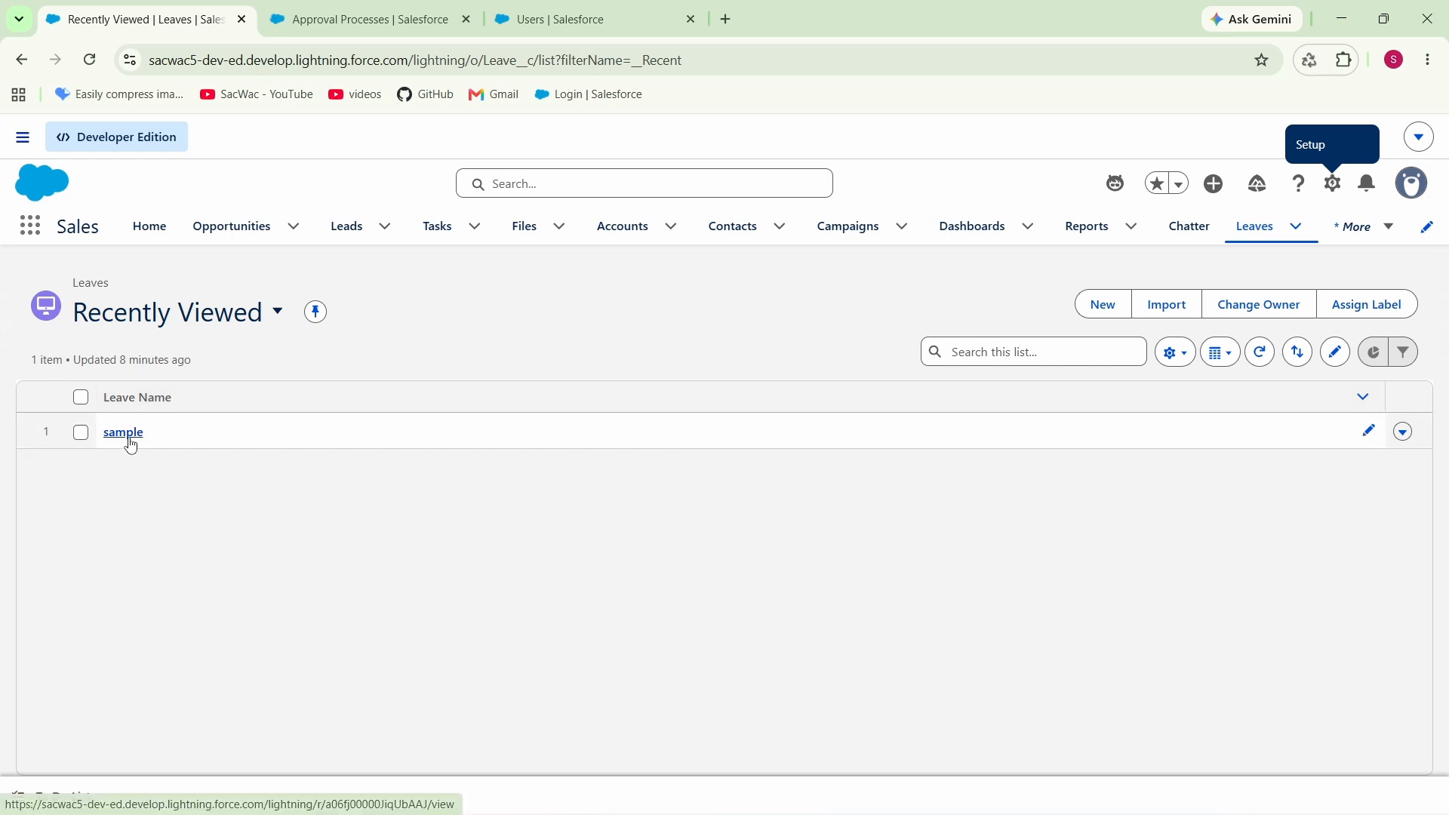
click(127, 434)
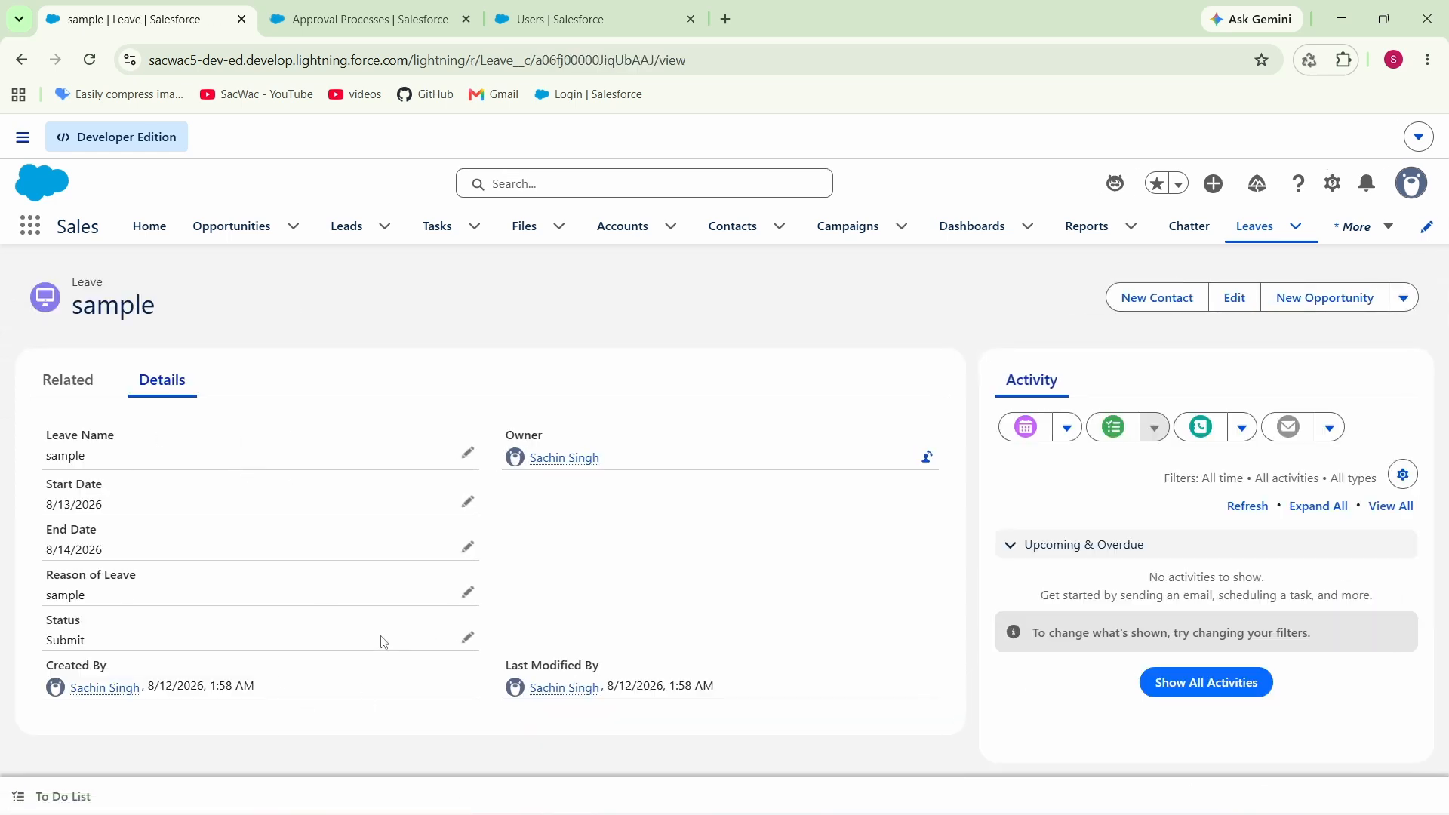
click(1405, 301)
click(359, 19)
click(189, 20)
click(1403, 297)
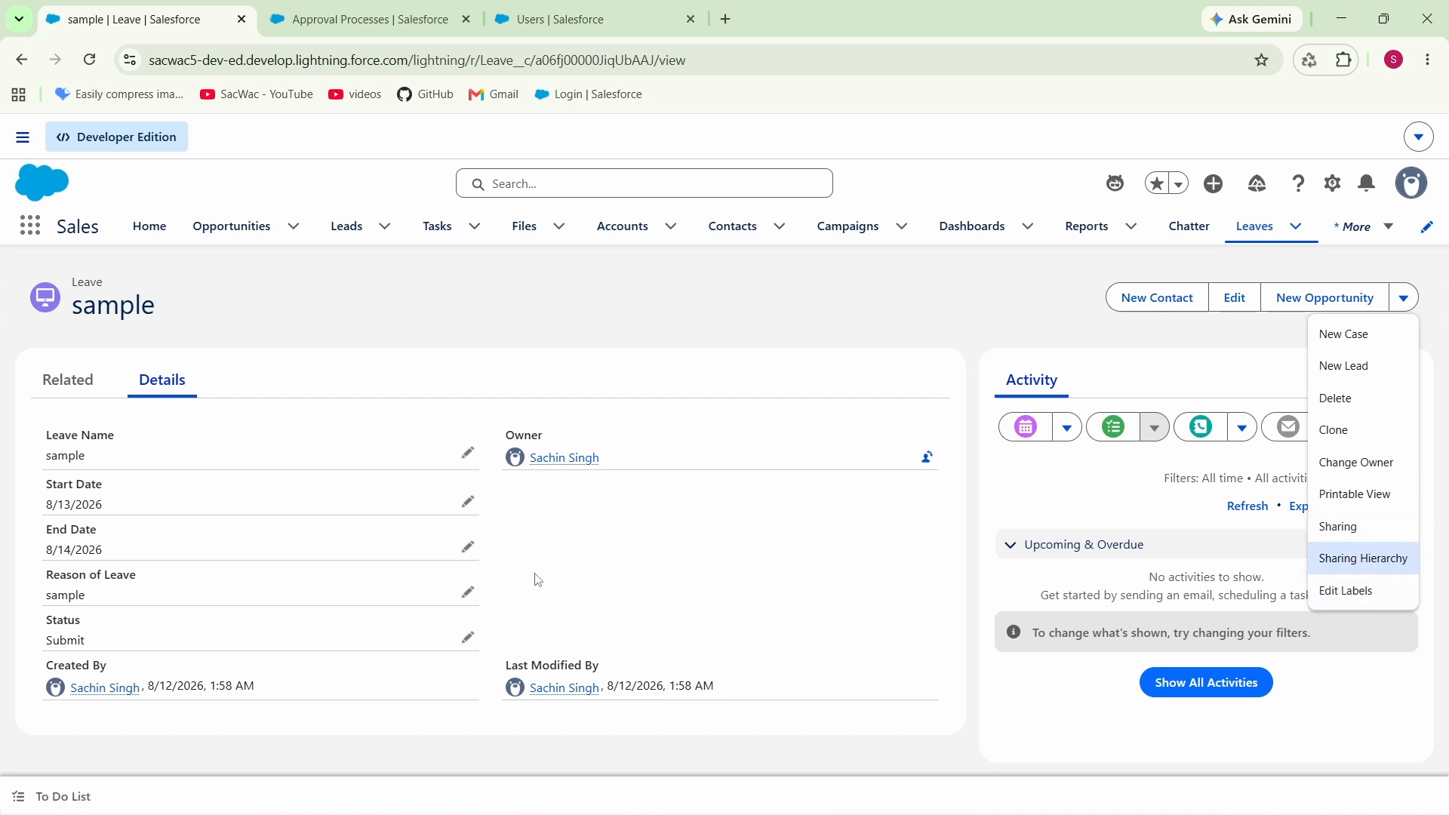
- Open the sample Leave record's Status field for editing and examine its available options
click(468, 638)
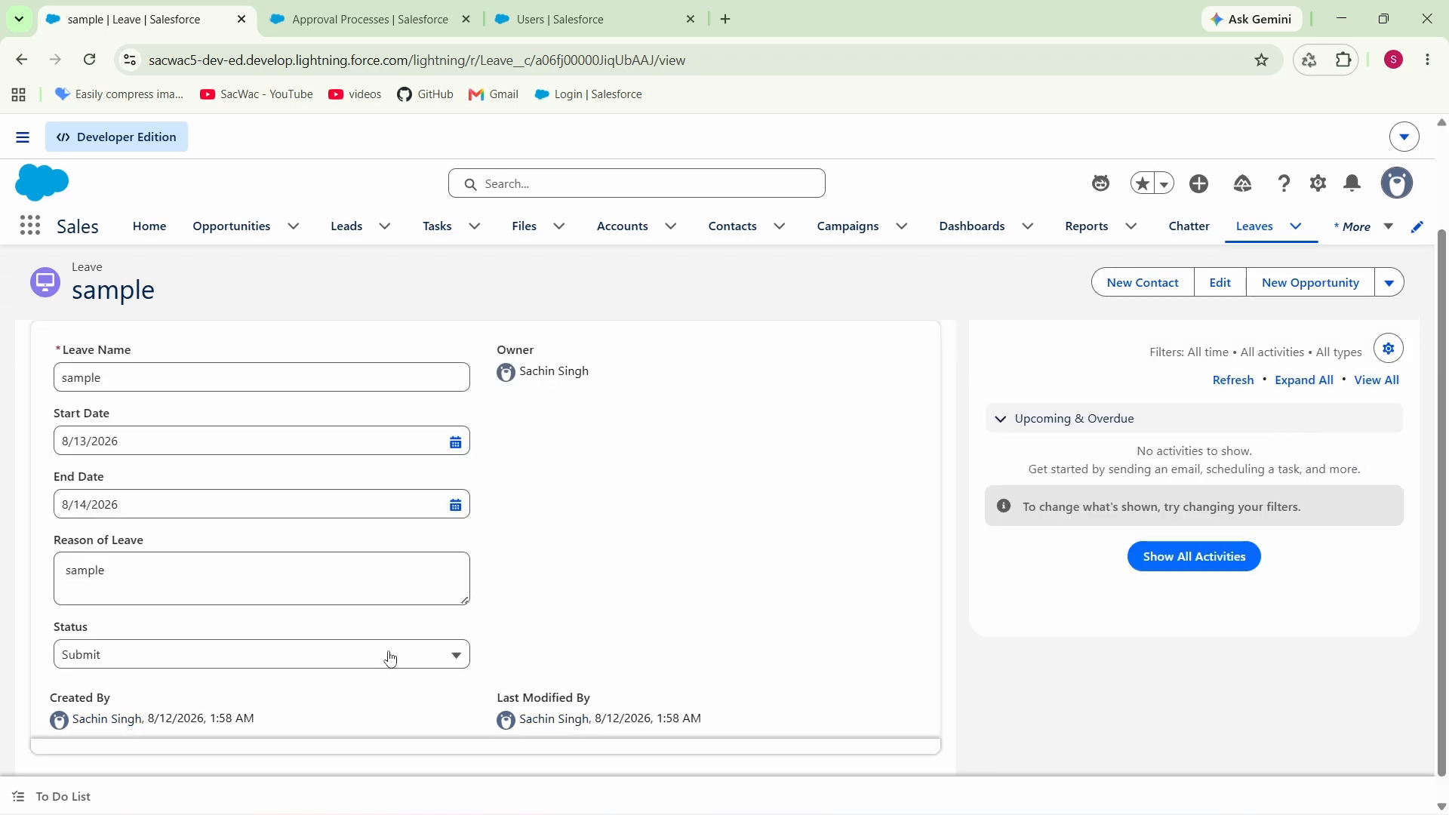
click(386, 655)
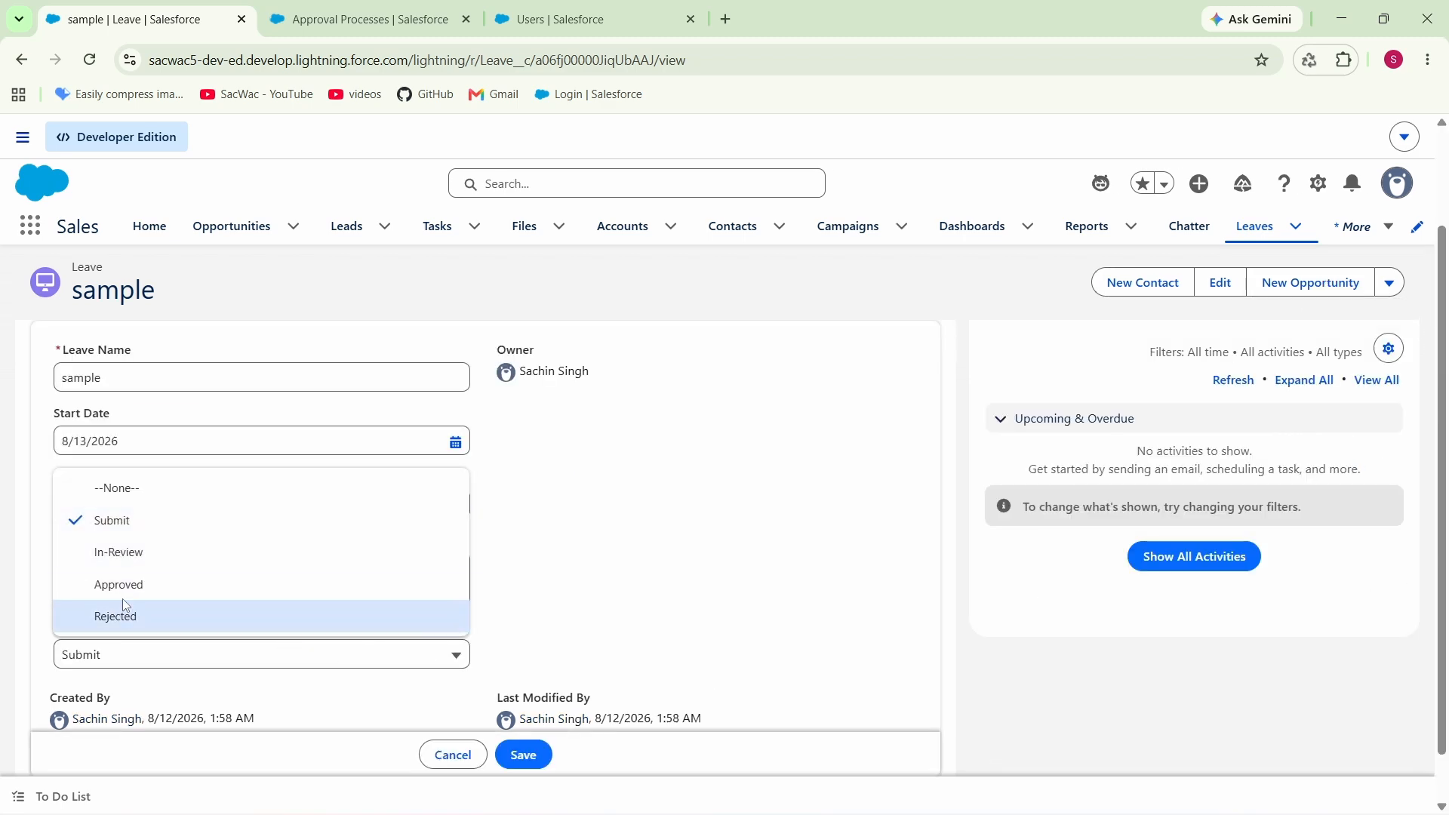
- In the Leave approval process, start an initial submission field update named "status change to in review" that targets the Status field
click(388, 21)
scroll(790, 455, down, 4)
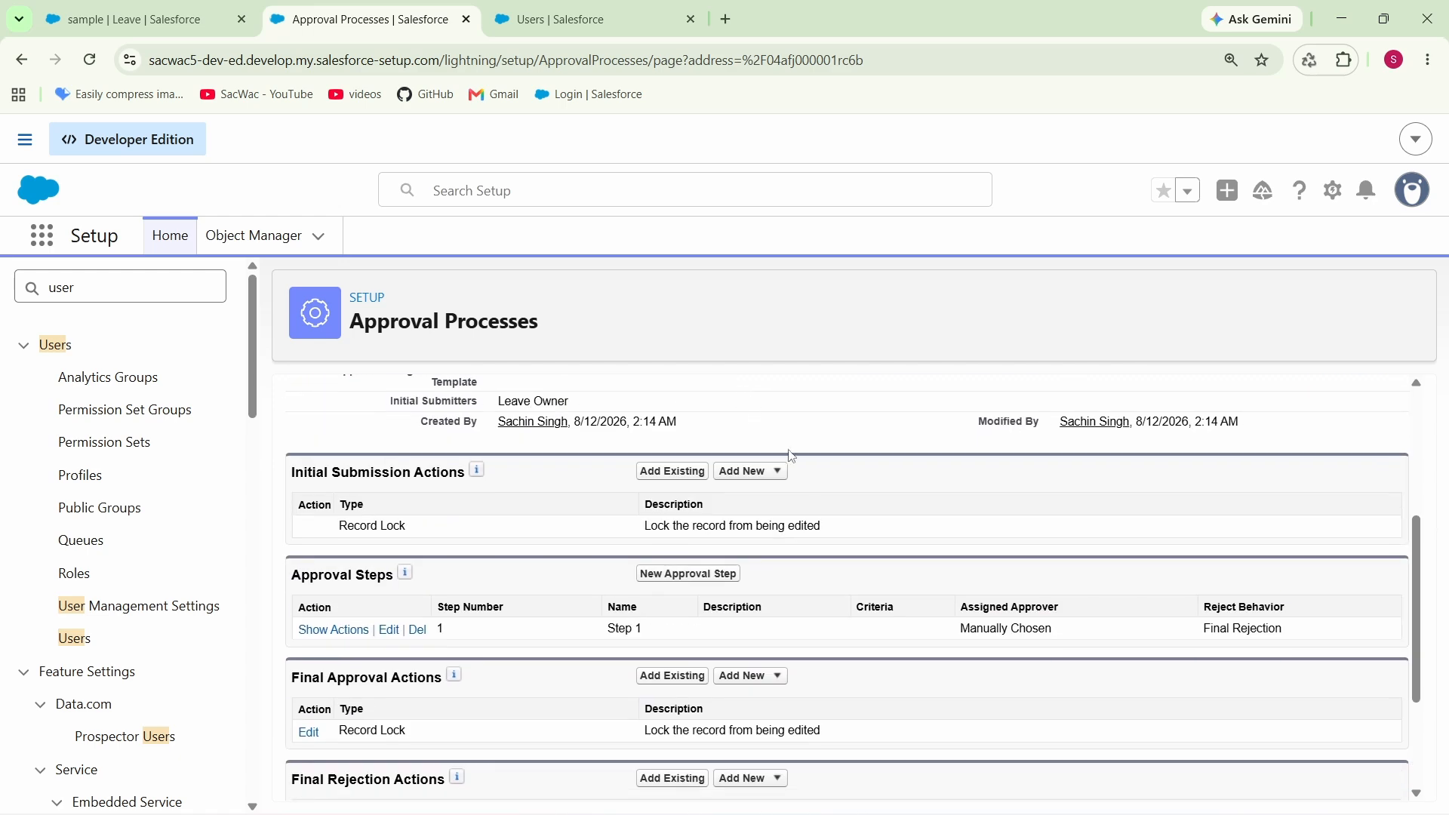
click(778, 471)
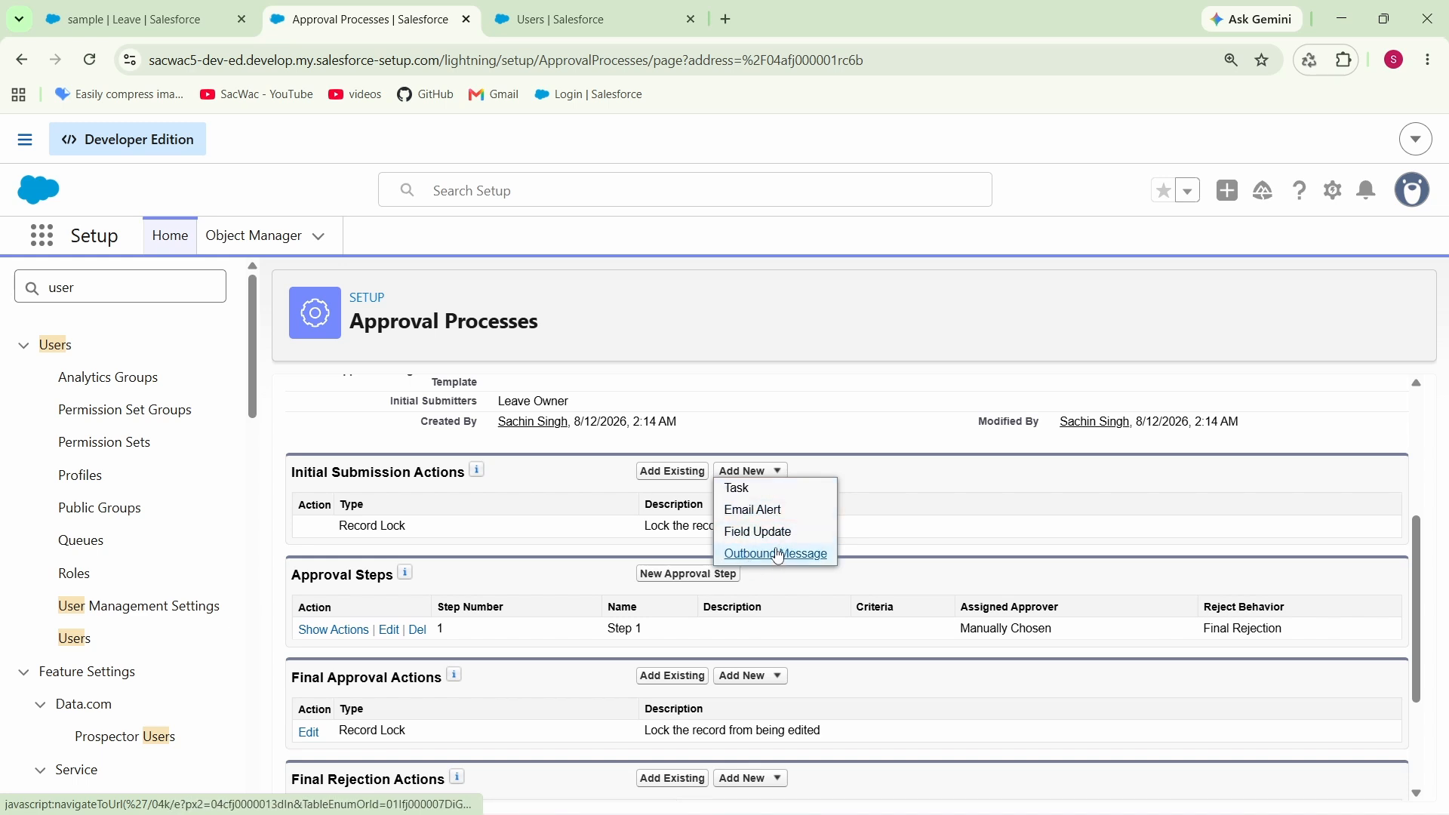
click(761, 533)
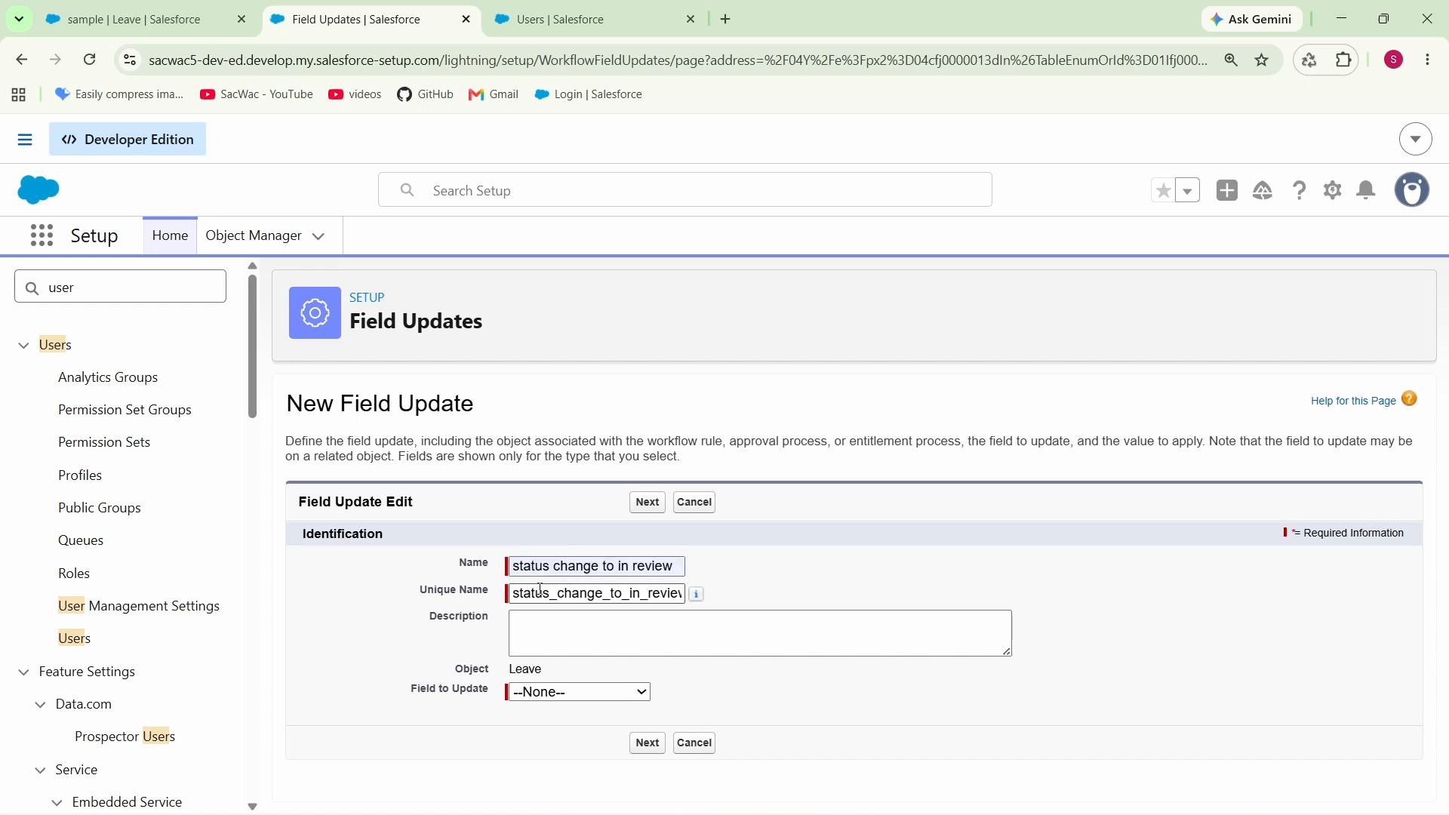
click(741, 569)
click(582, 692)
click(583, 670)
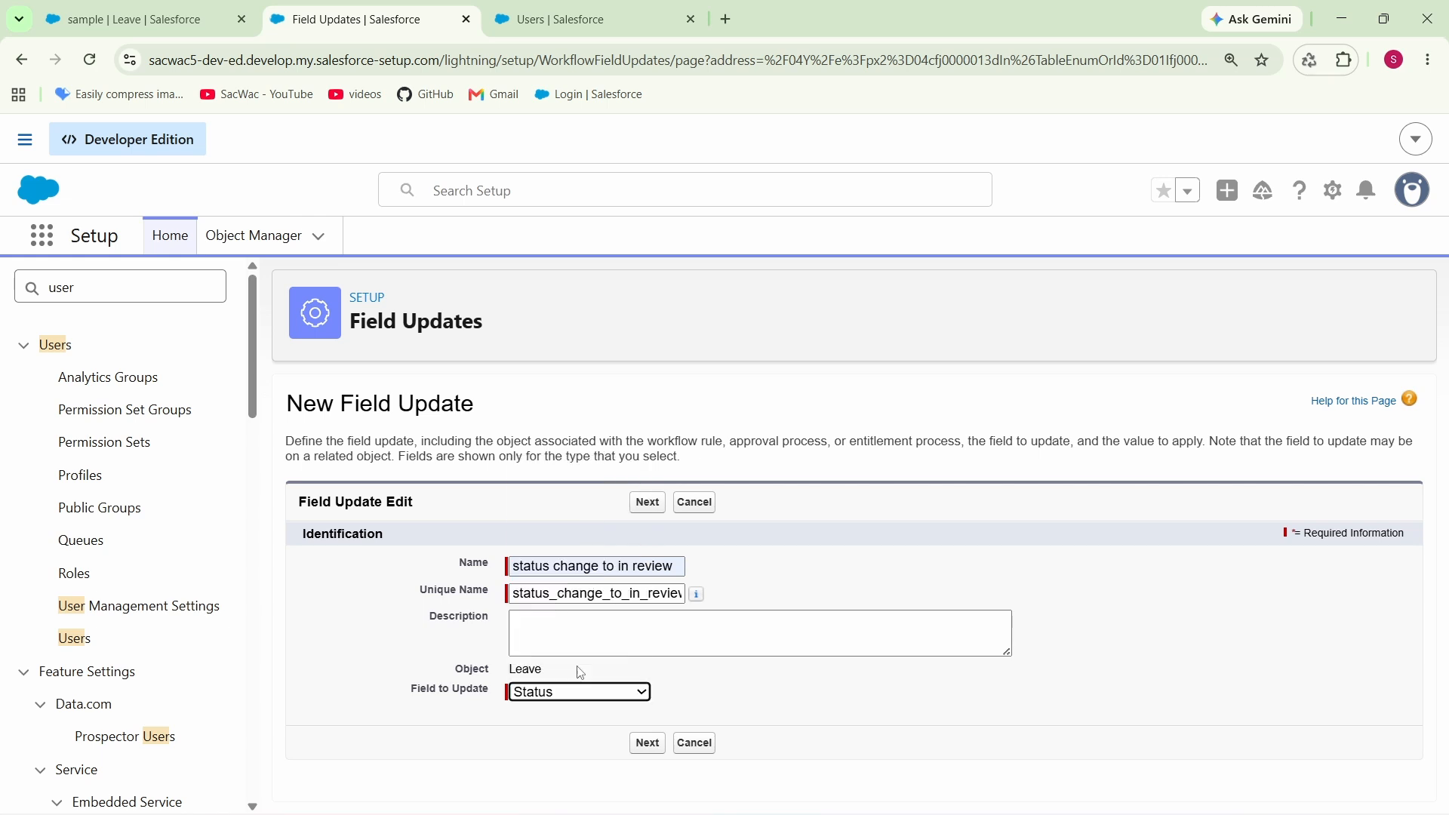
- Set the field update's specific value to In-Review, save it and check it among the initial submission actions
scroll(626, 613, down, 2)
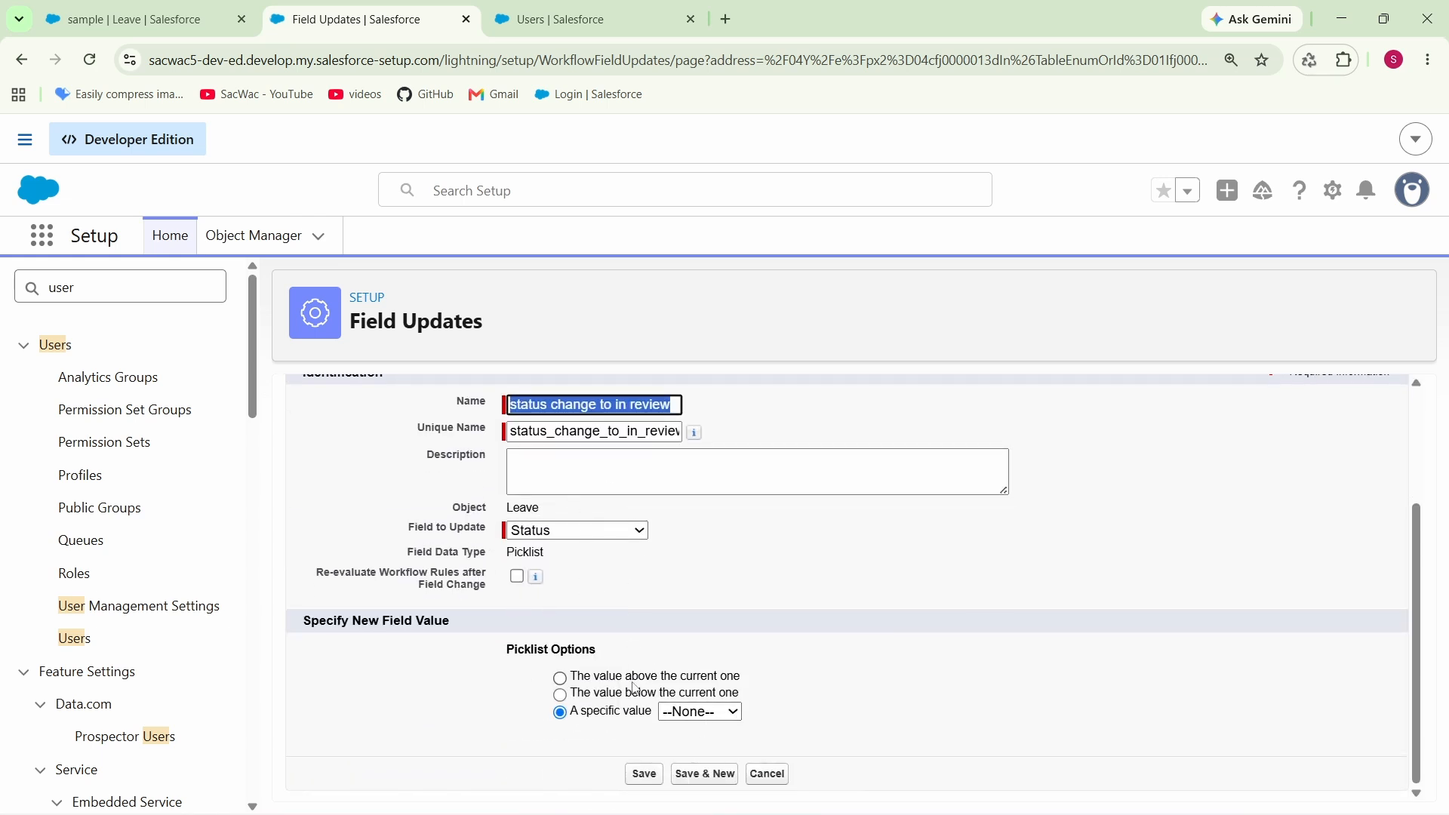
click(710, 713)
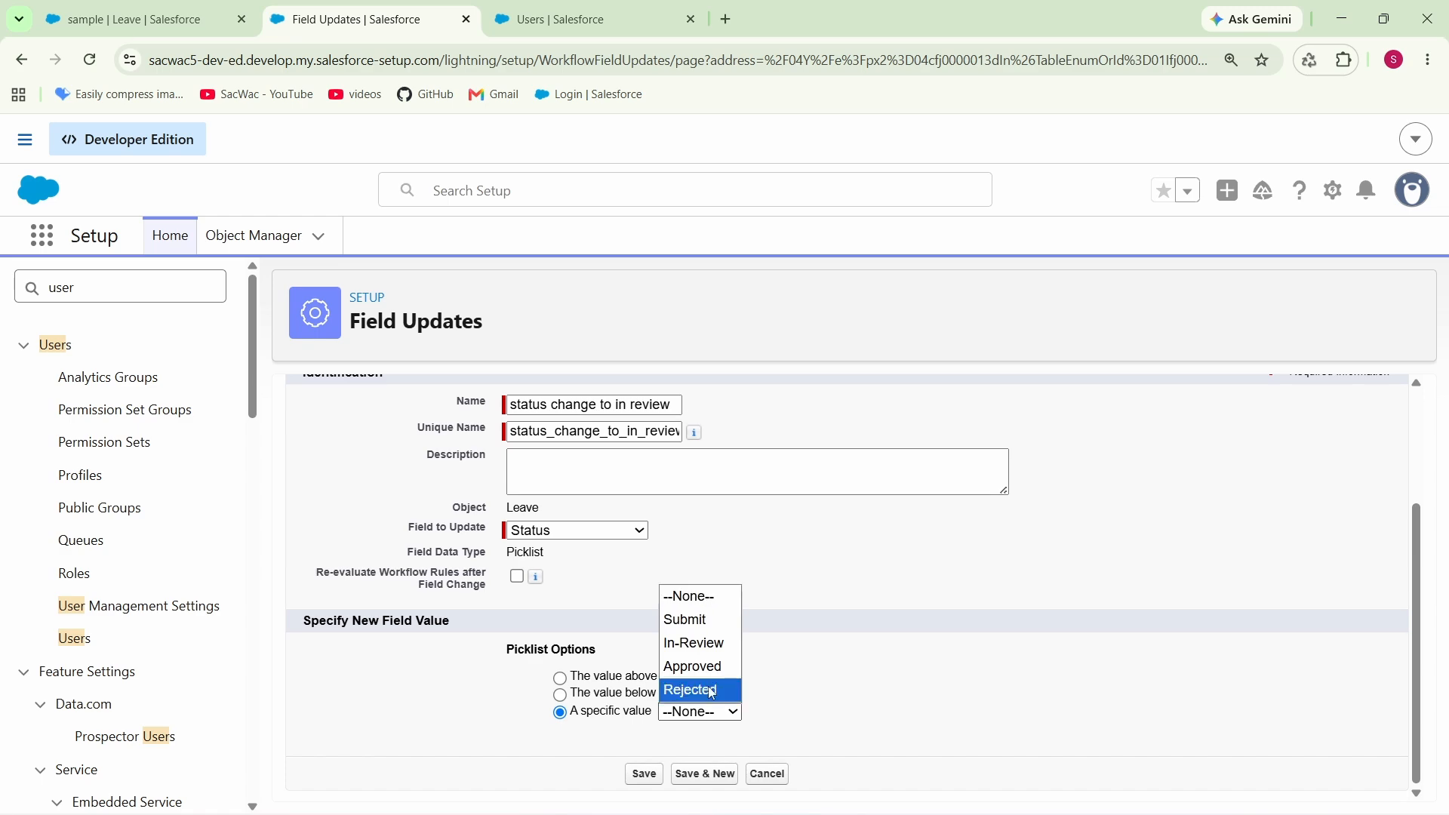
click(704, 657)
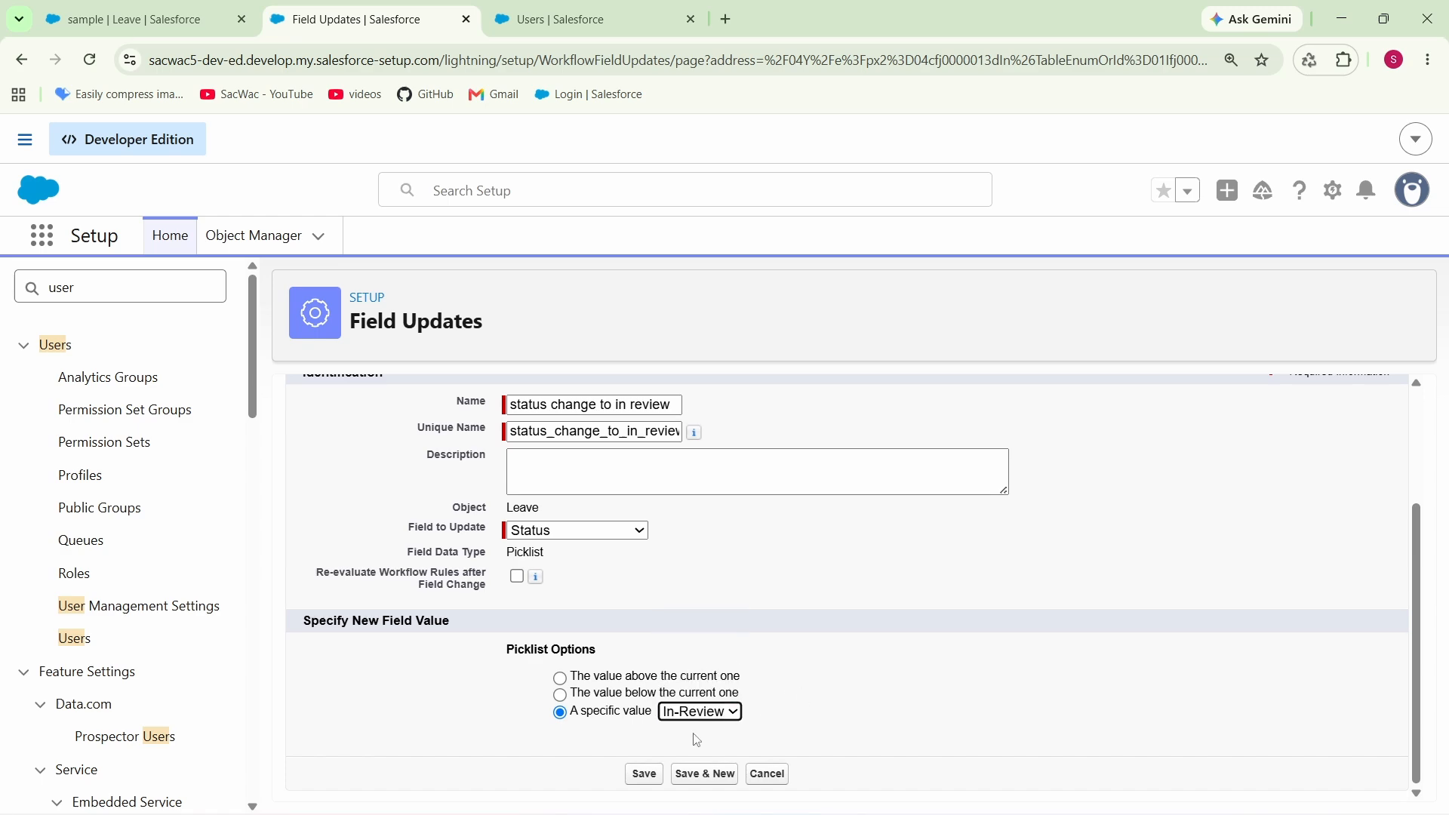
click(644, 774)
scroll(556, 502, down, 3)
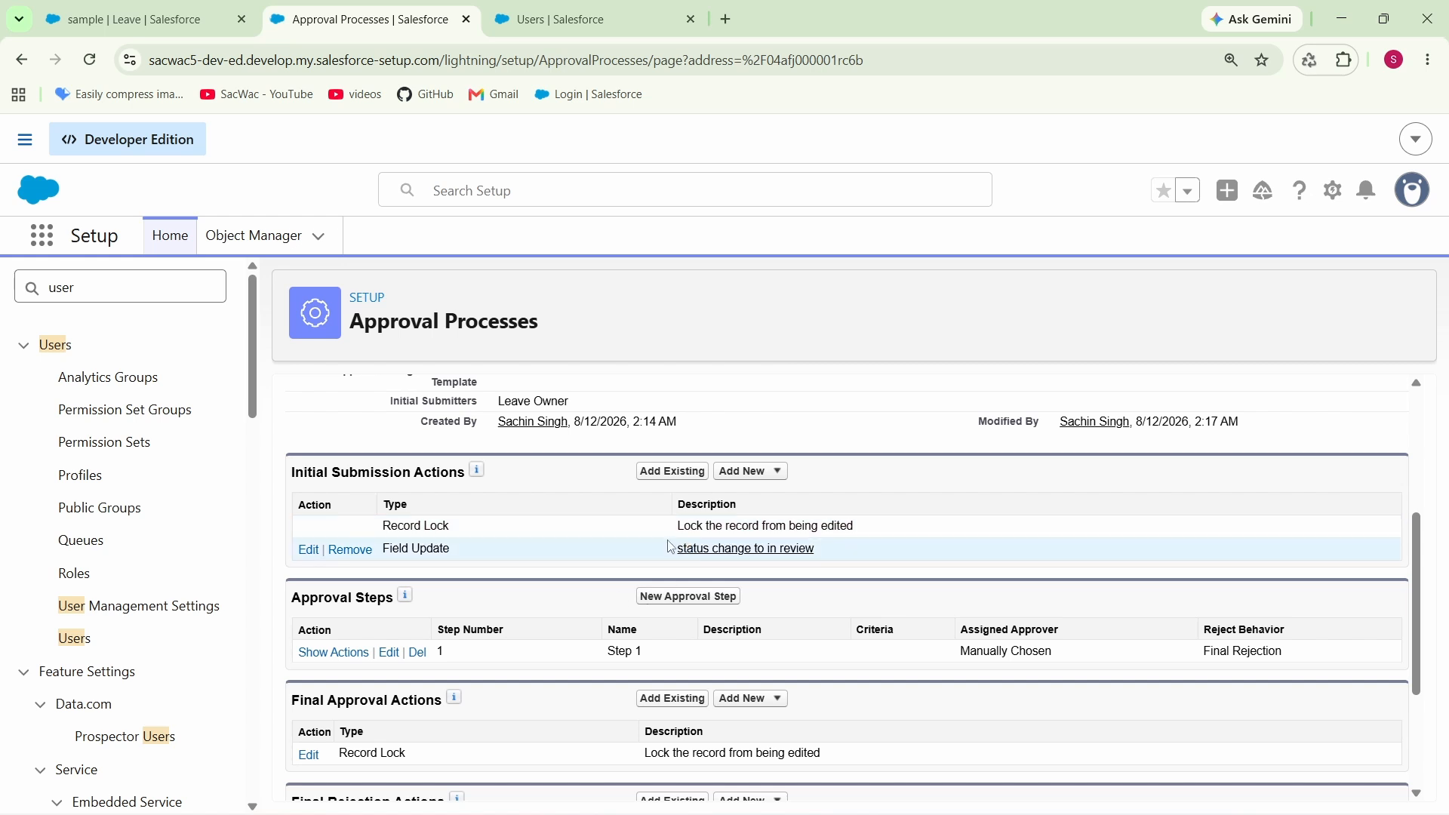
drag(659, 560, 871, 553)
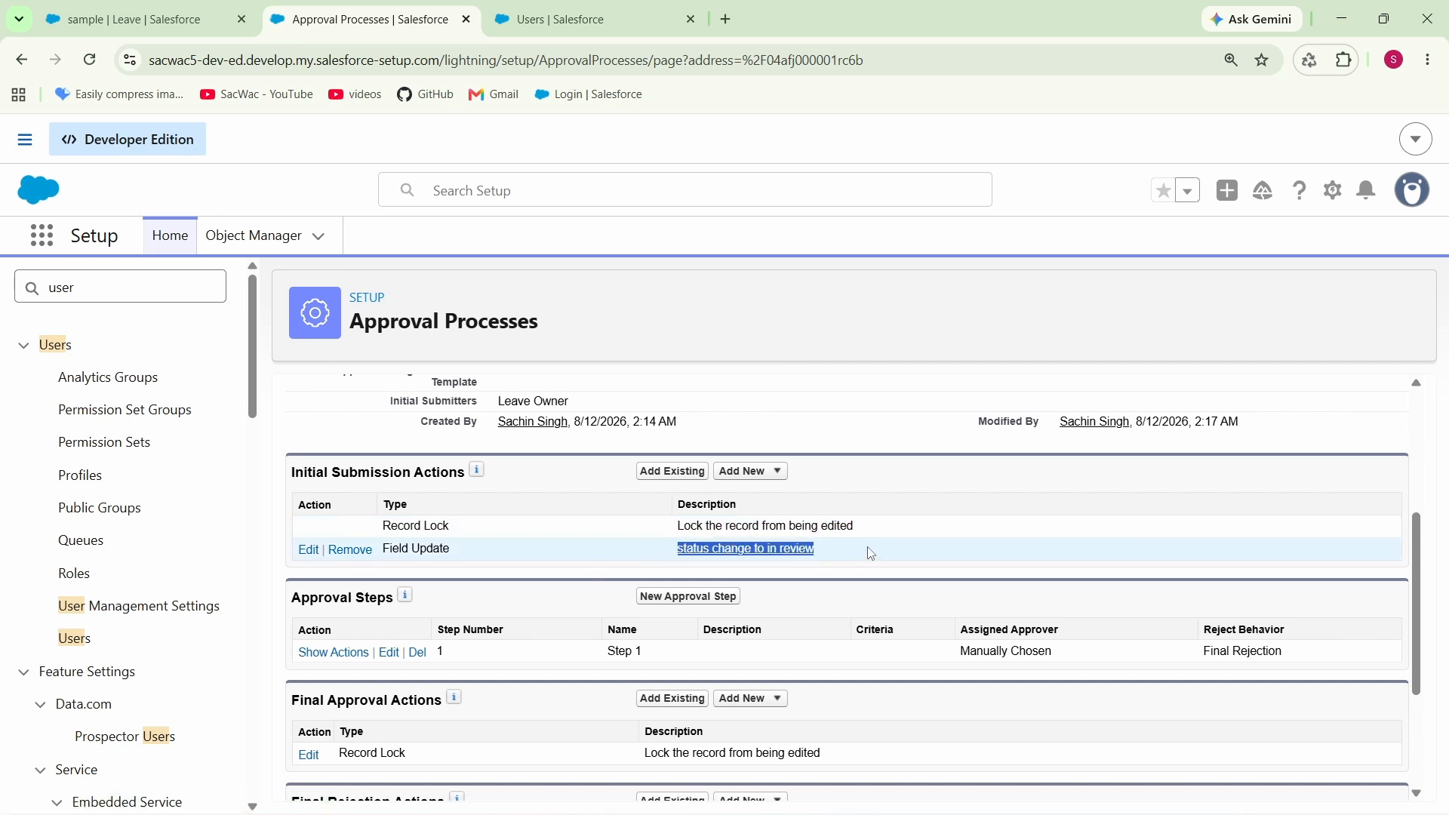
click(427, 633)
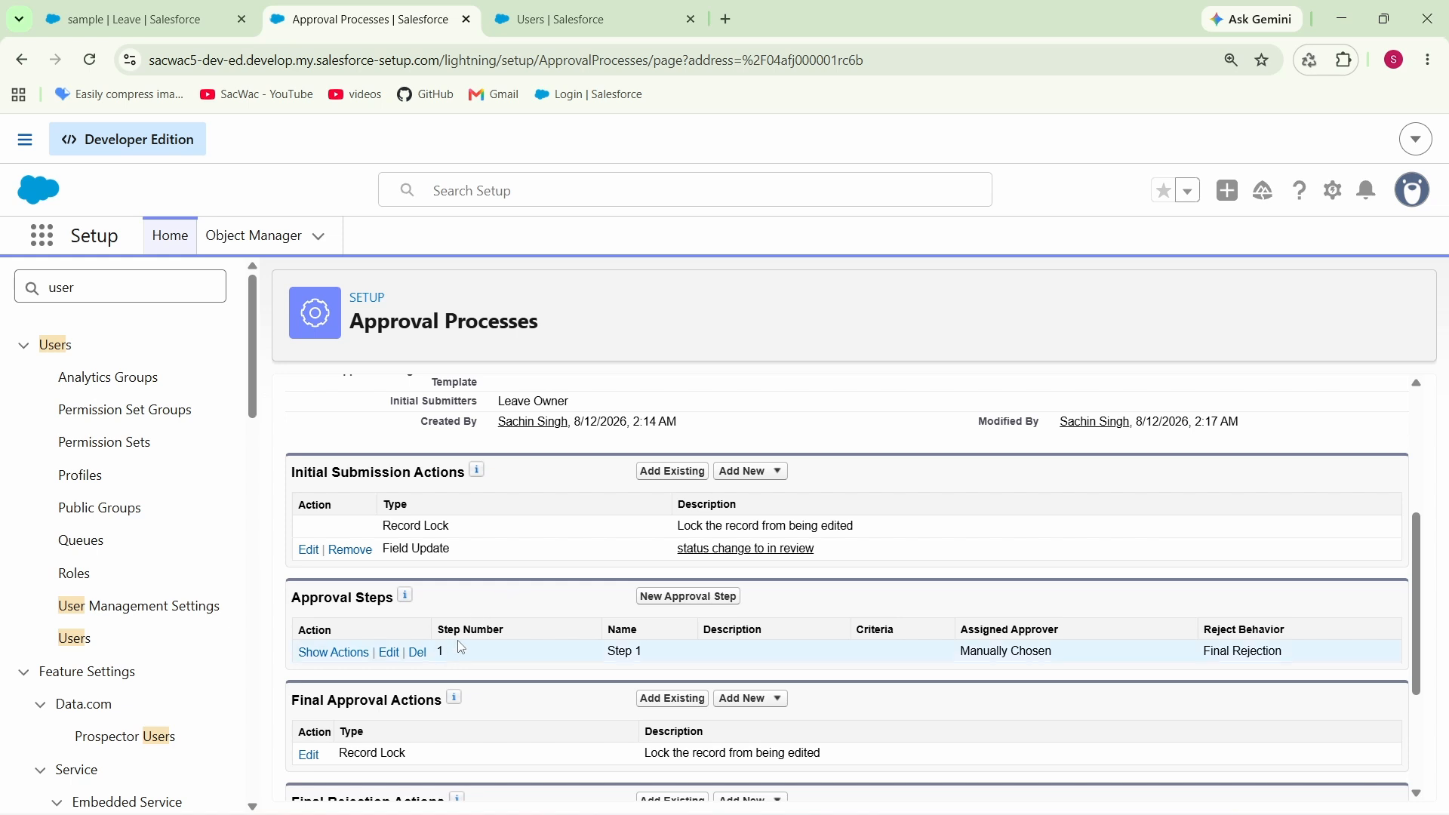
- Start a final approval field update named "status change to approved" that targets the Status field
scroll(521, 598, down, 3)
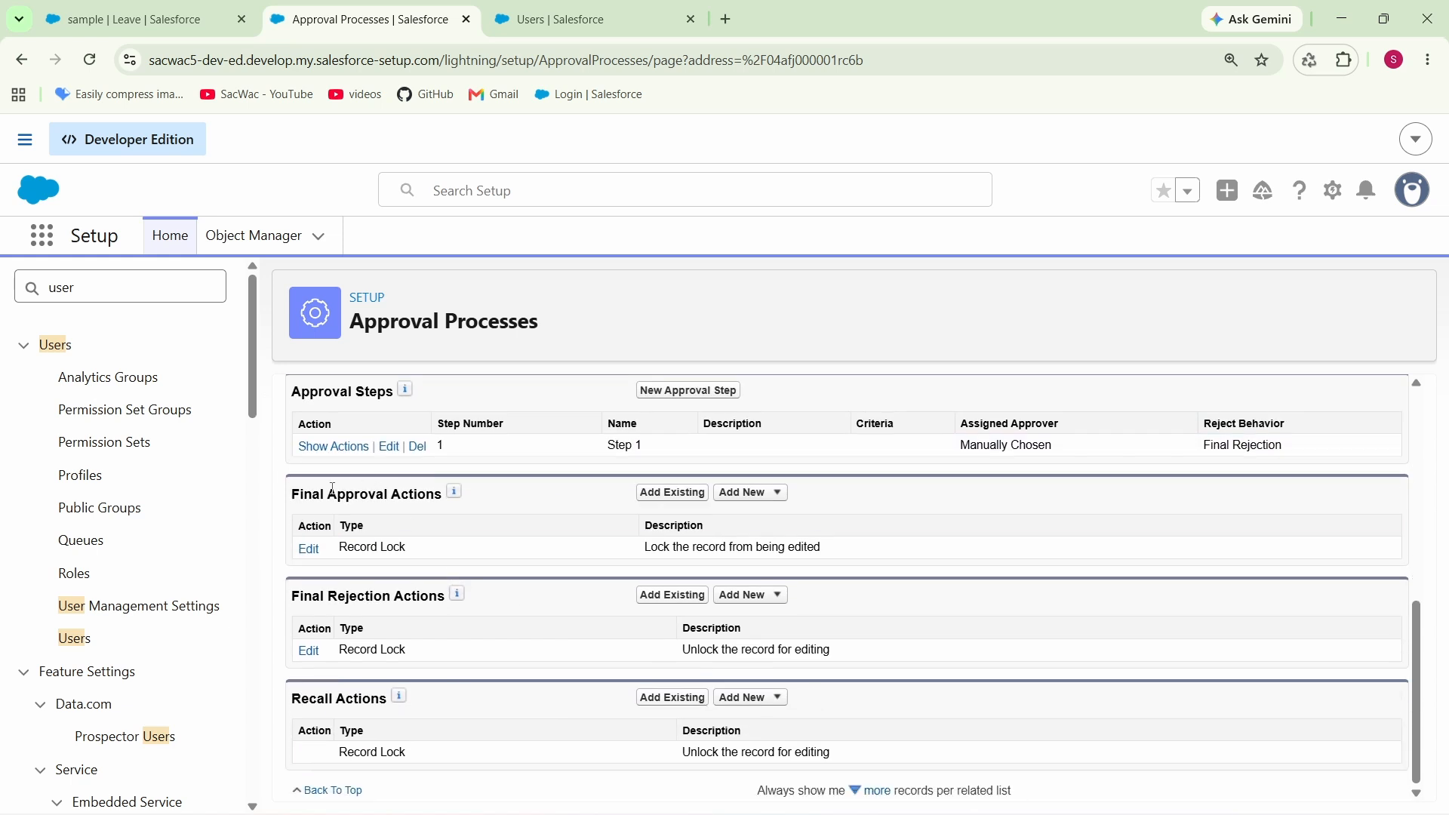
drag(293, 496, 261, 496)
click(776, 492)
click(775, 552)
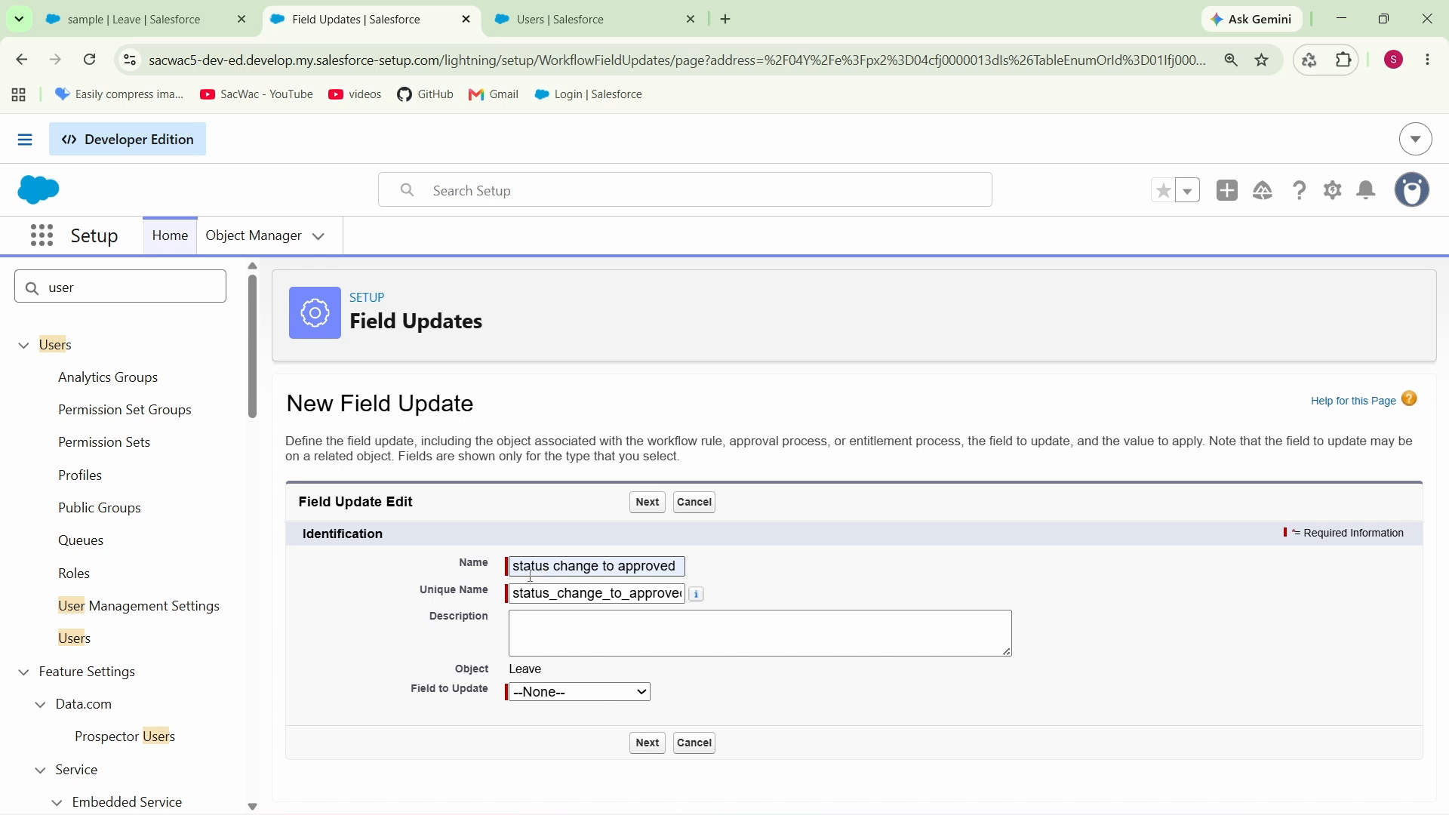
click(634, 691)
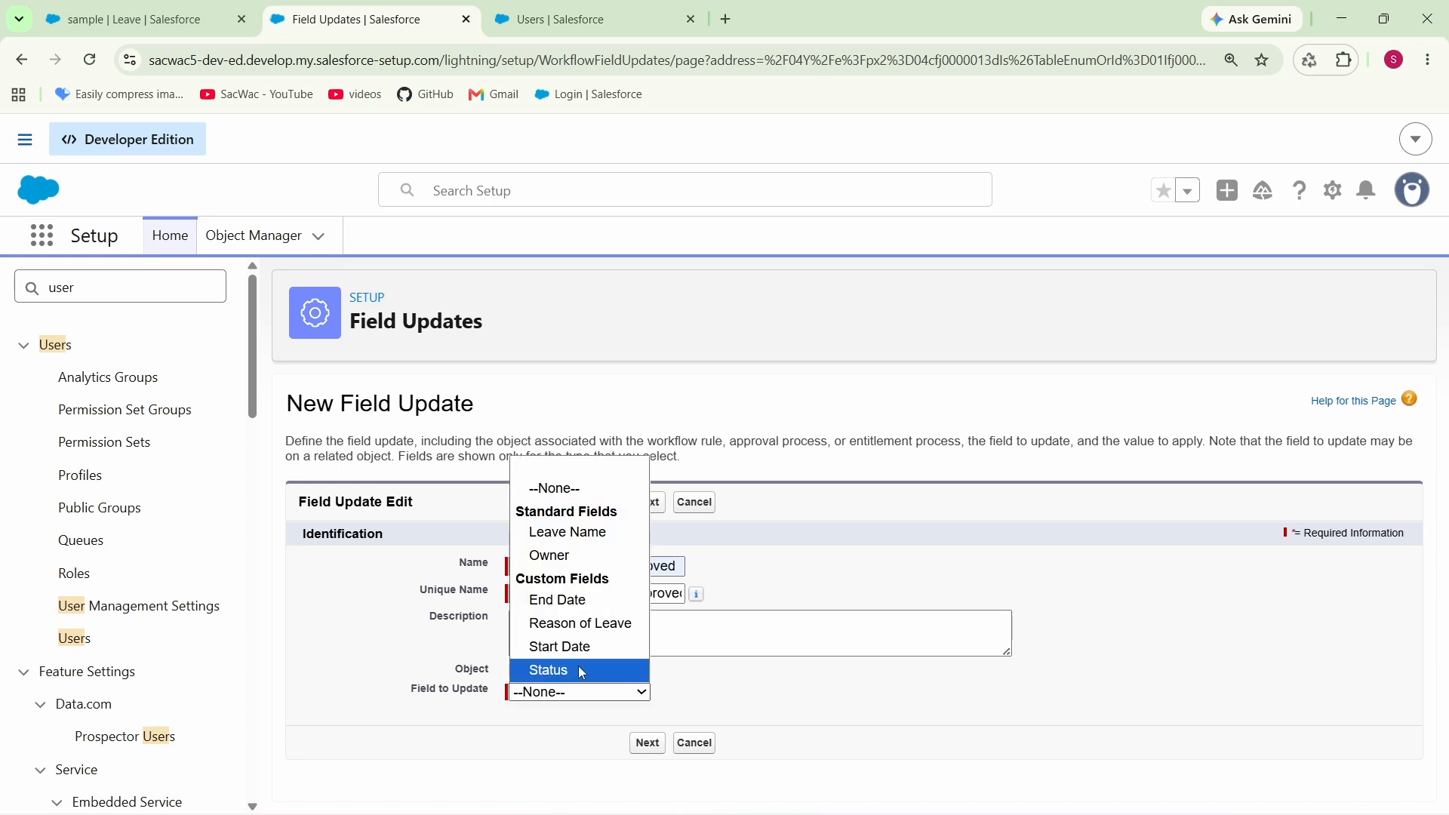
click(578, 666)
- Set the final approval field update's specific value to Approved and save it
scroll(607, 709, down, 2)
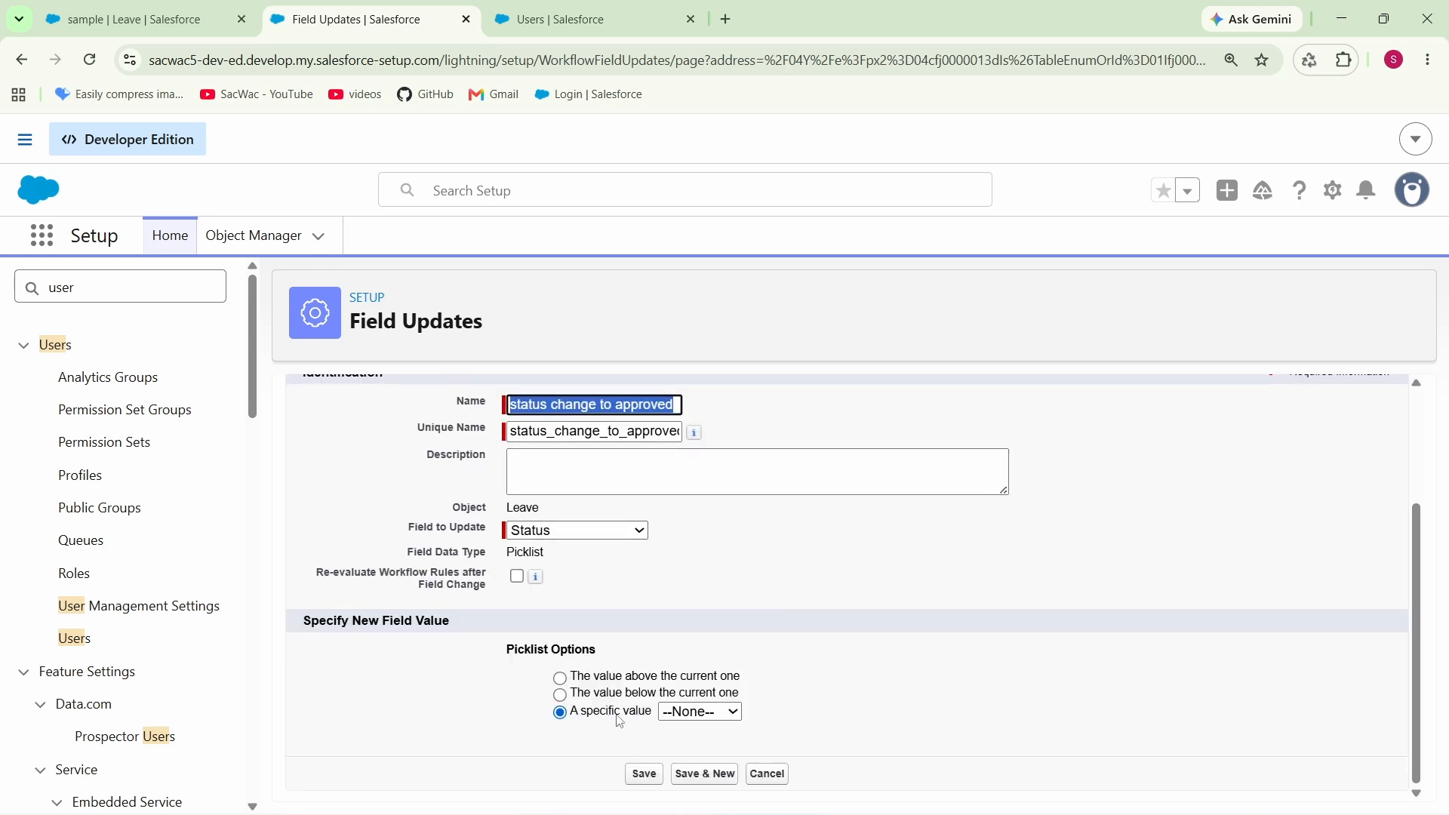
click(695, 712)
click(702, 667)
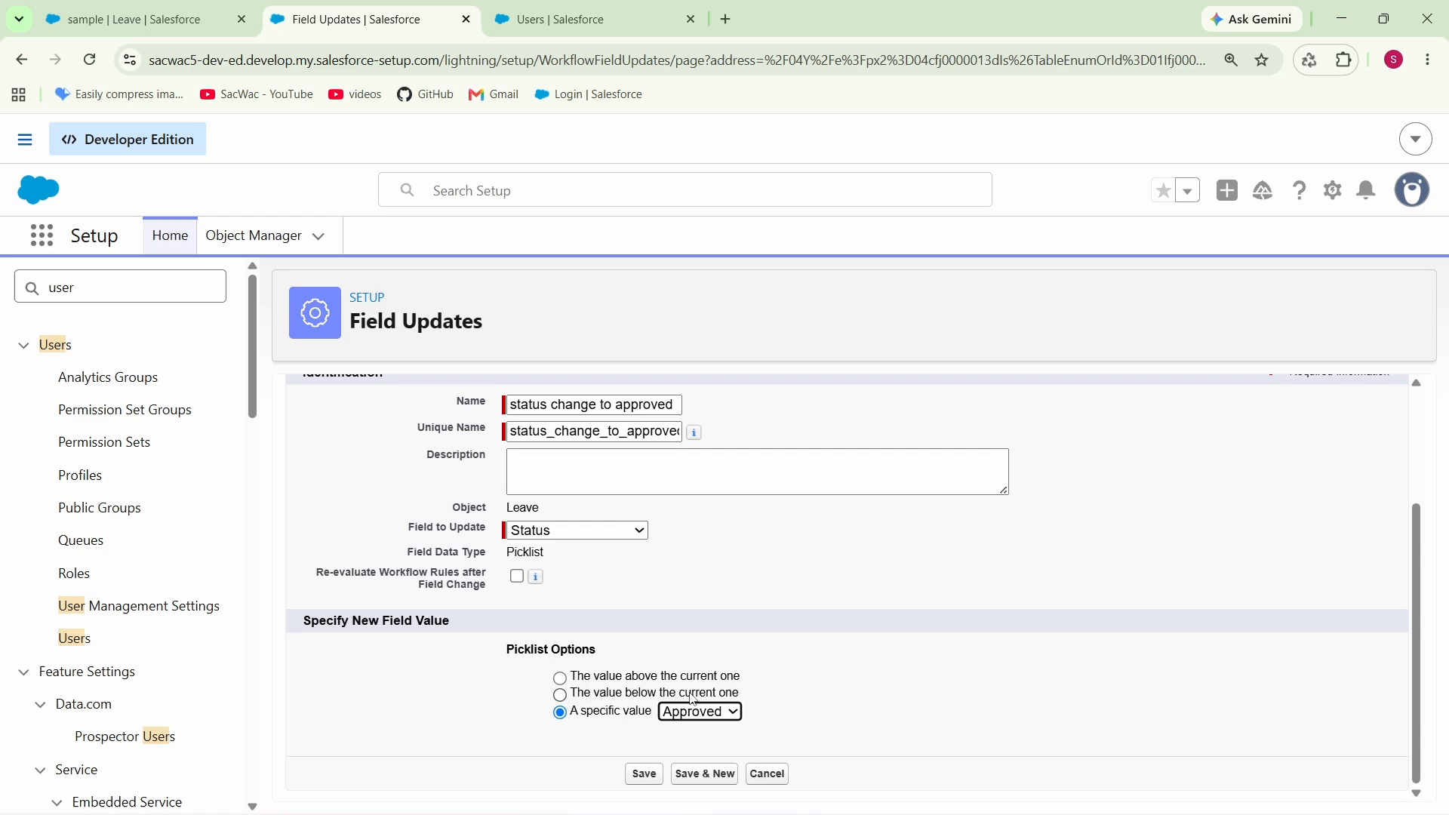
click(645, 775)
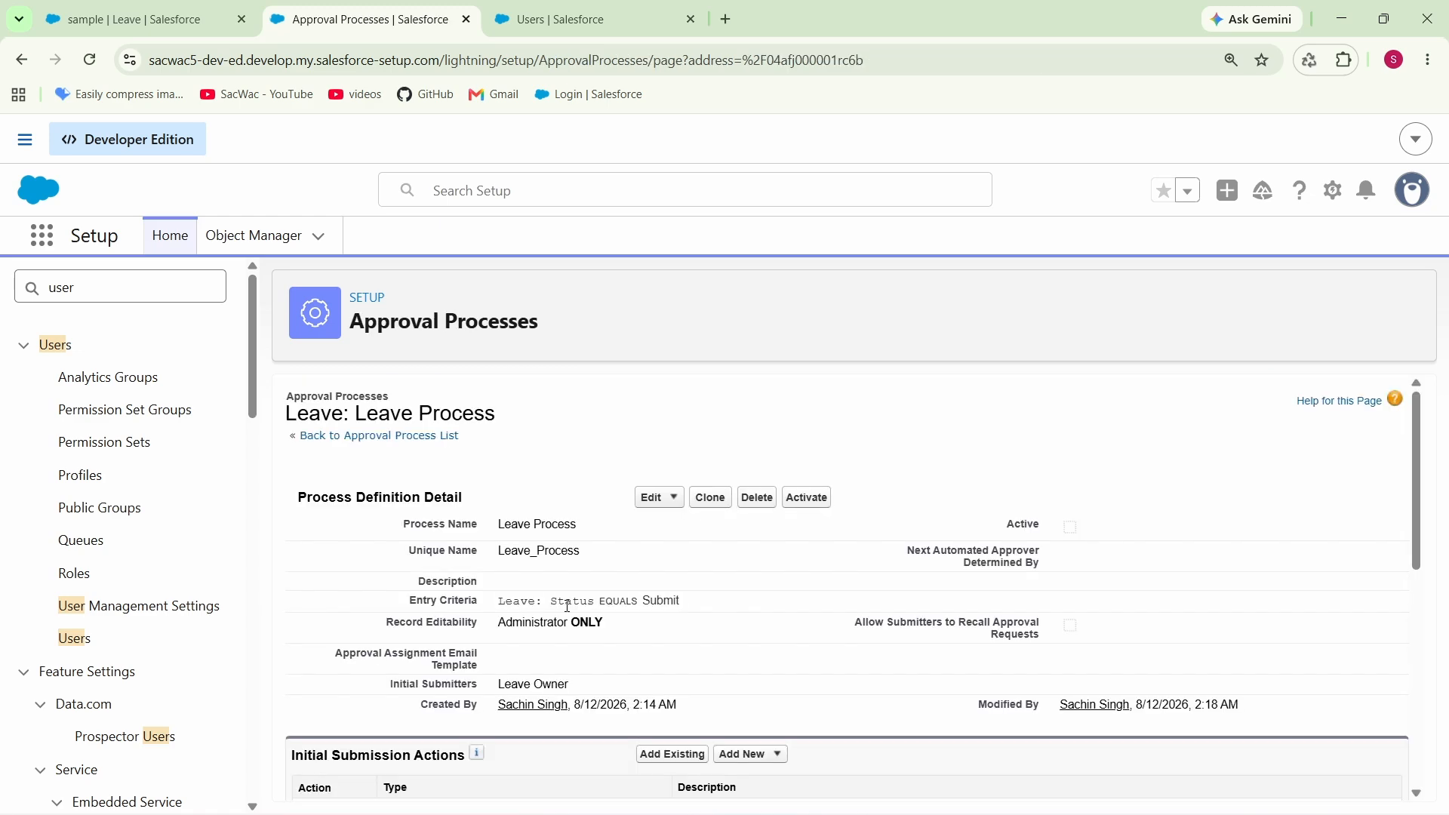
scroll(556, 592, down, 5)
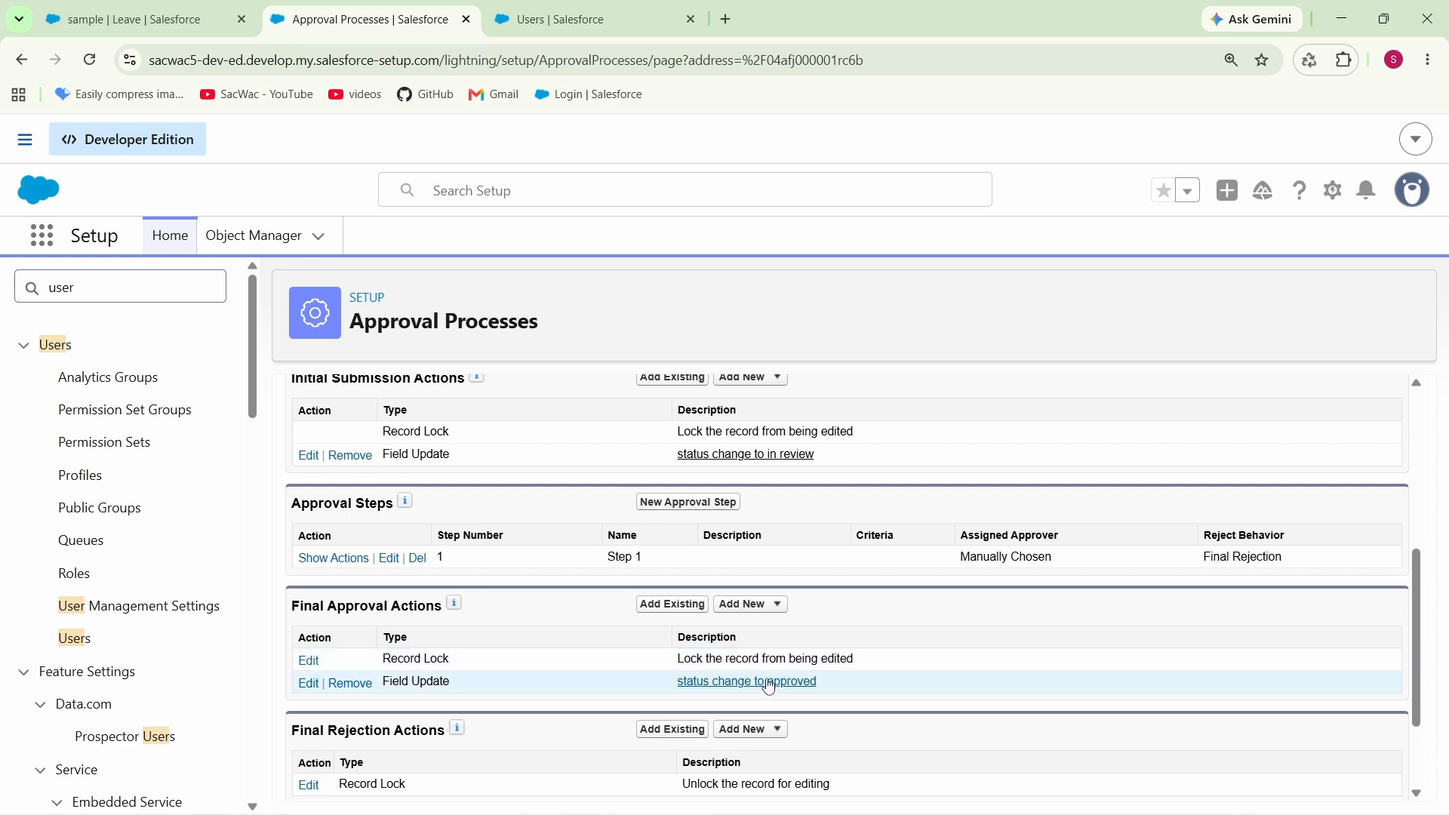
- Start a final rejection field update named "status change to rejected" that targets the Status field
scroll(711, 614, down, 1)
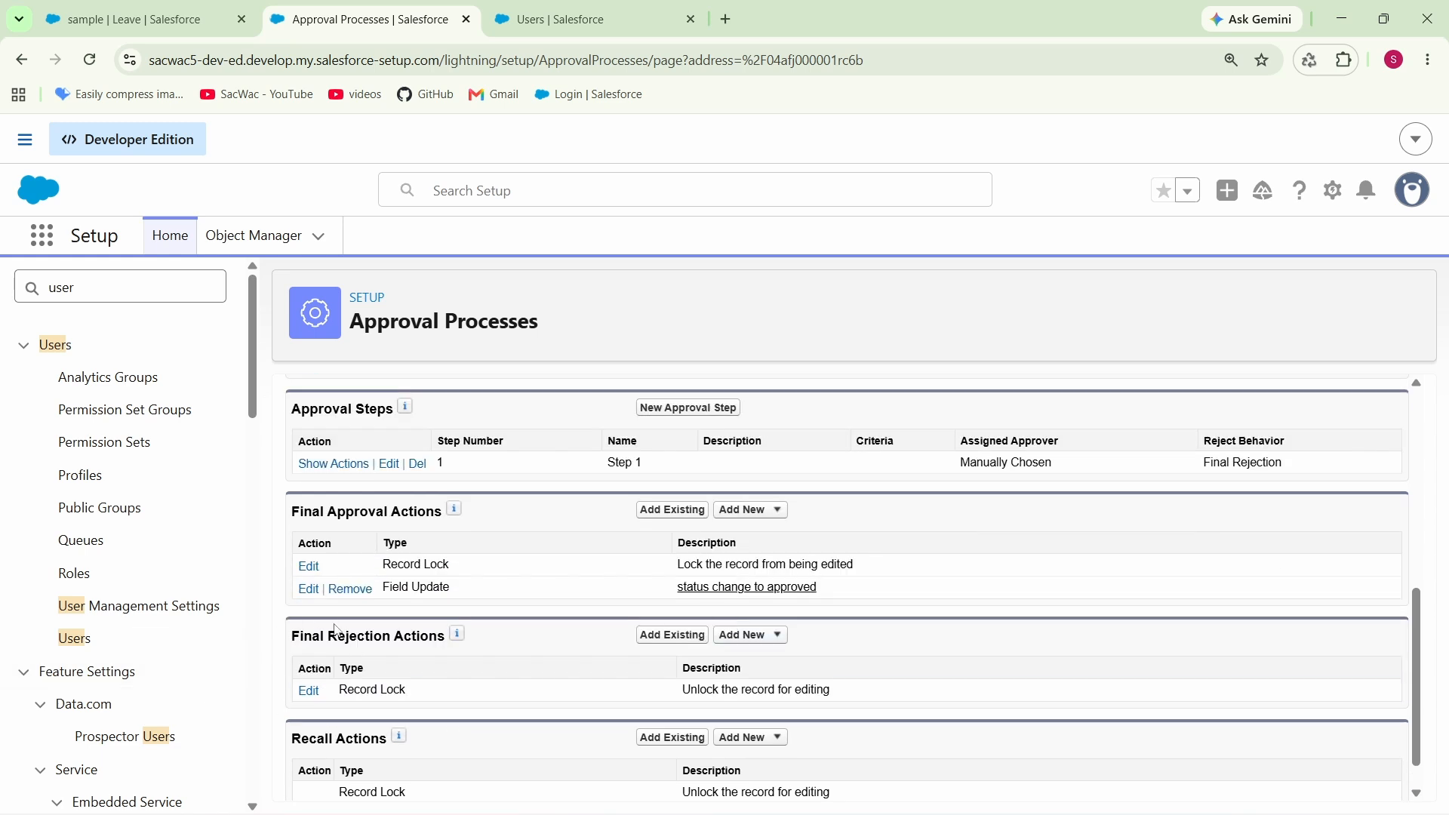
drag(294, 637, 444, 635)
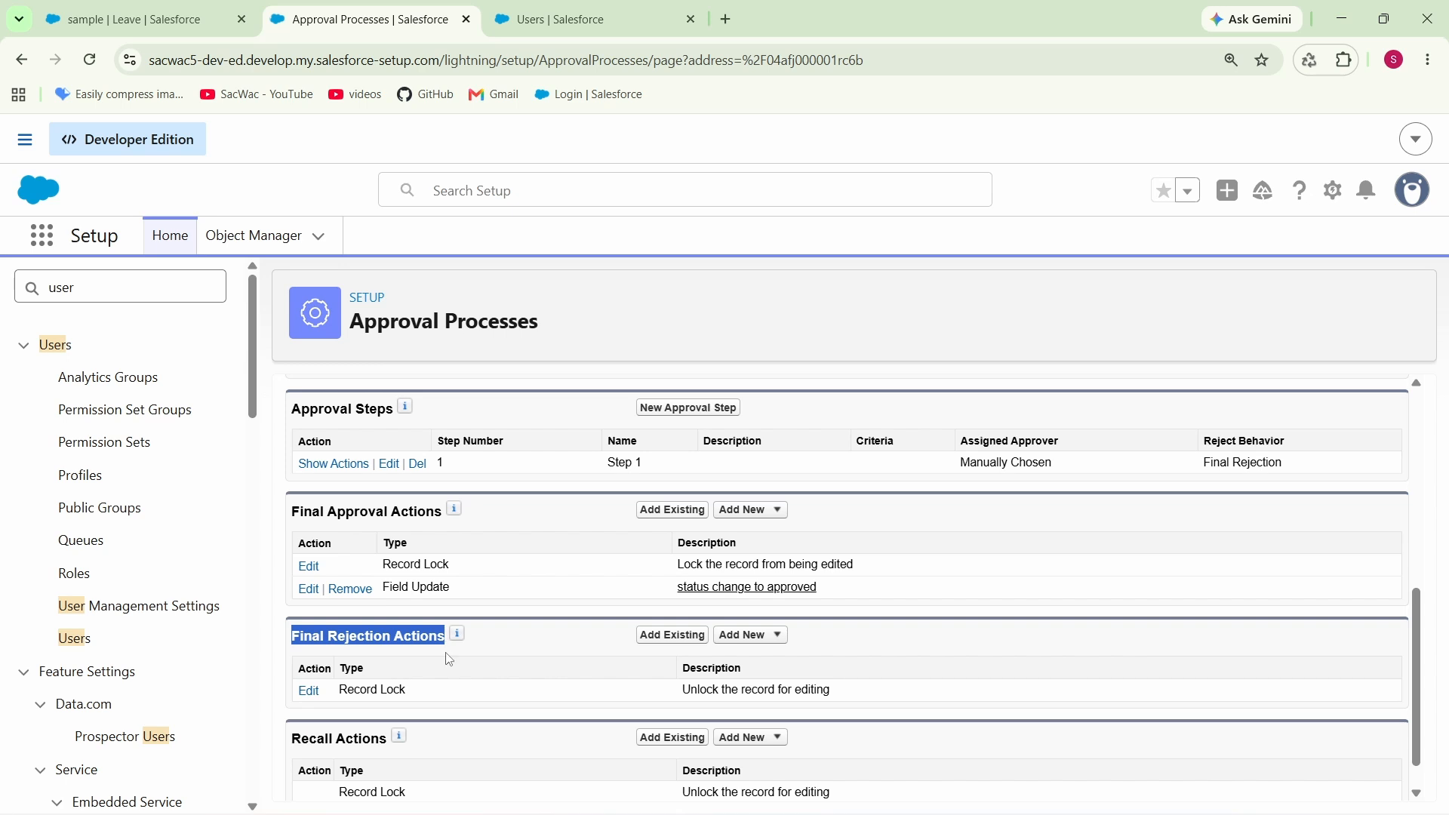
click(739, 640)
click(751, 691)
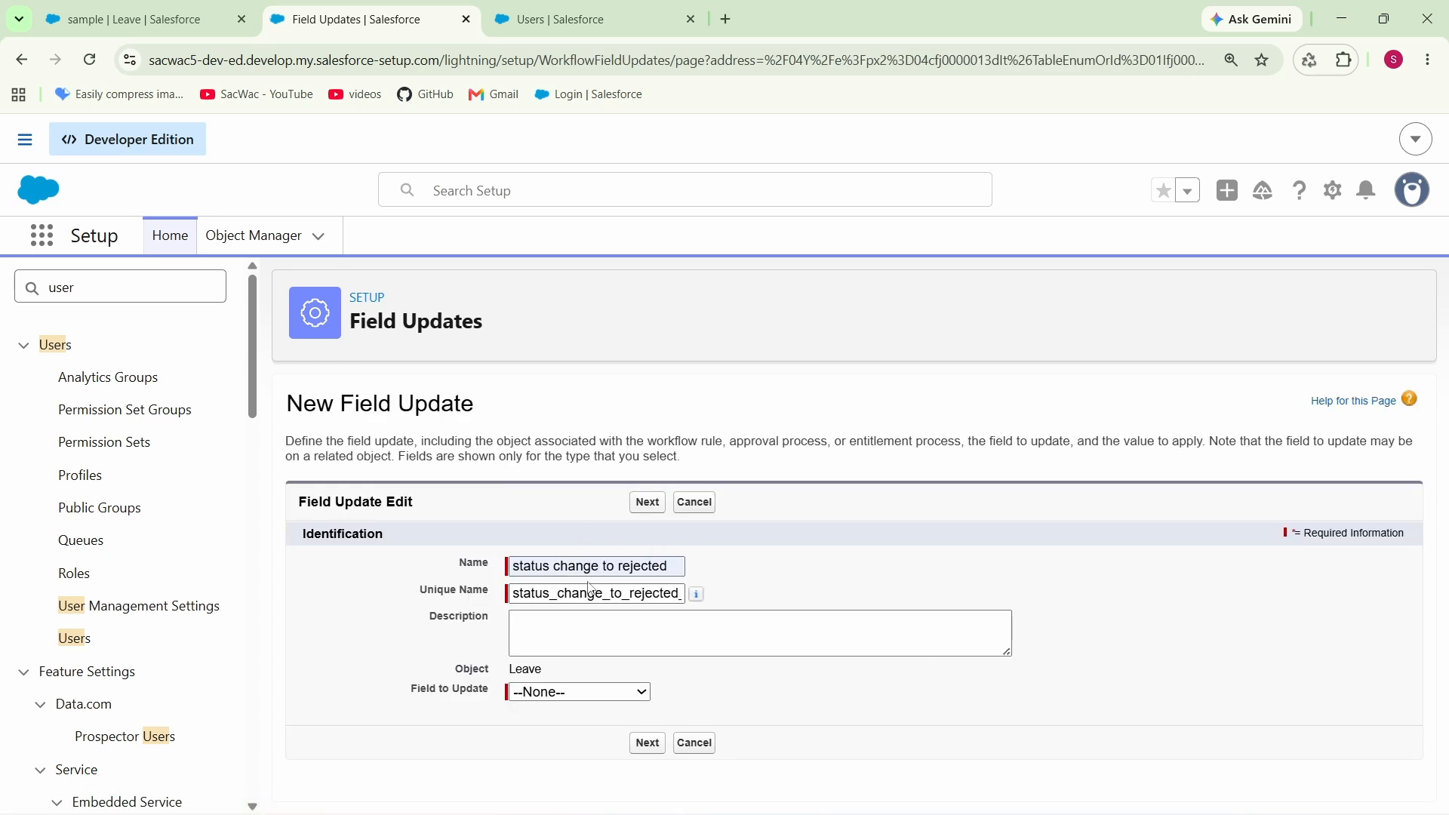
click(581, 693)
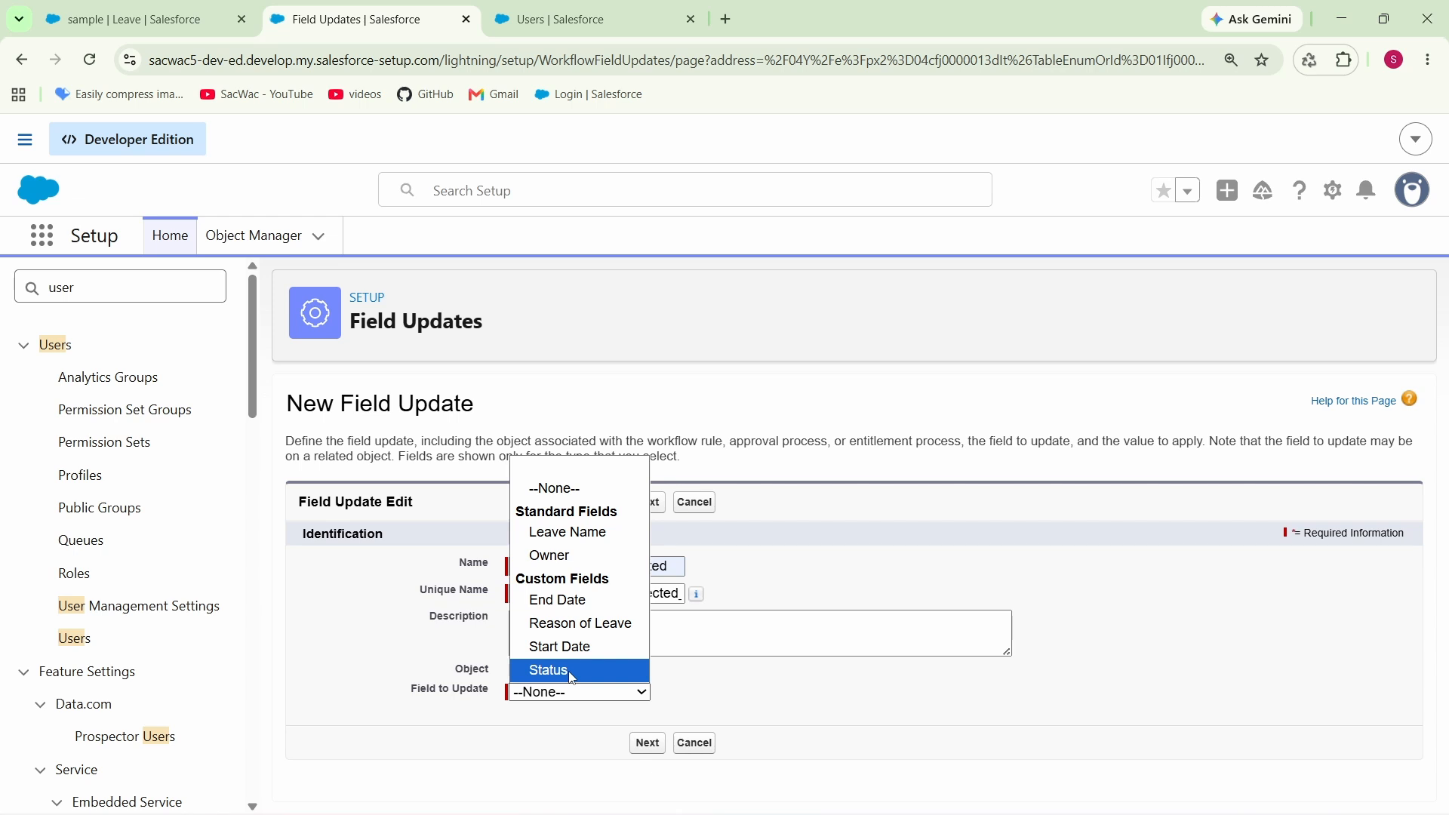
click(572, 670)
- Set the final rejection field update's specific value to Rejected and save it
scroll(663, 624, down, 2)
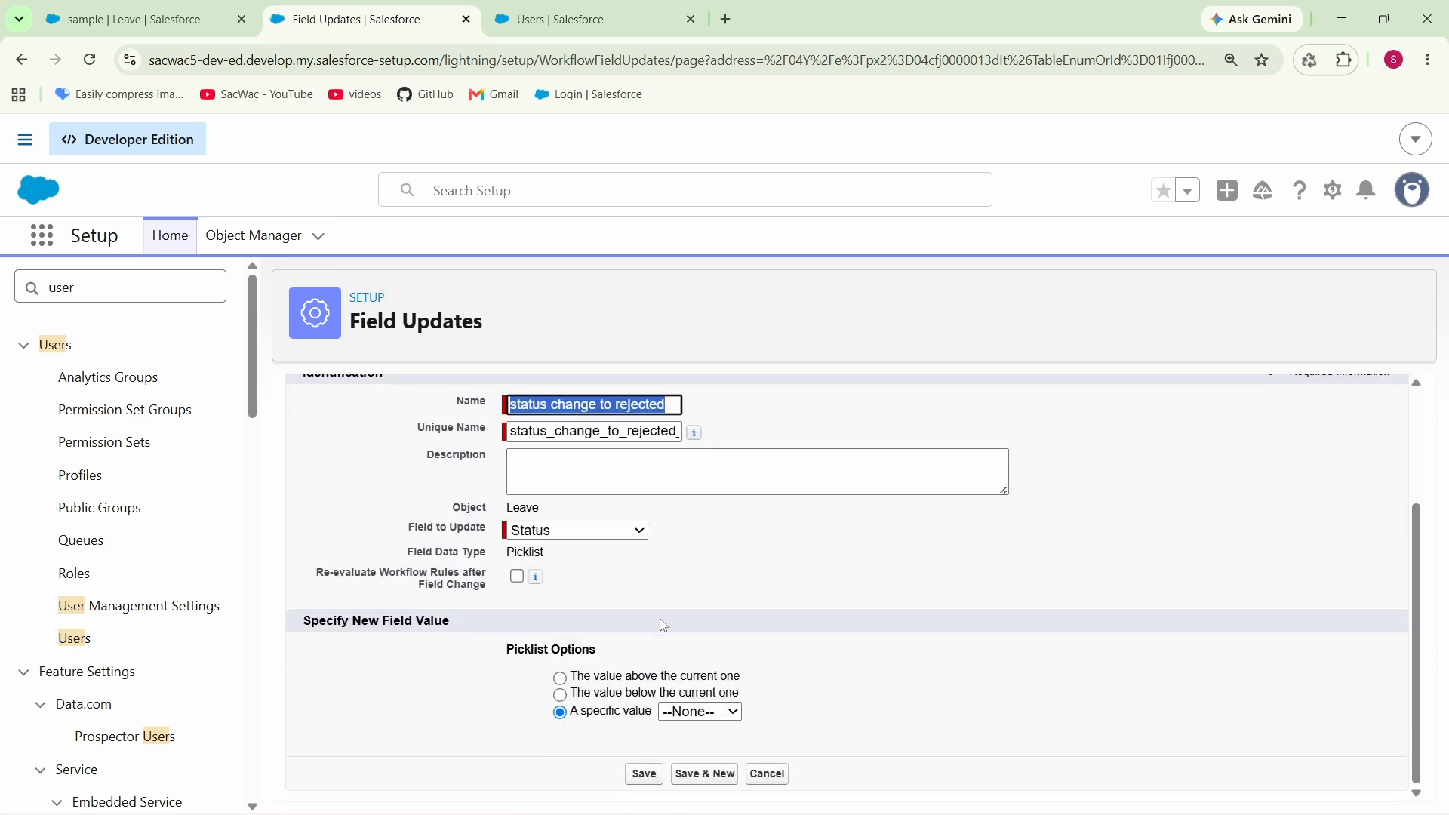
click(700, 712)
click(685, 691)
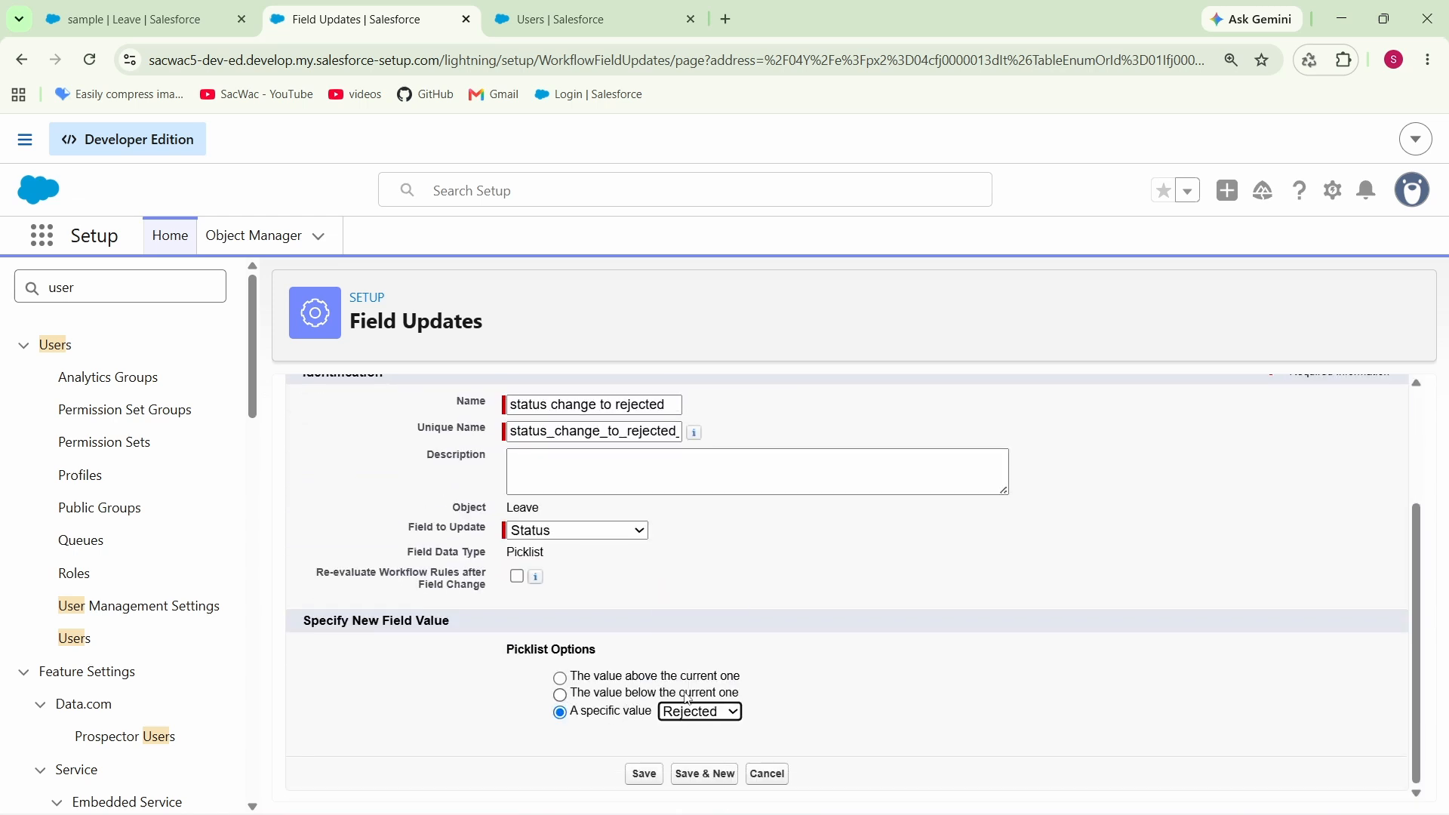
click(652, 778)
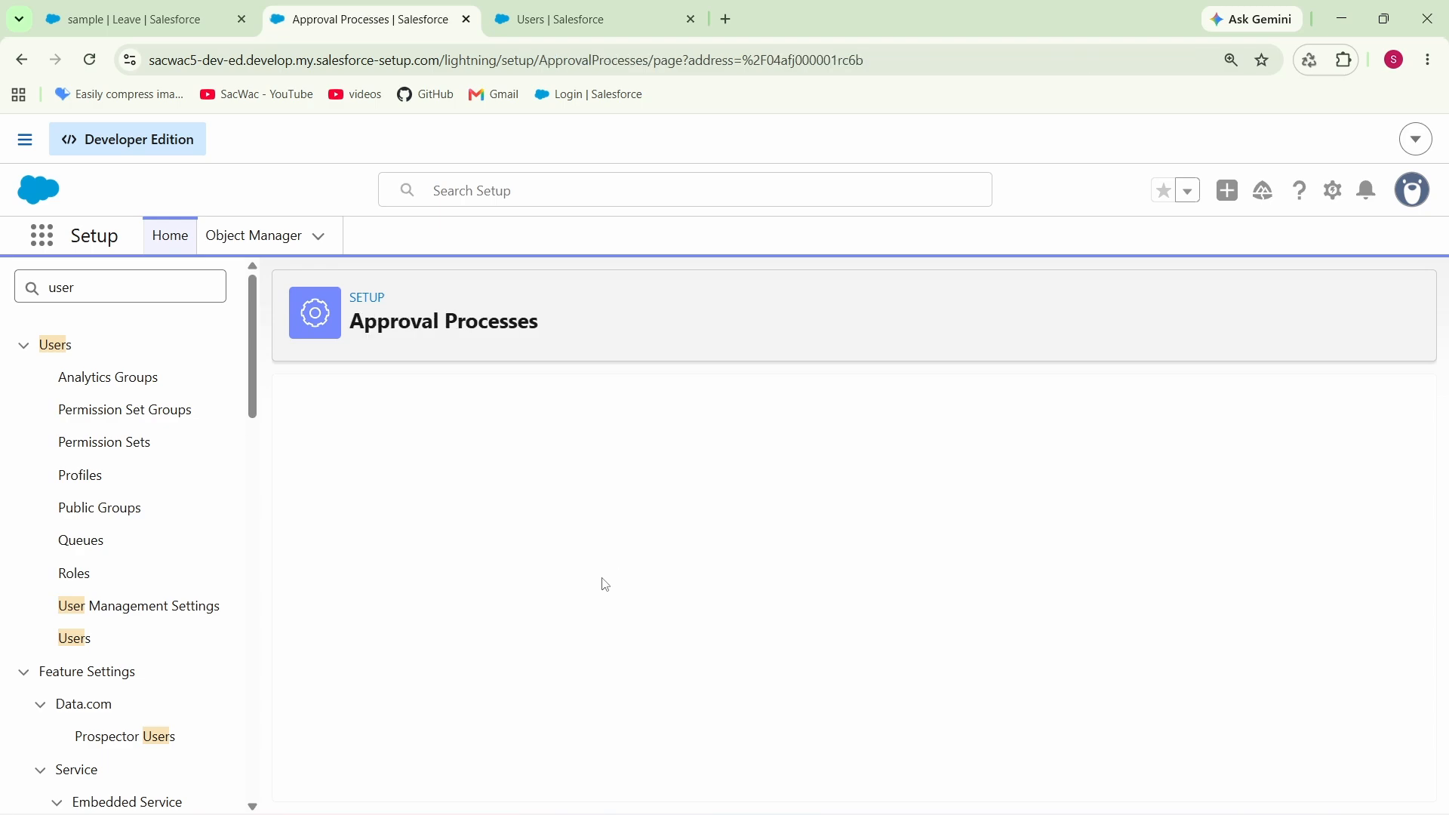
- Review the Leave Process's name, entry criteria and record editability, along with its approval, rejection and recall actions
scroll(603, 585, down, 5)
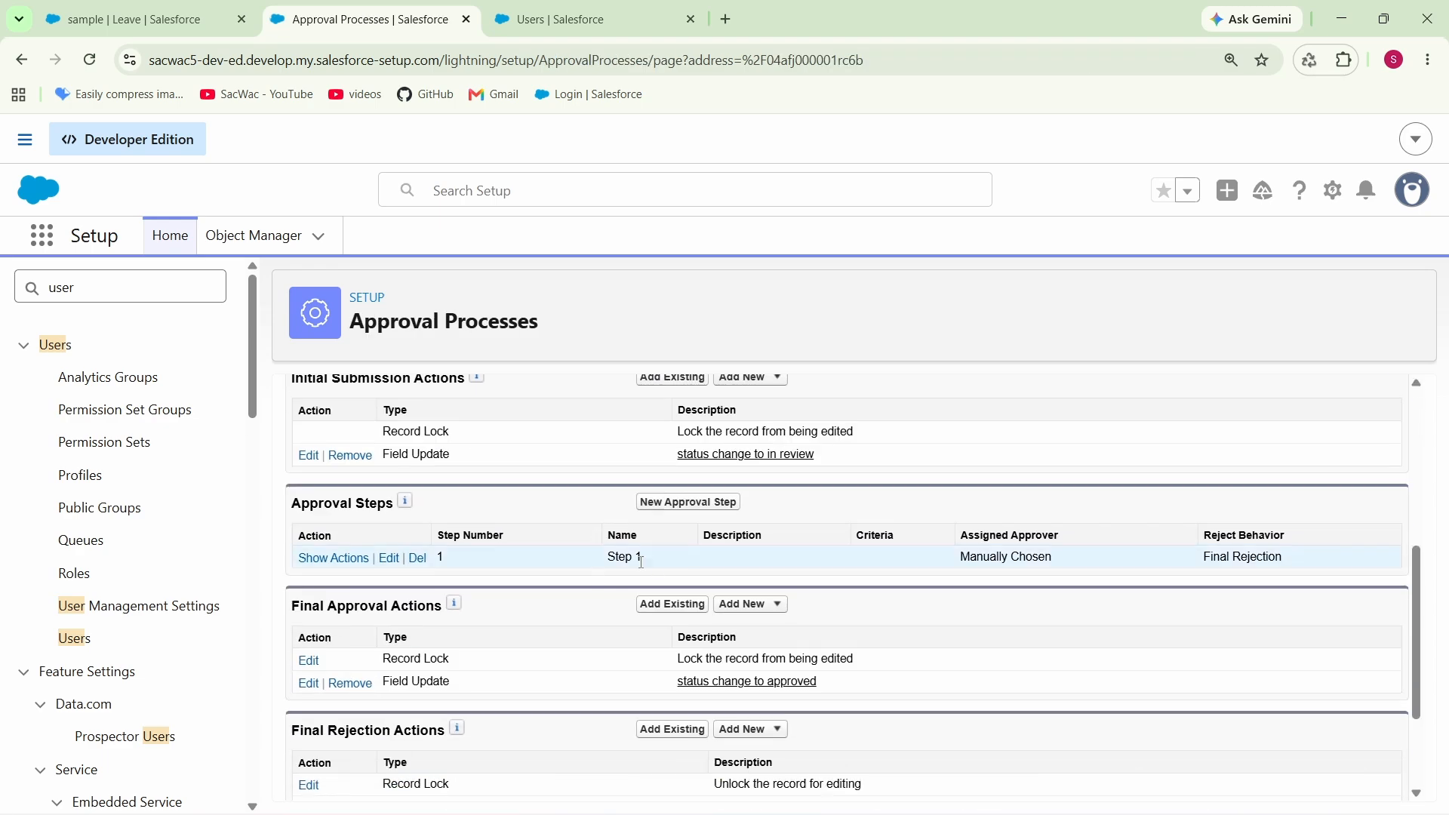
scroll(860, 615, up, 5)
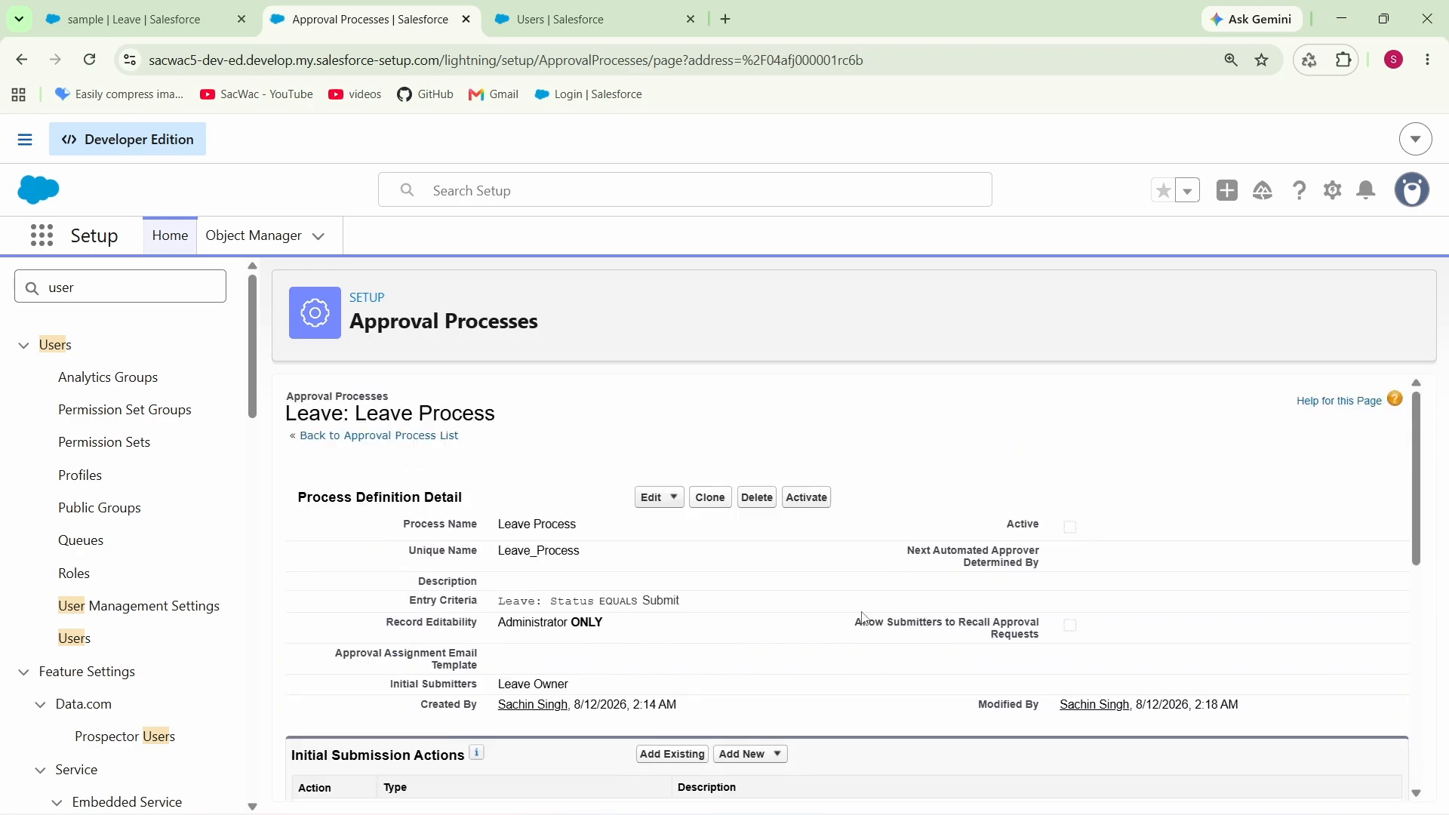
drag(498, 524, 589, 530)
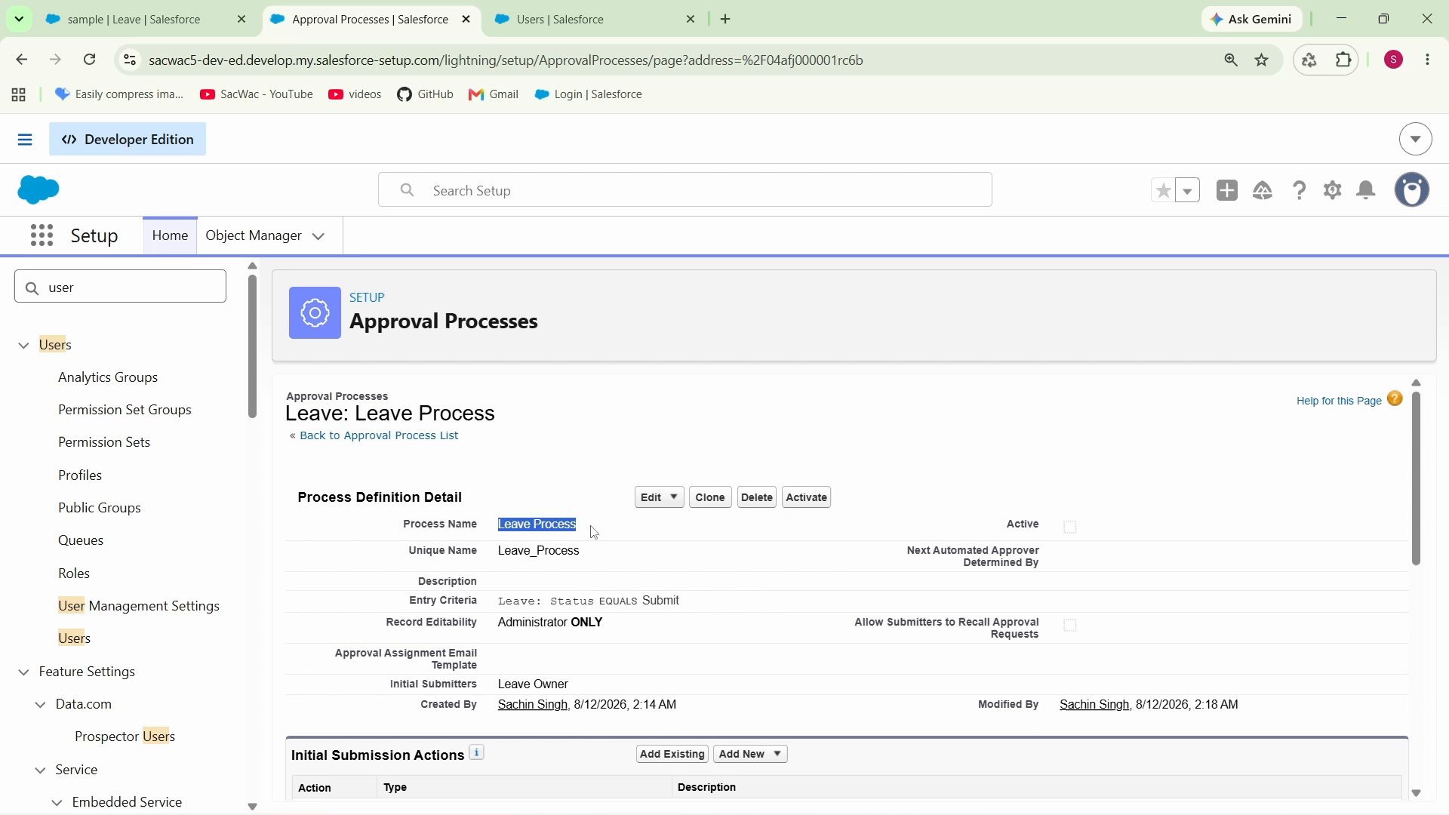
click(656, 545)
drag(496, 603, 752, 606)
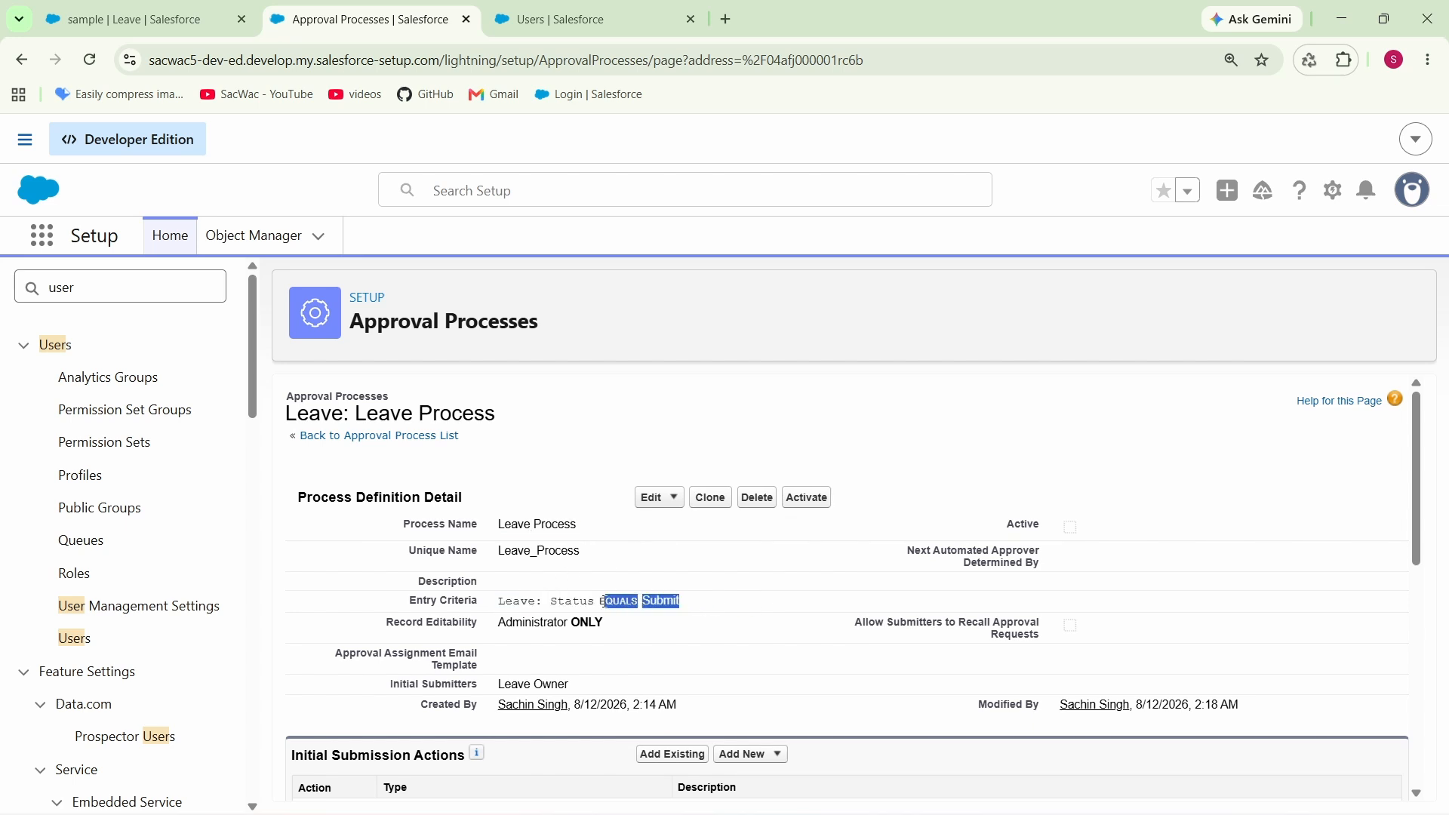
click(754, 608)
scroll(703, 630, down, 1)
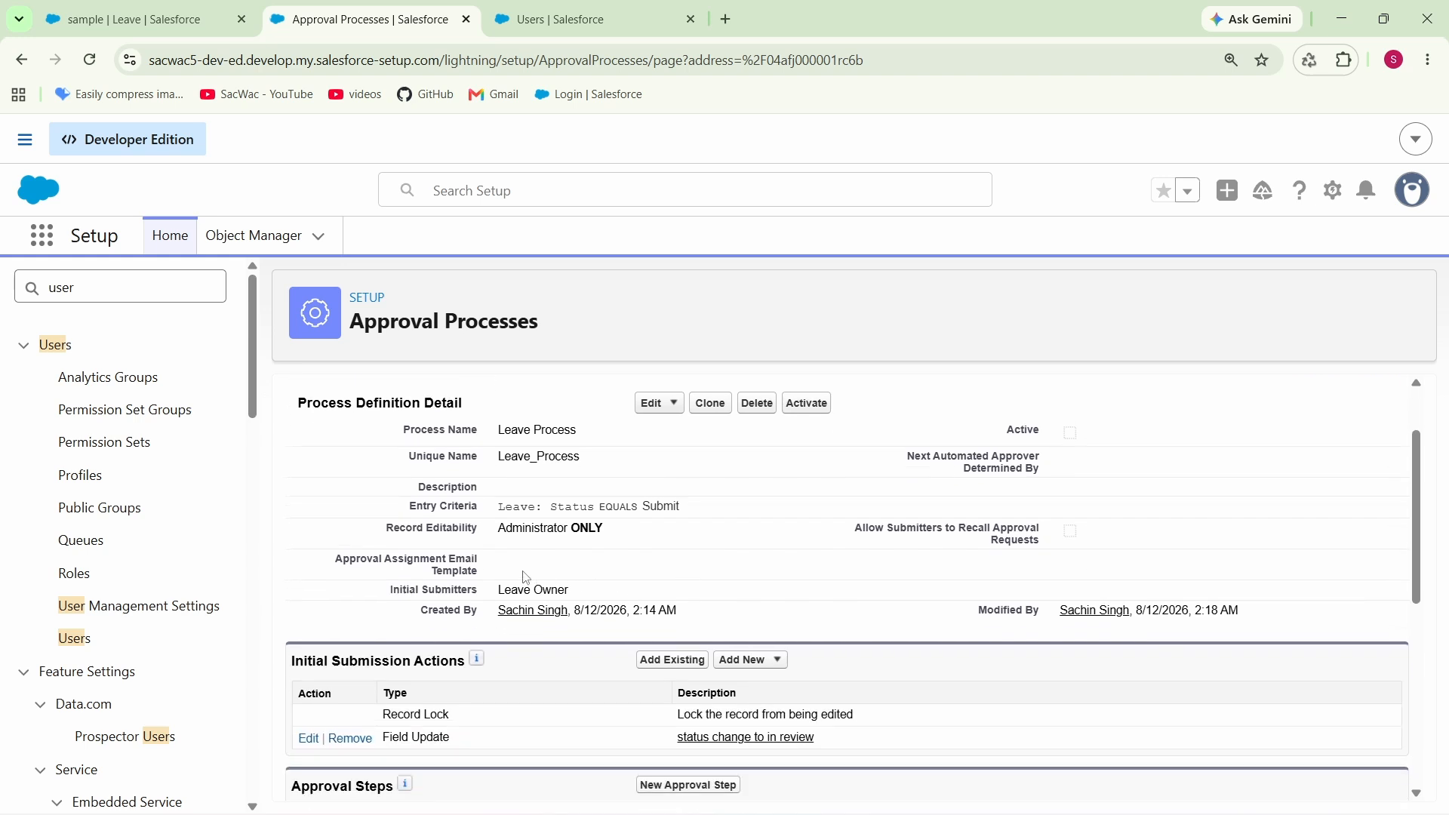
drag(499, 537, 595, 533)
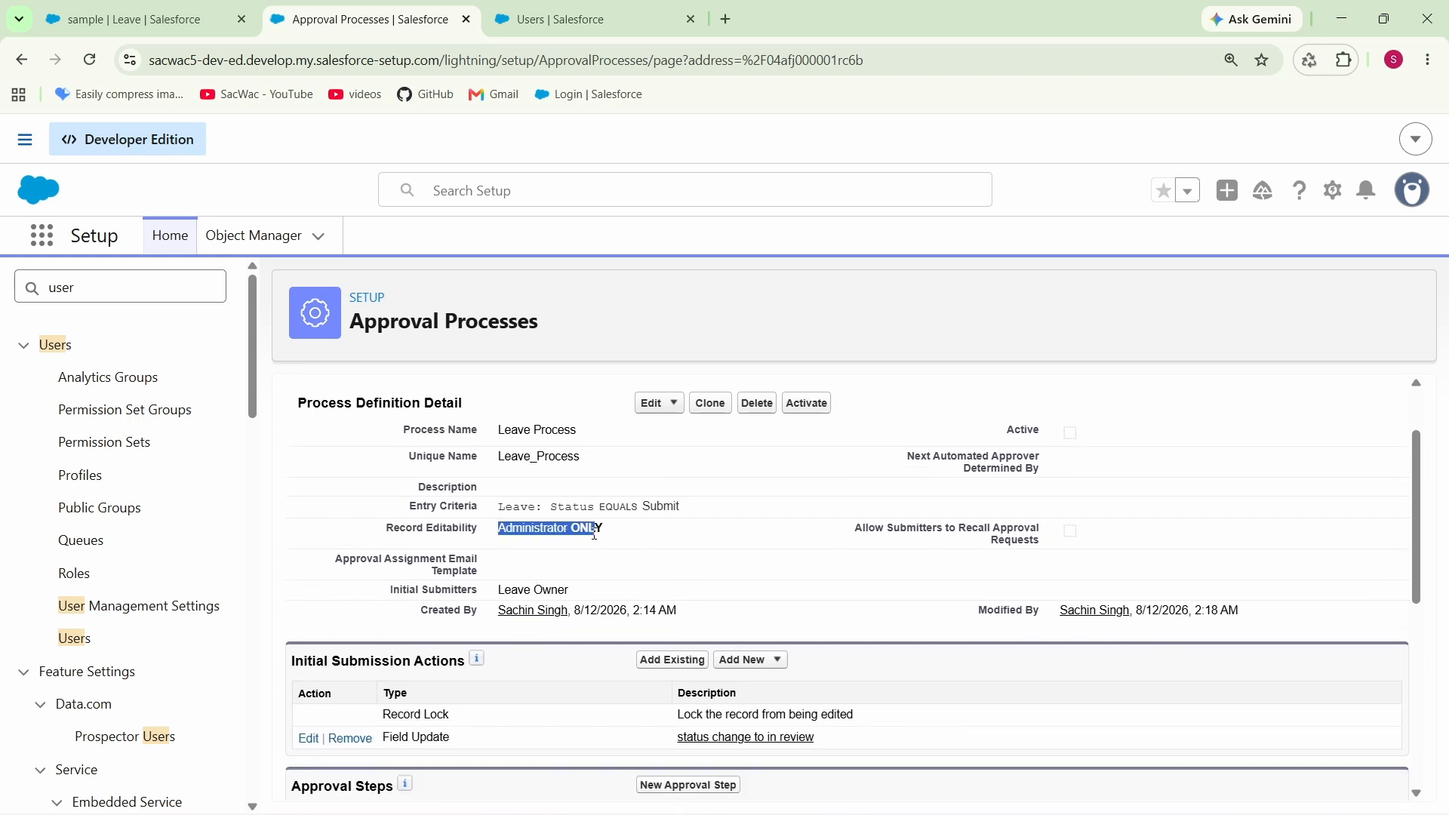
scroll(612, 540, down, 5)
drag(312, 573, 438, 572)
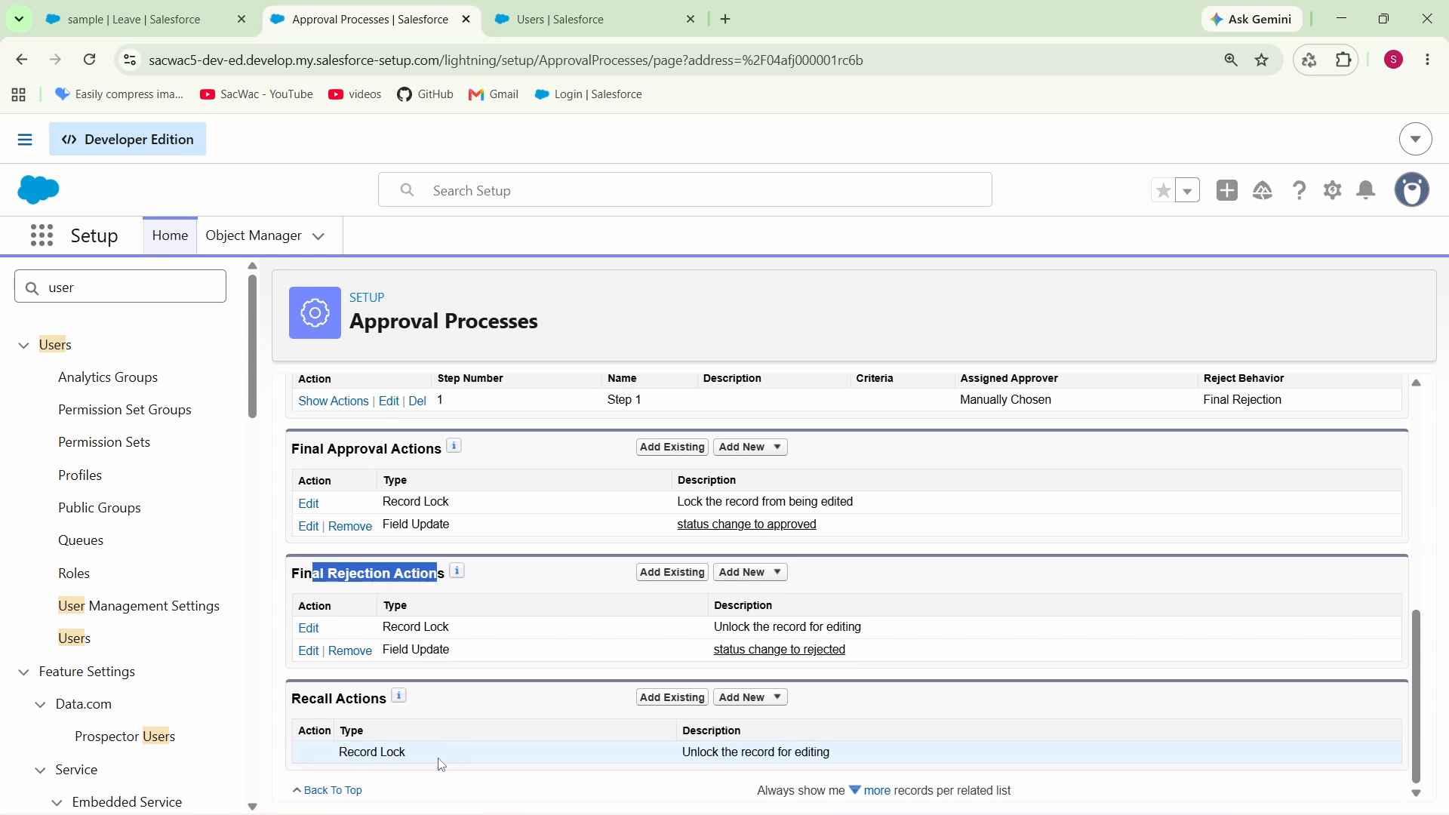
click(414, 722)
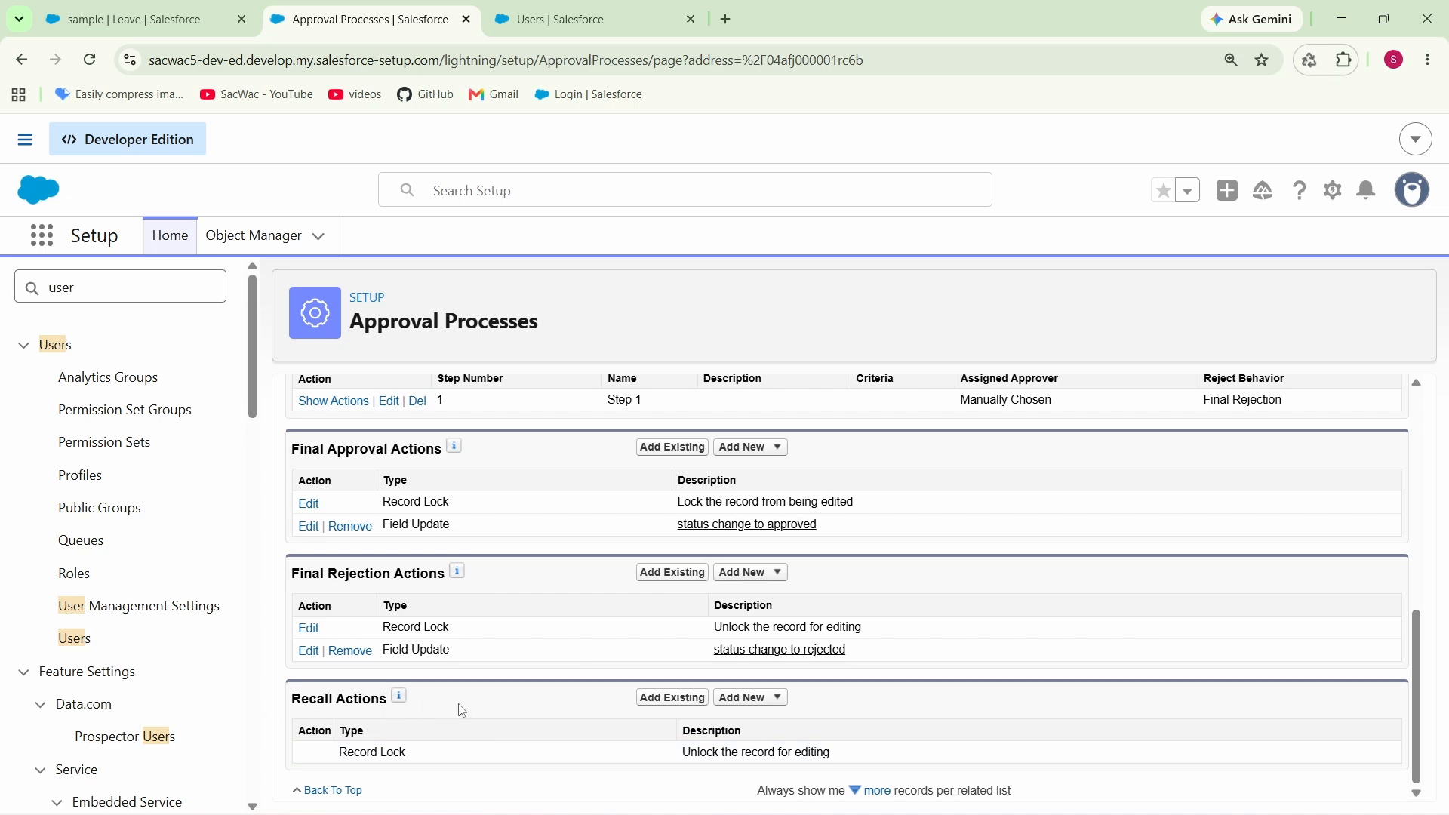
scroll(462, 710, up, 10)
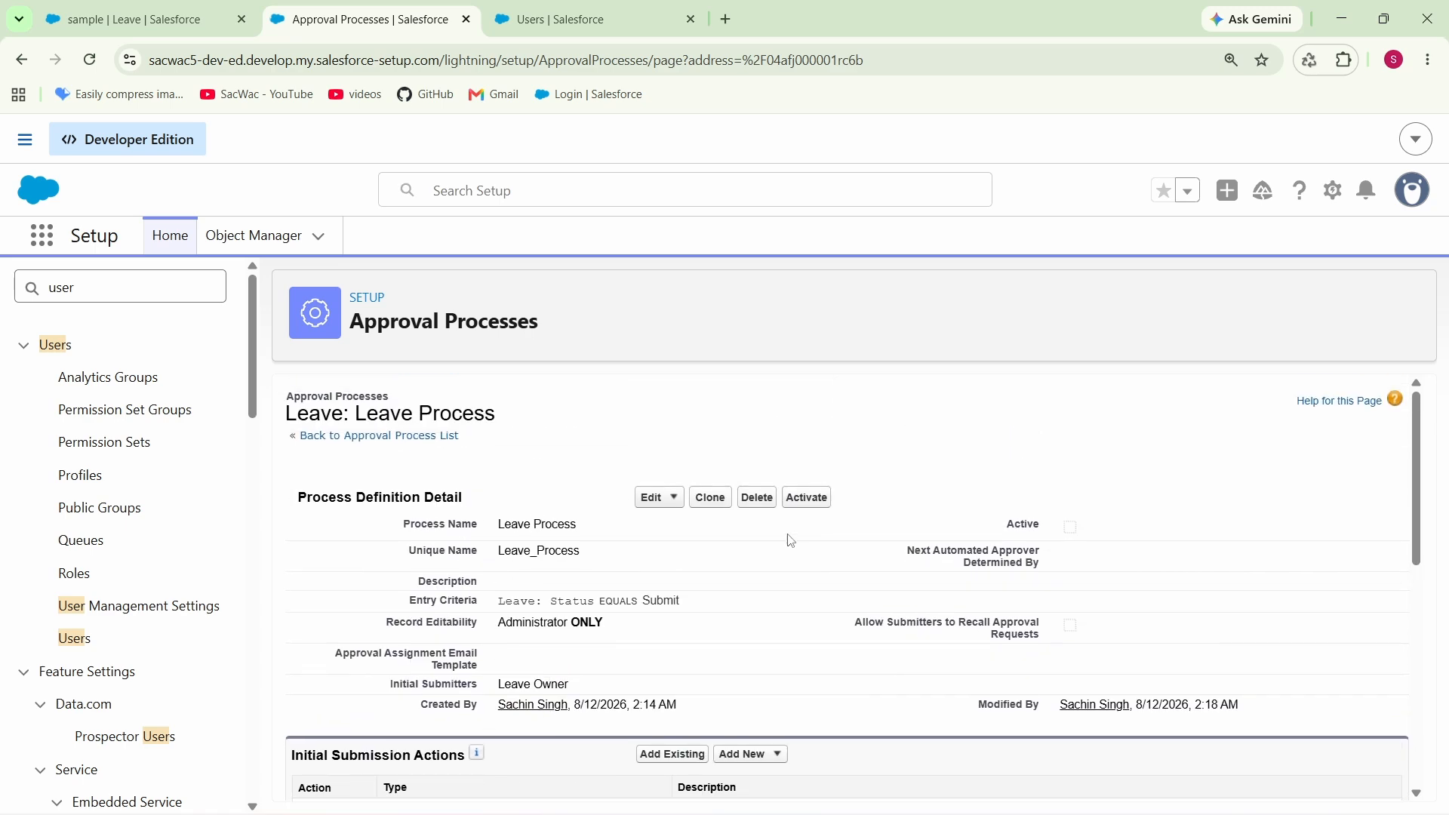
- Activate the Leave Process approval process and accept the confirmation
click(806, 498)
click(804, 217)
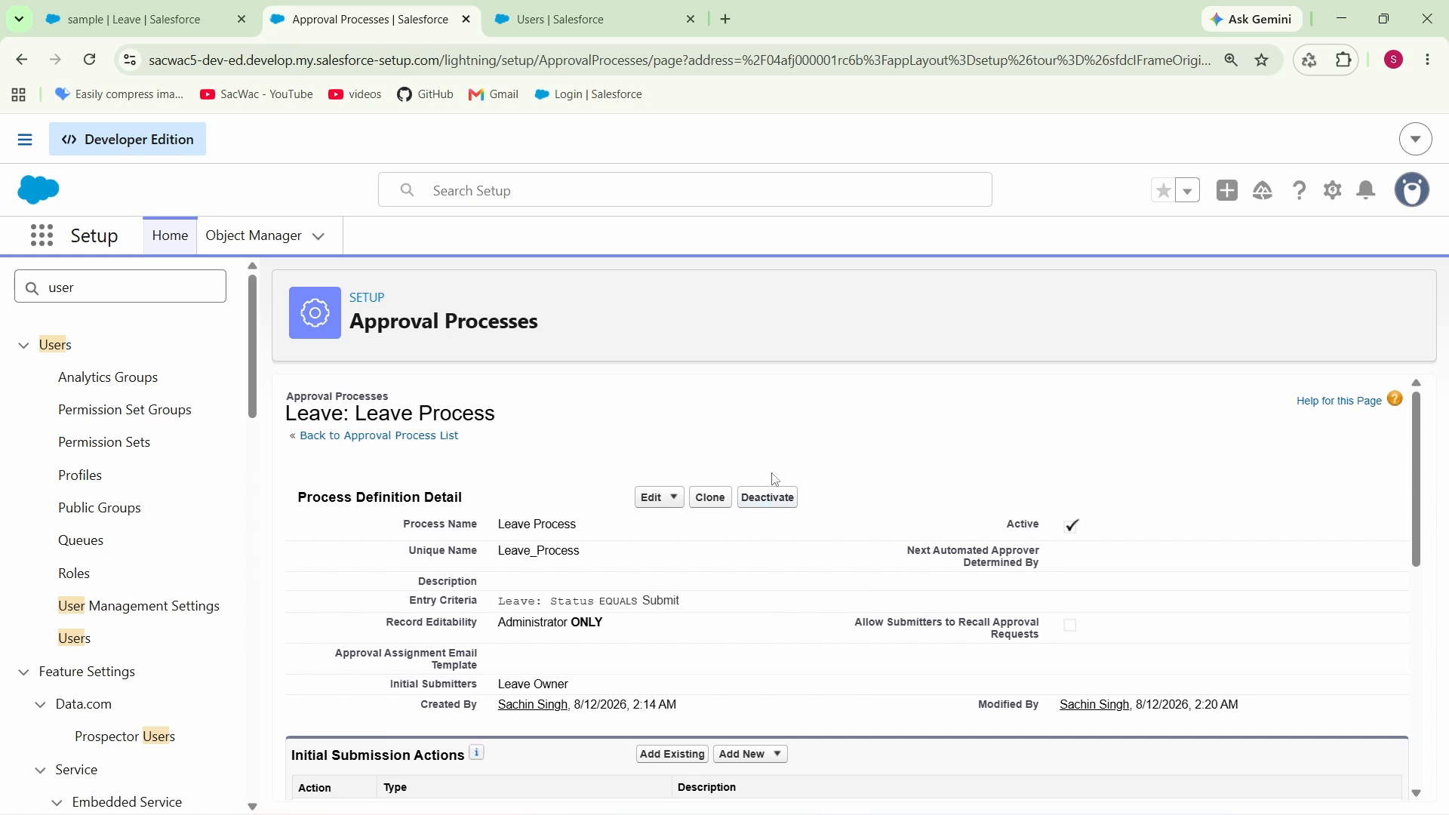
- Create a Leave record named "My Leave Request" from 8/13/2026 to 8/14/2026 with reason Sick and Status Submit, and save it
click(151, 19)
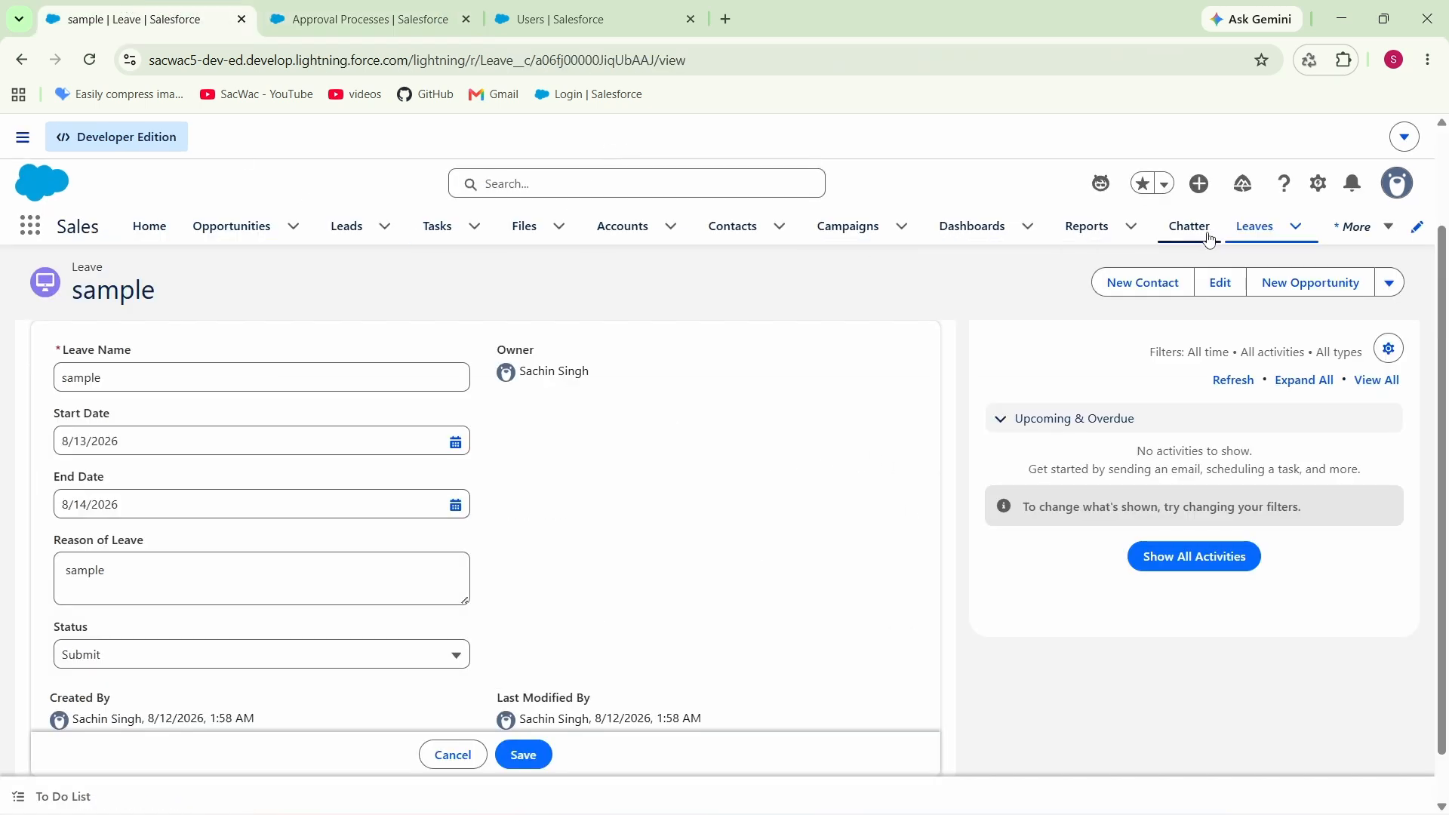
click(1249, 229)
click(90, 59)
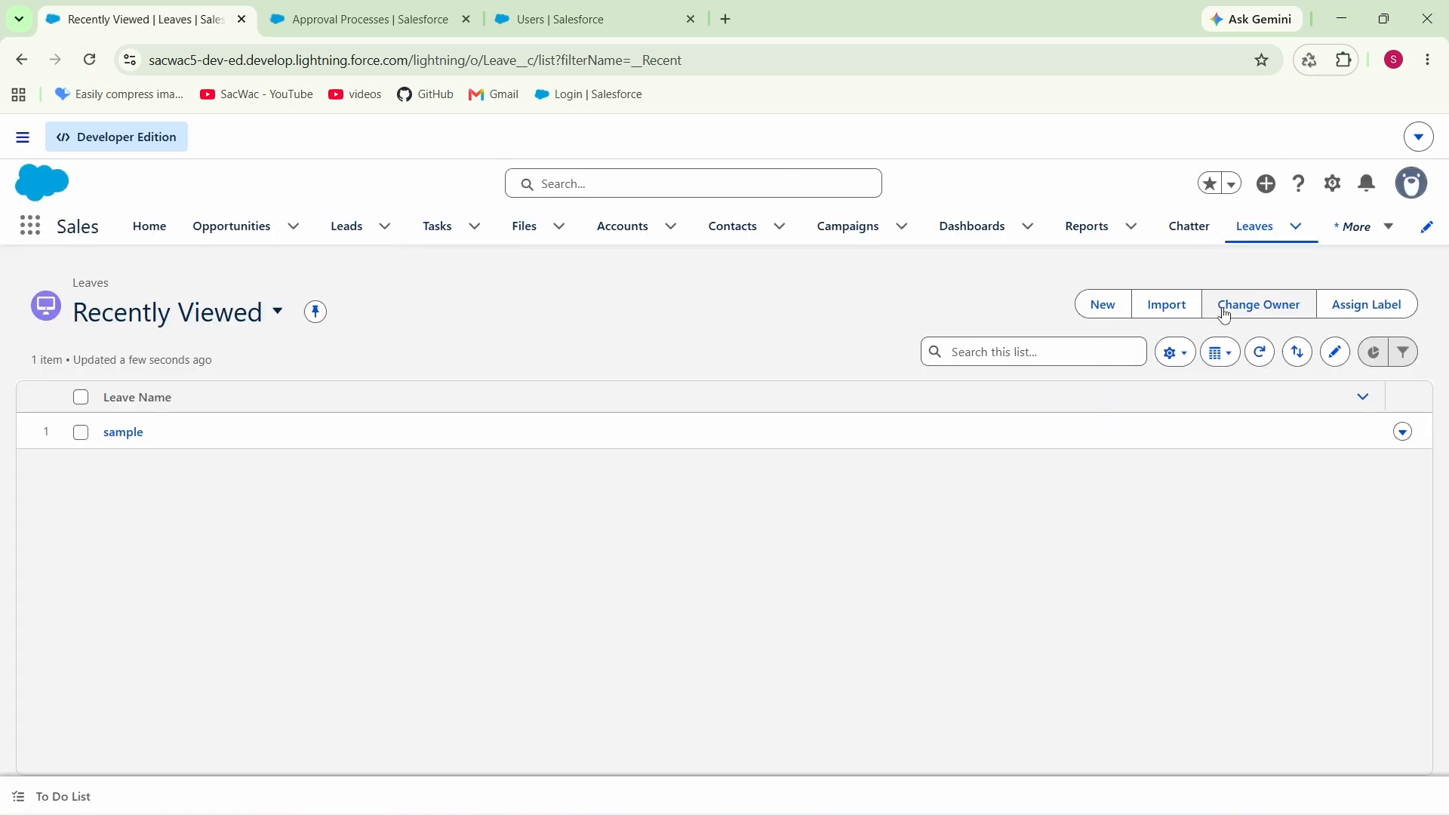
click(1103, 307)
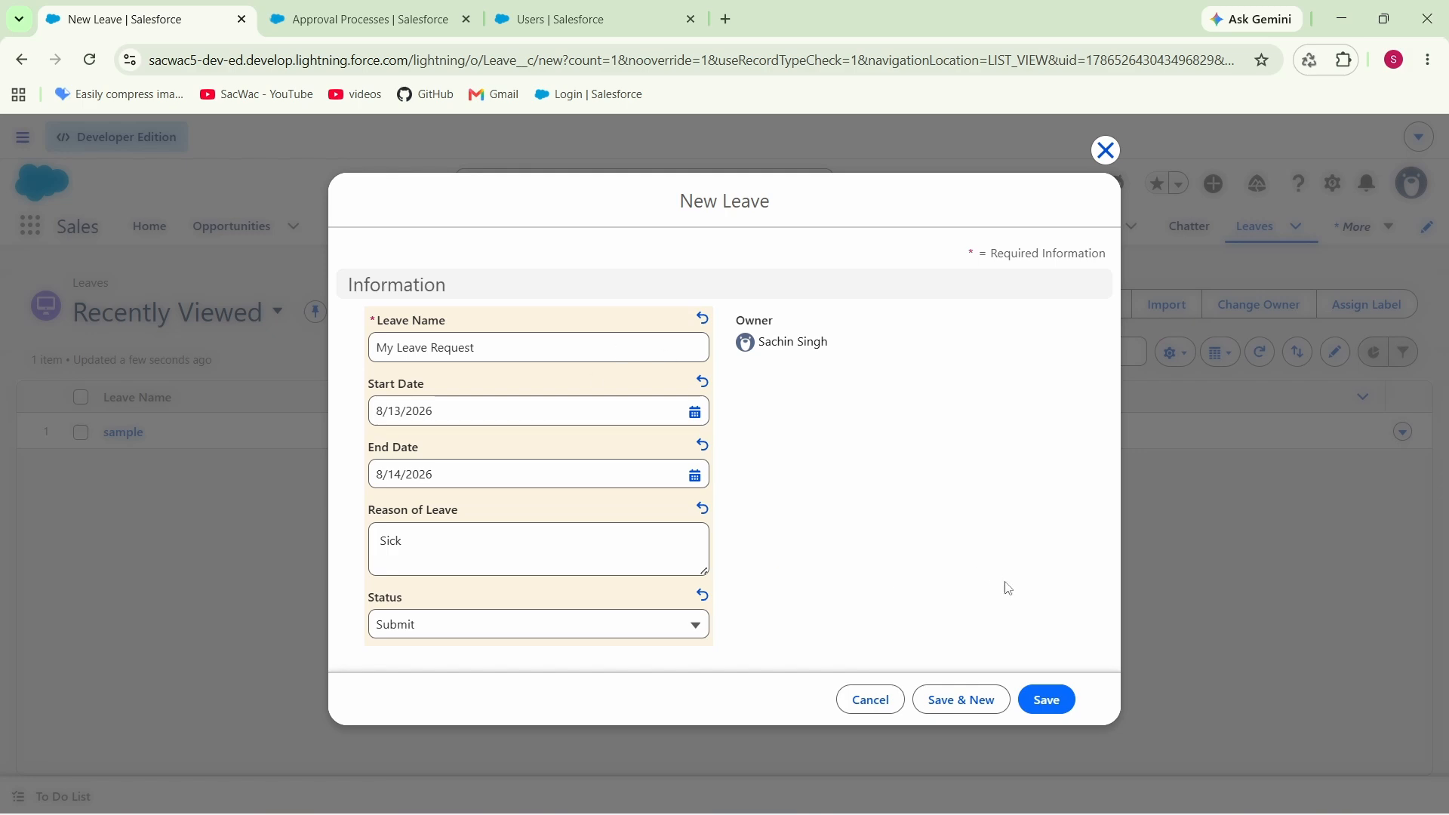
click(1046, 700)
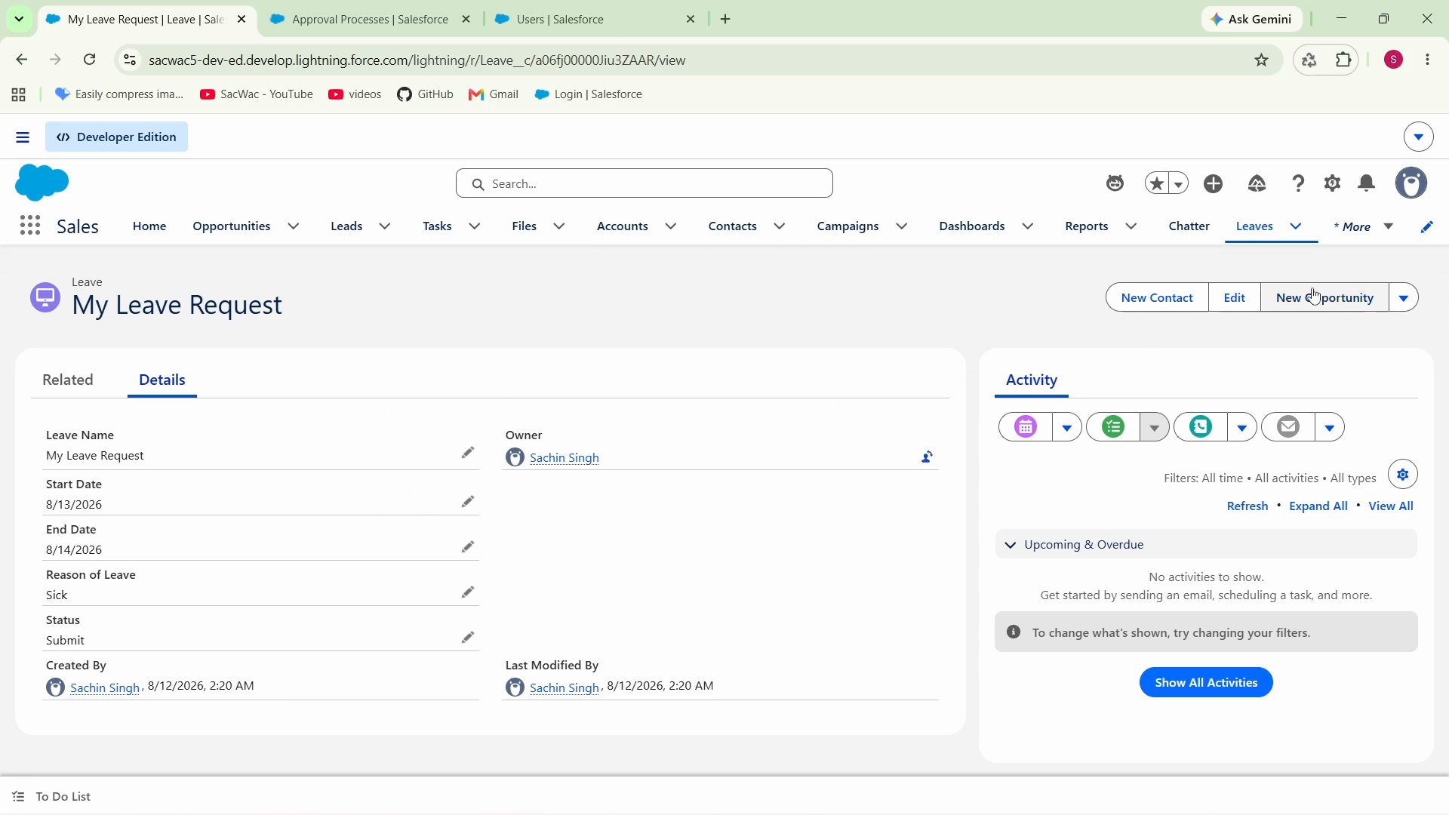
- Submit My Leave Request for approval with the comment "please approve", choosing the record owner as the next approver
click(1404, 298)
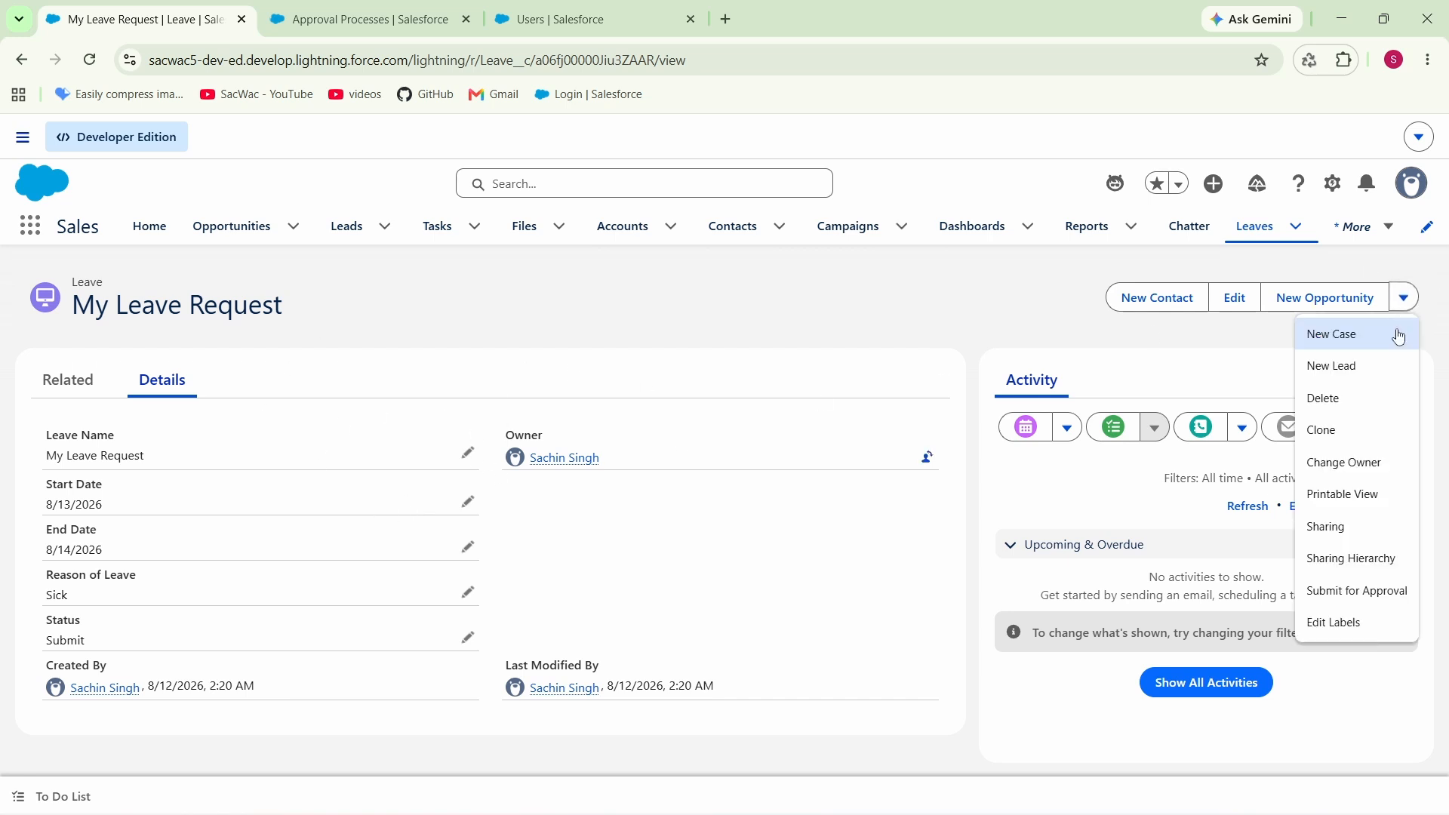
click(1353, 600)
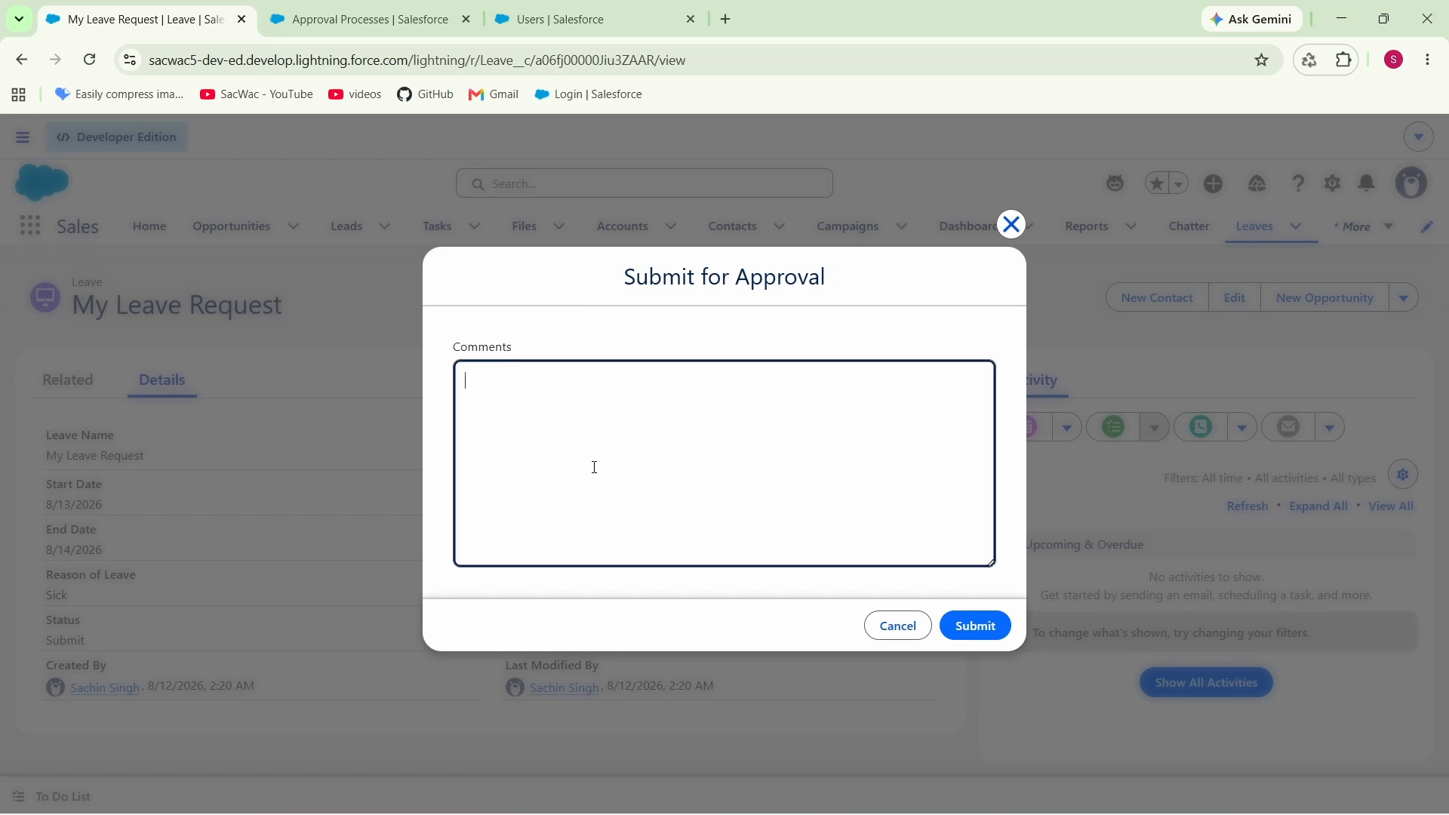
text(please approve)
click(973, 624)
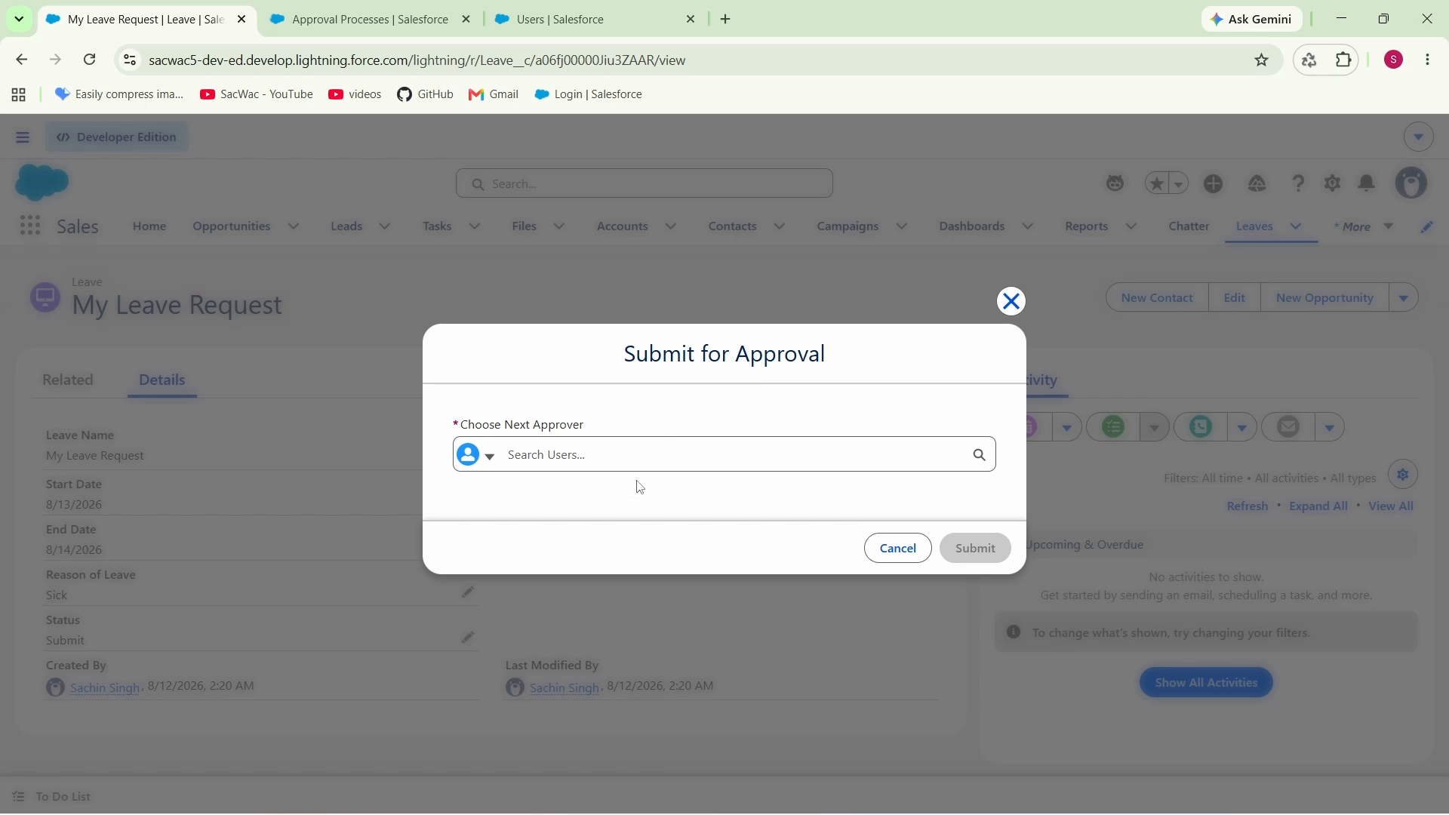
click(571, 456)
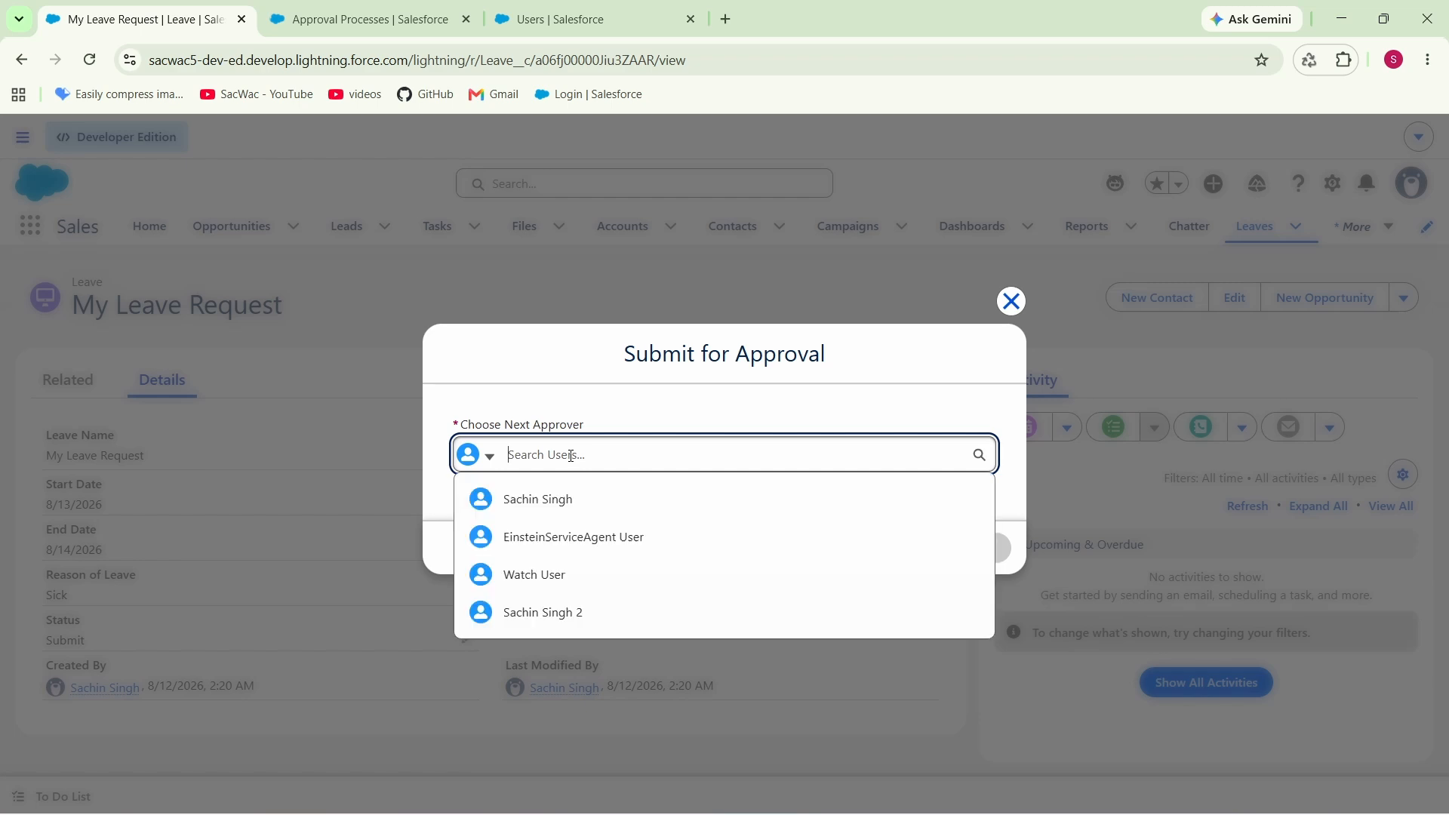
click(566, 499)
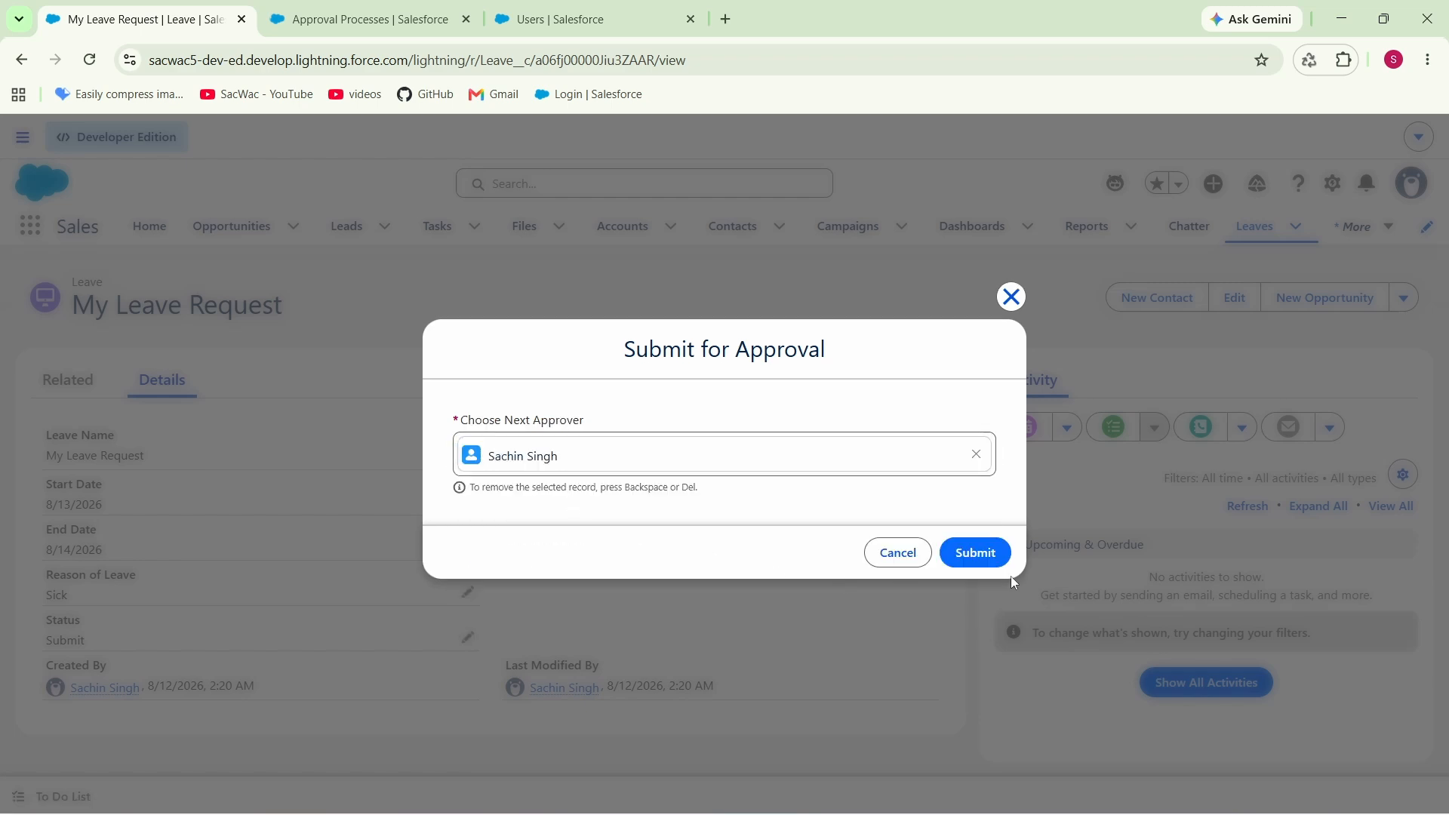
click(977, 551)
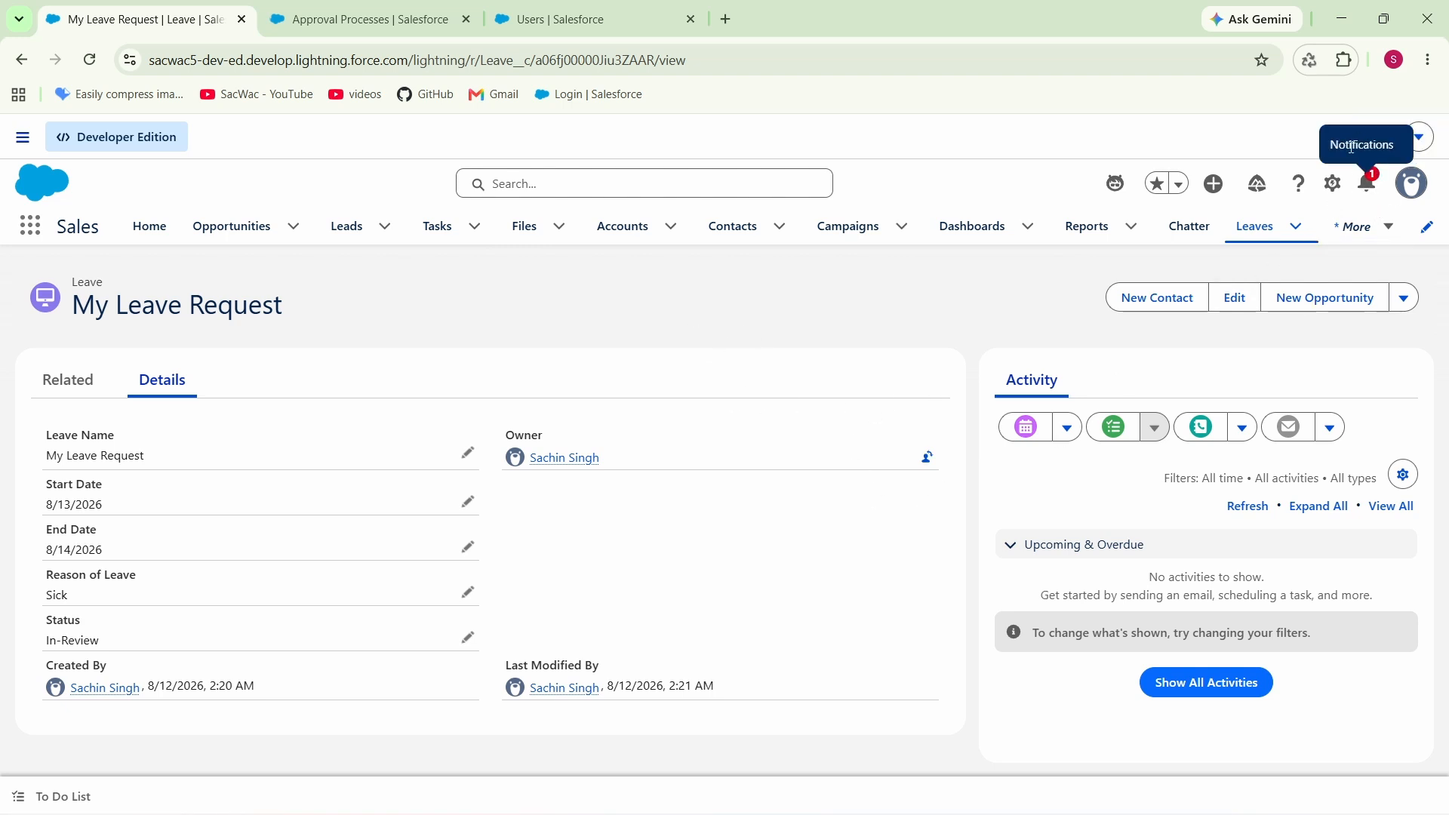
- Open the pending approval request for My Leave Request from its notification
click(1368, 184)
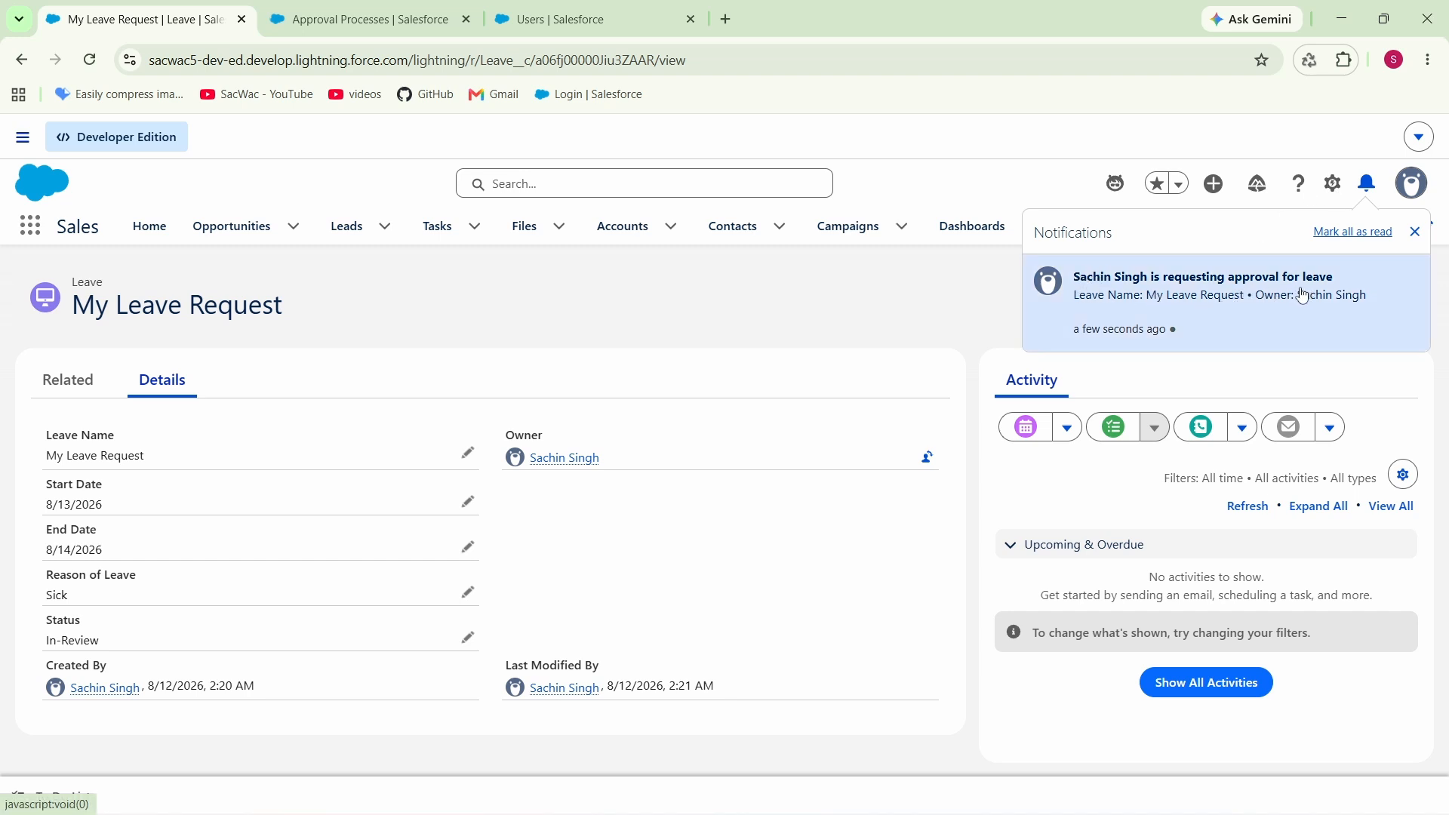
click(1176, 300)
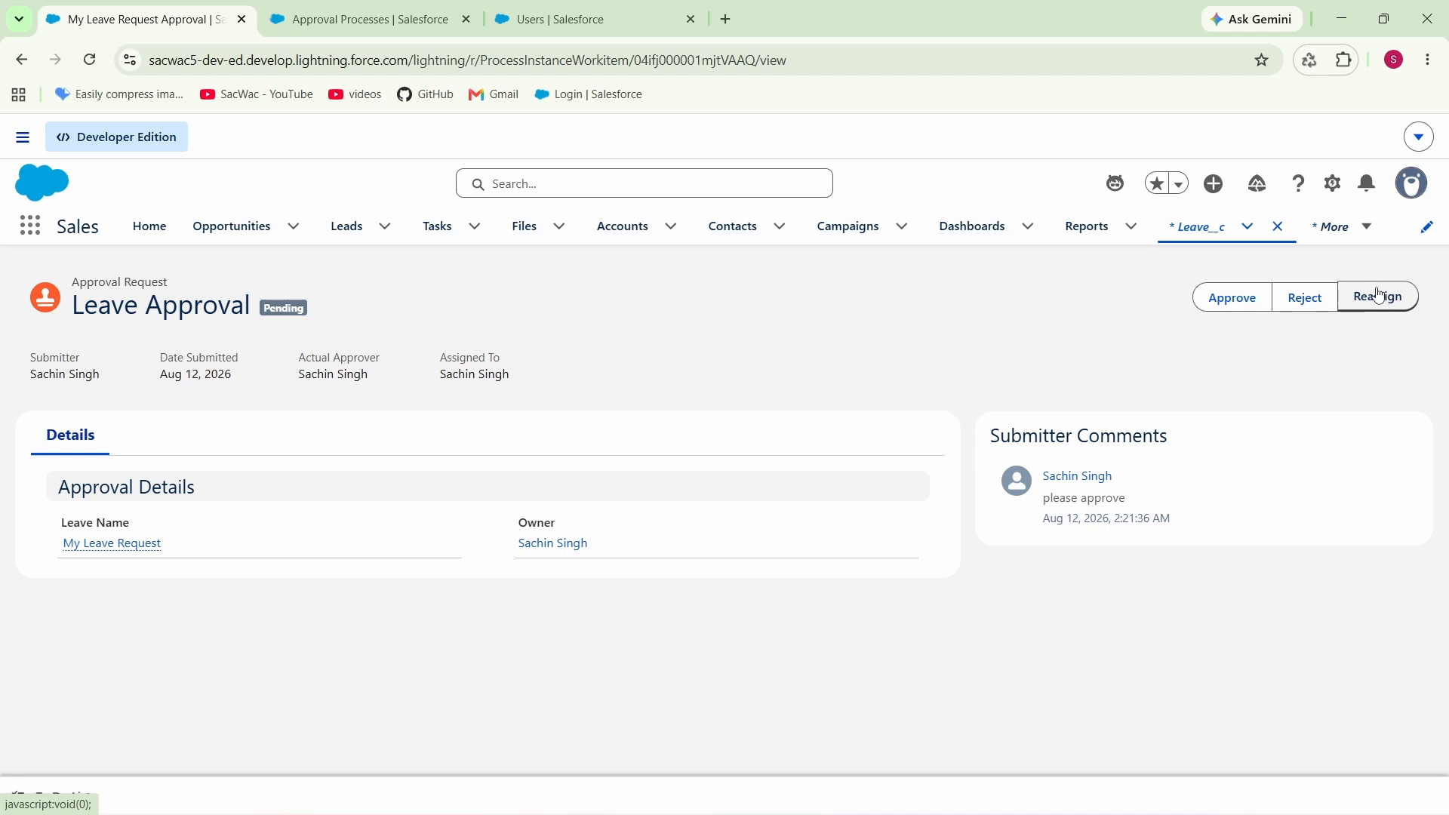
click(1233, 305)
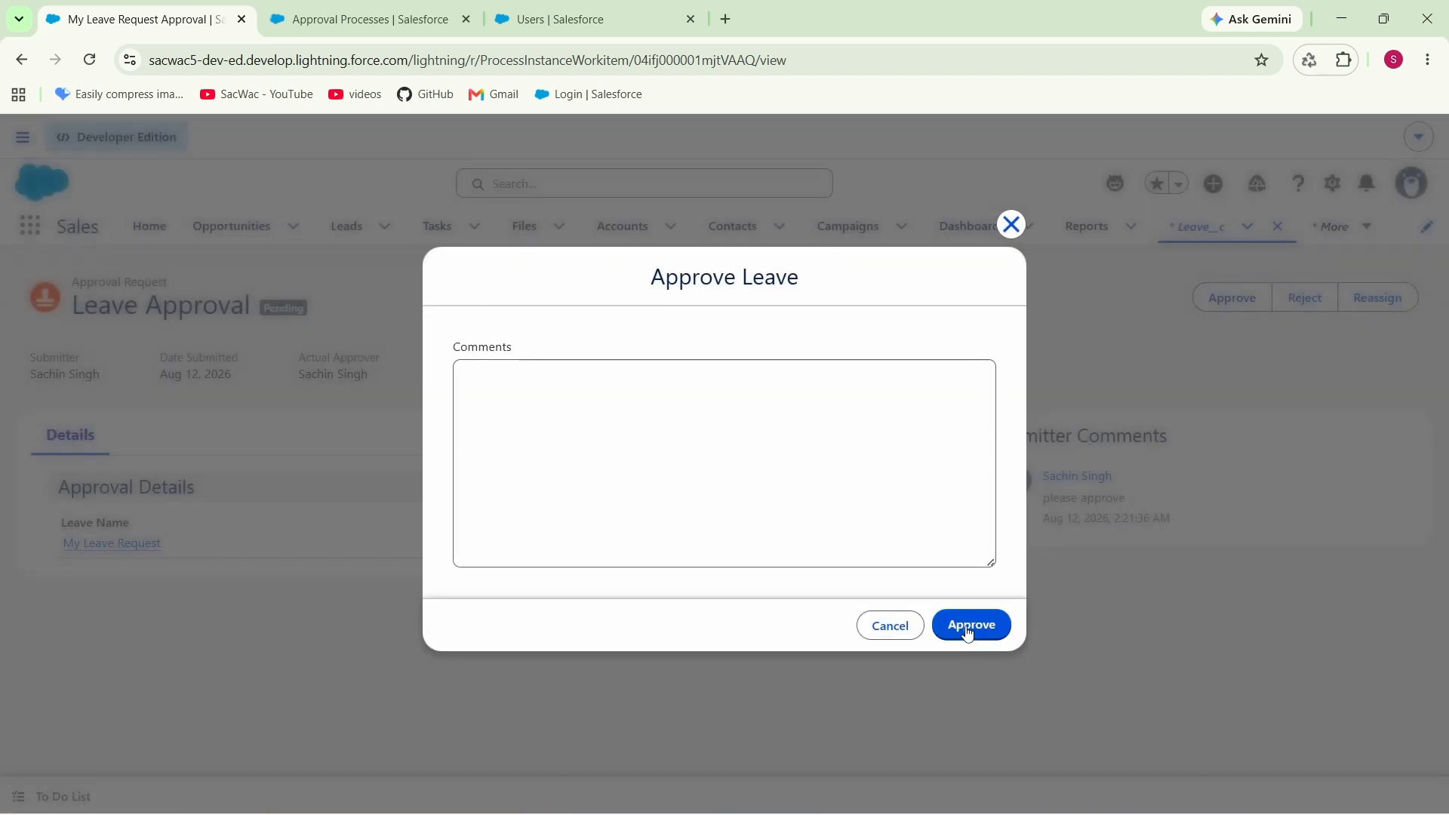
click(1015, 228)
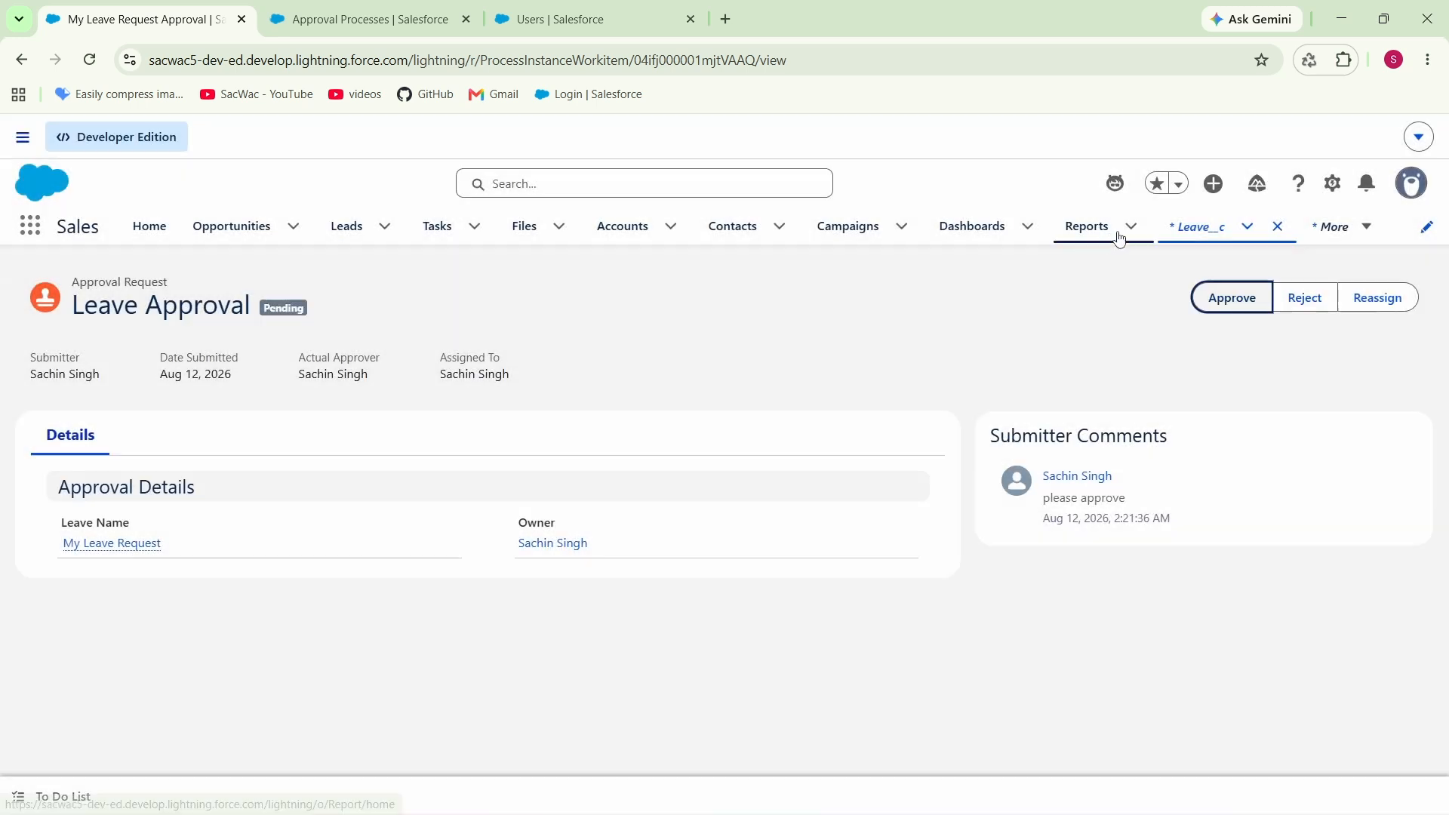
- Open the Leaves list in a separate browser tab and view the My Leave Request record's Status
click(1200, 235)
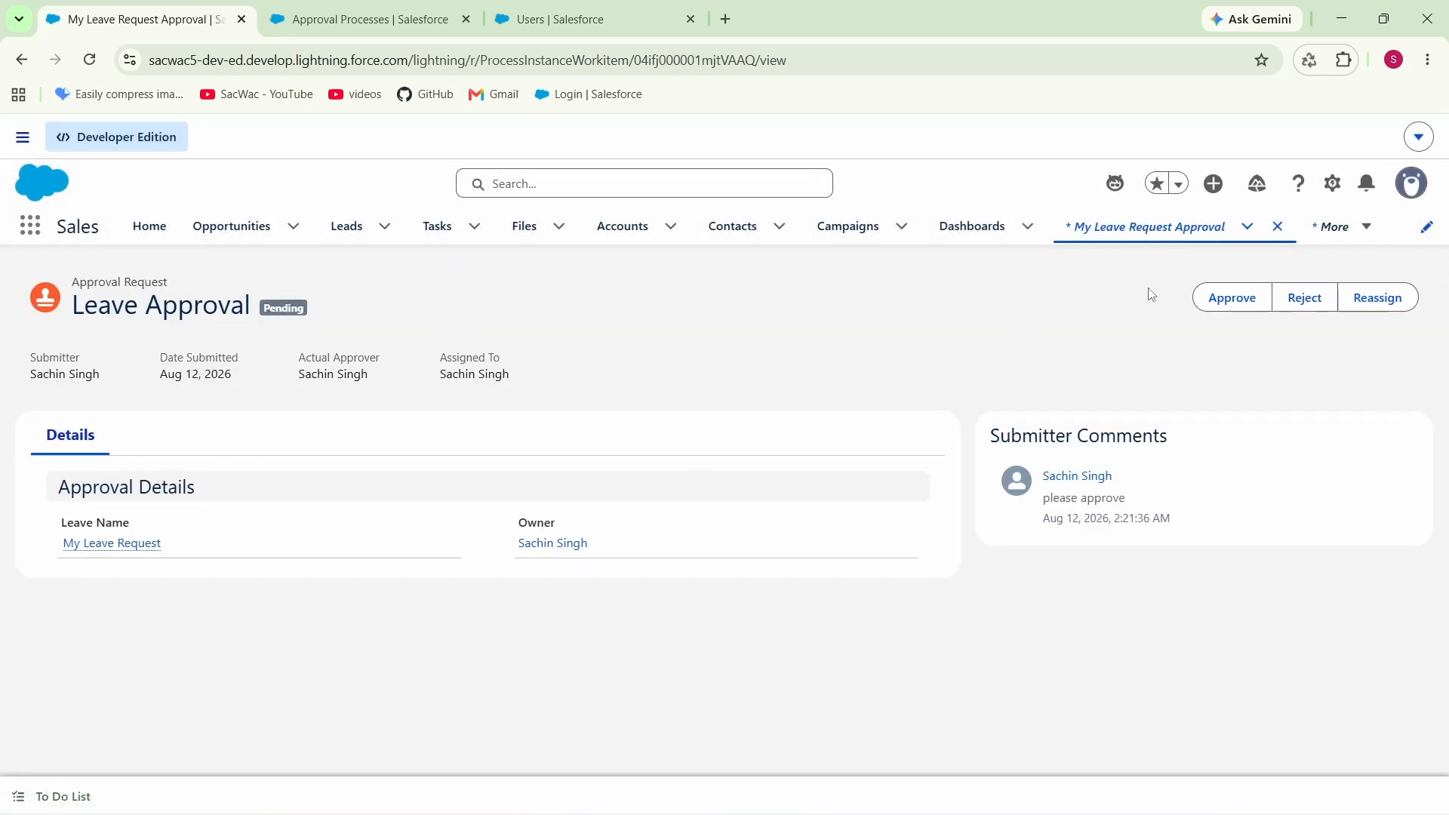
click(1330, 228)
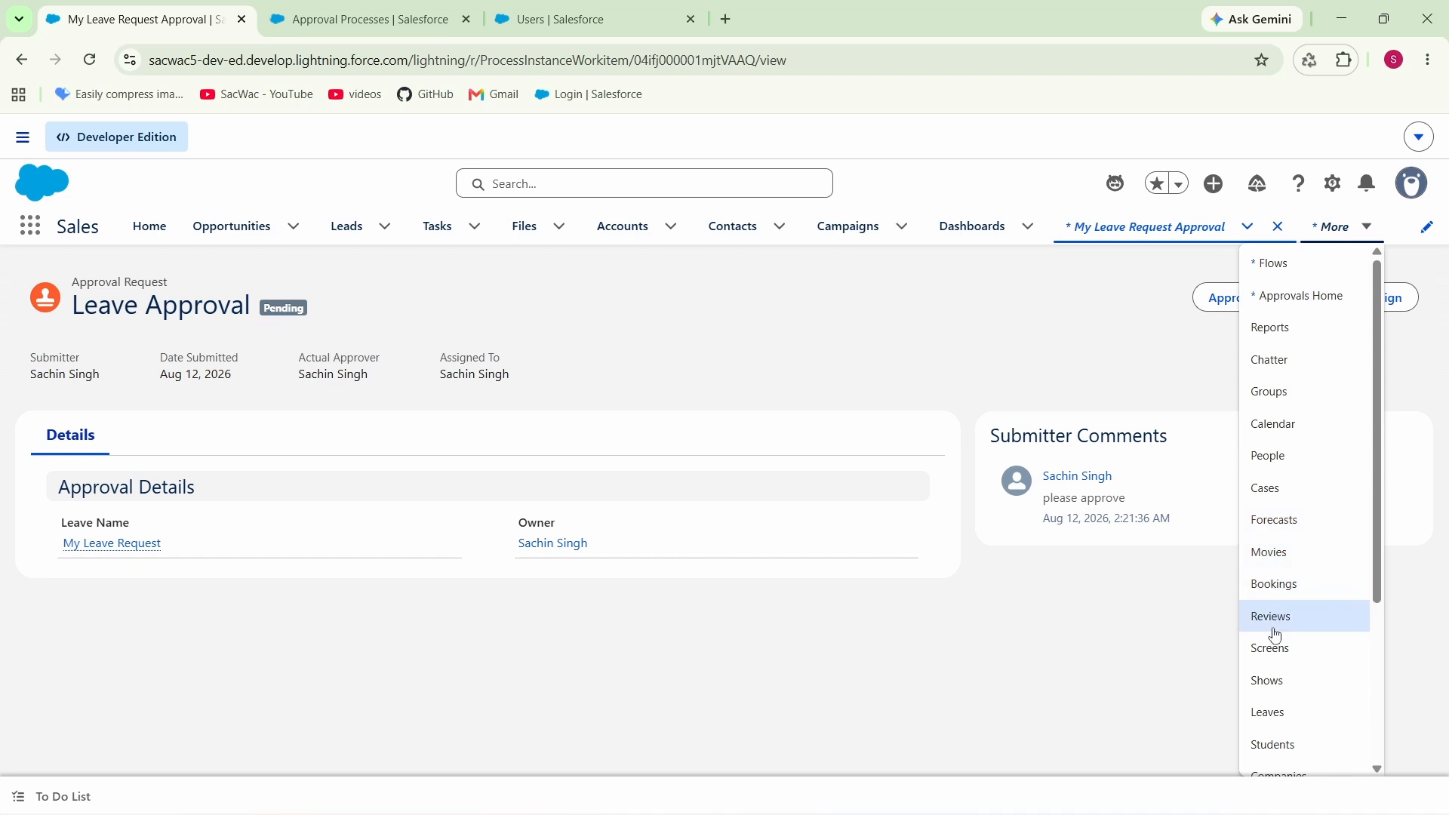
right_click(1270, 713)
click(1090, 445)
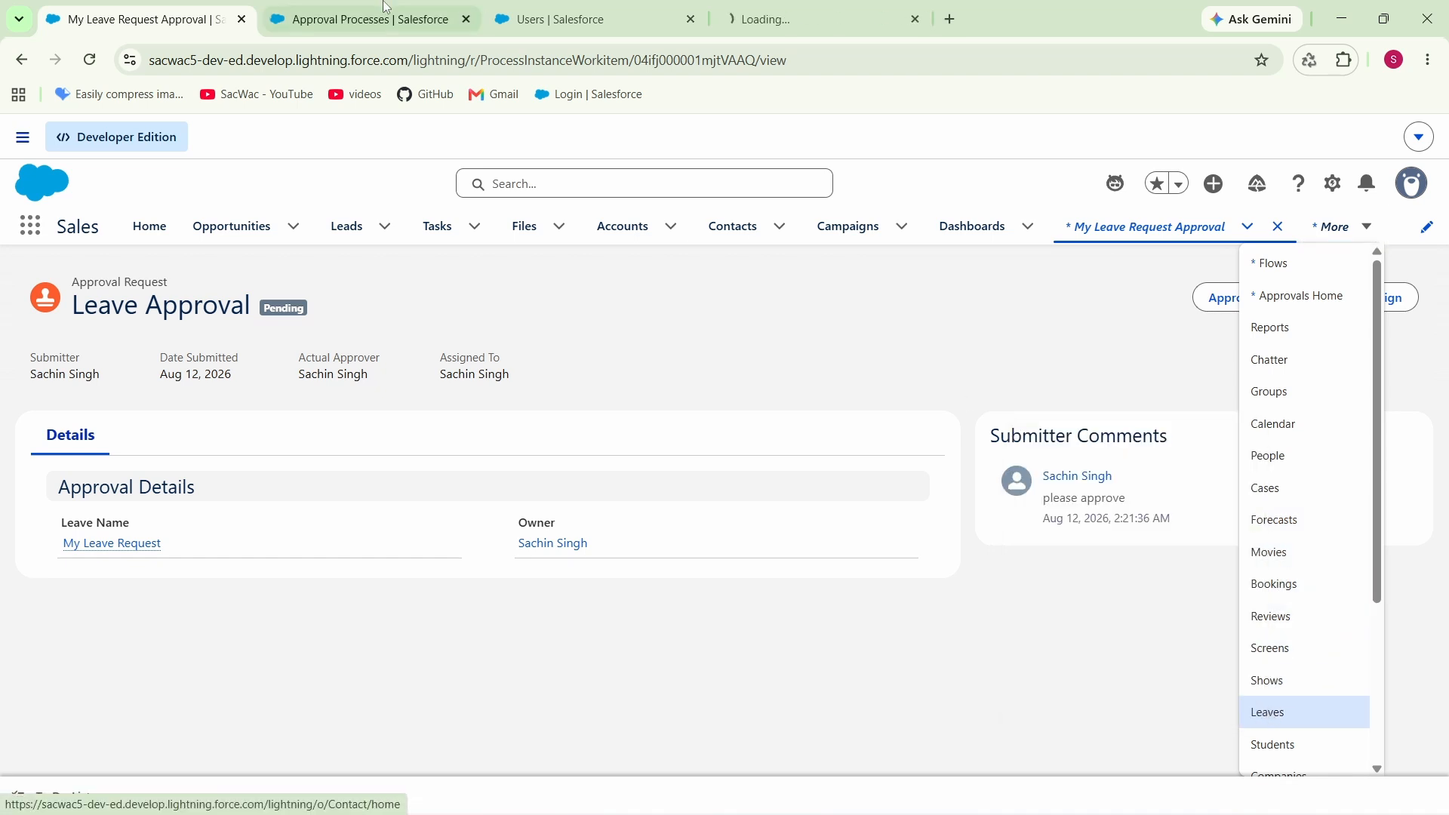
click(793, 19)
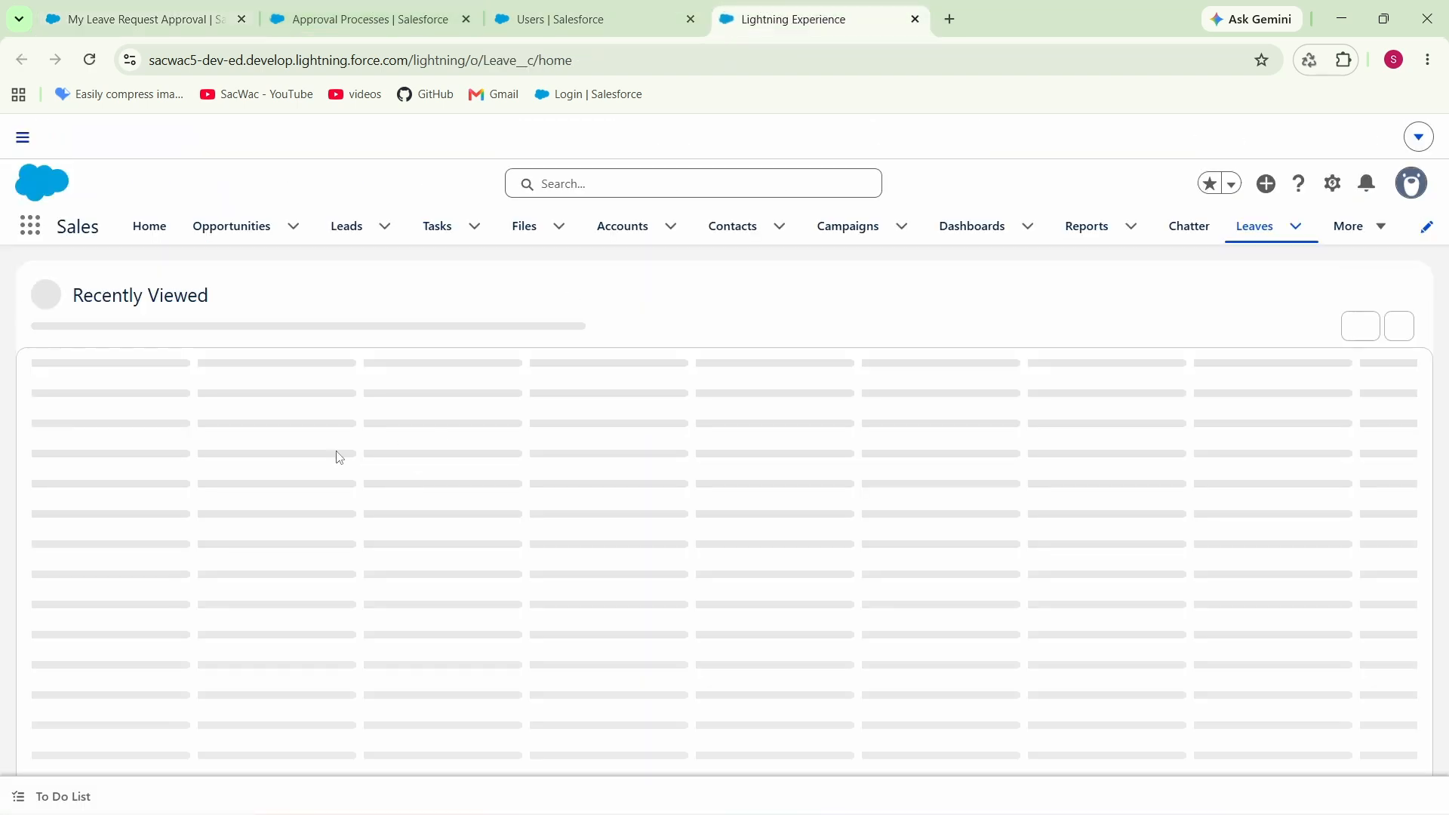
click(160, 433)
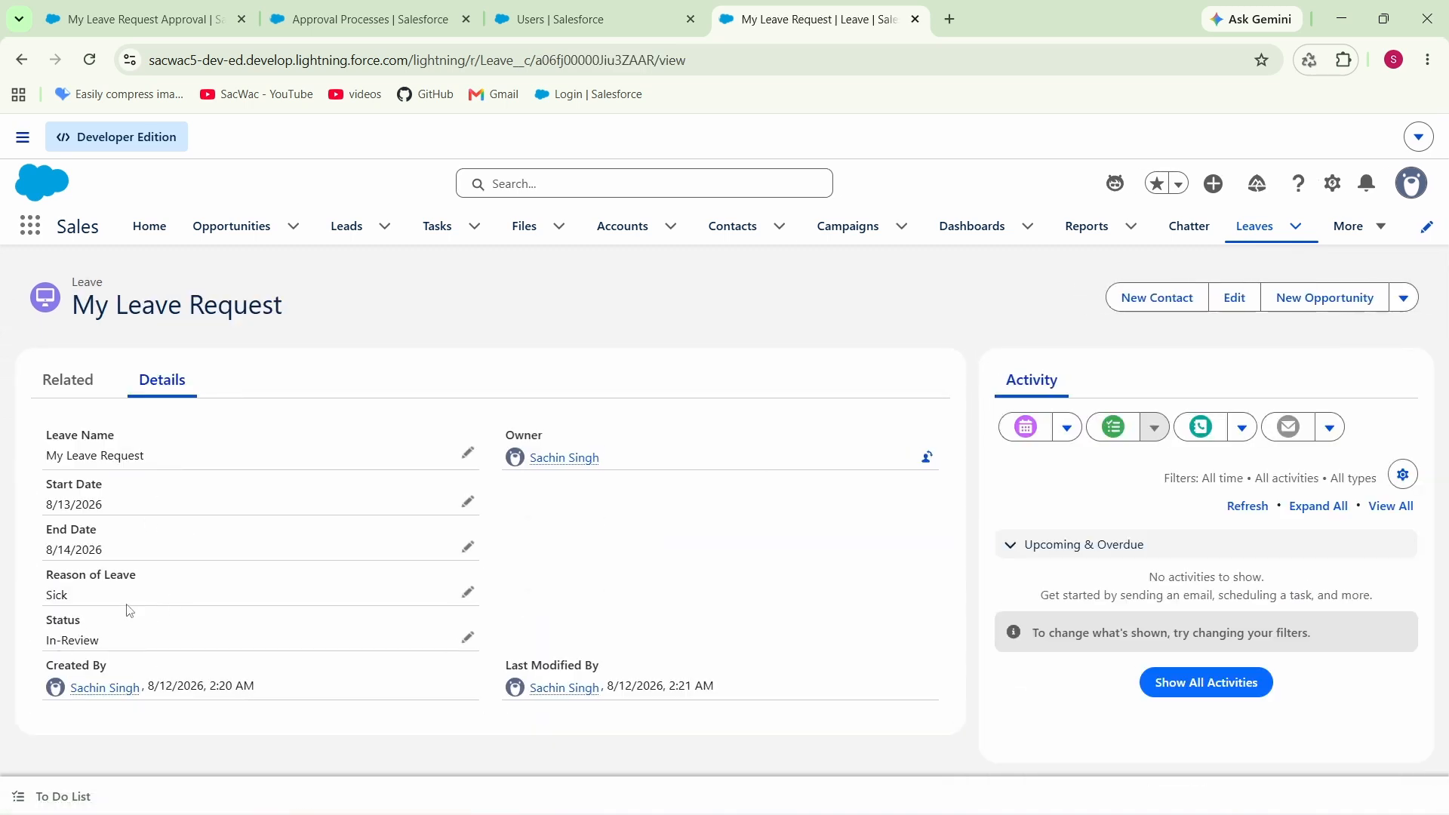
- Return to the pending Leave Approval request and approve it with the comment "kjhnkjh"
click(136, 18)
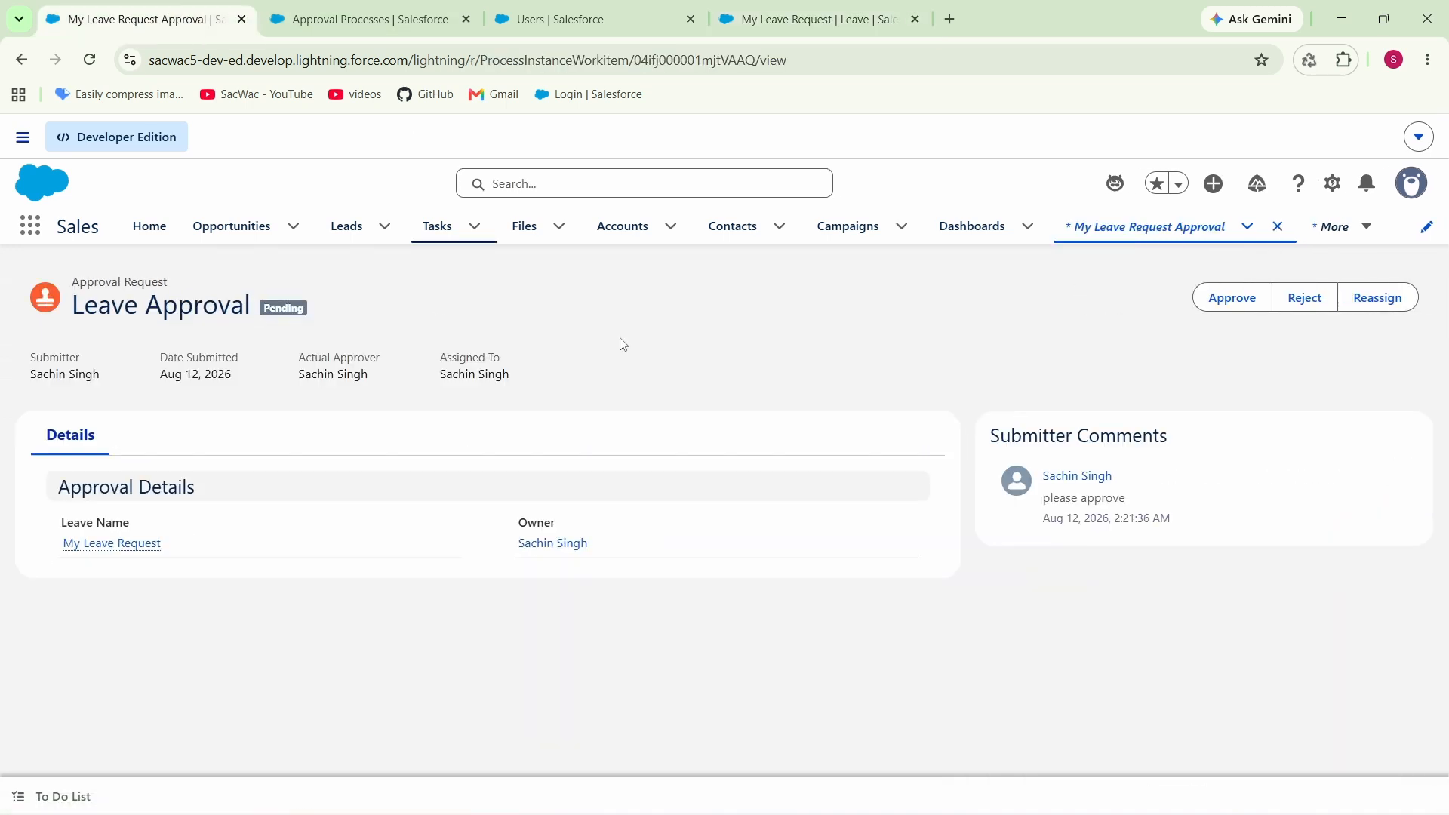
click(1231, 295)
click(814, 479)
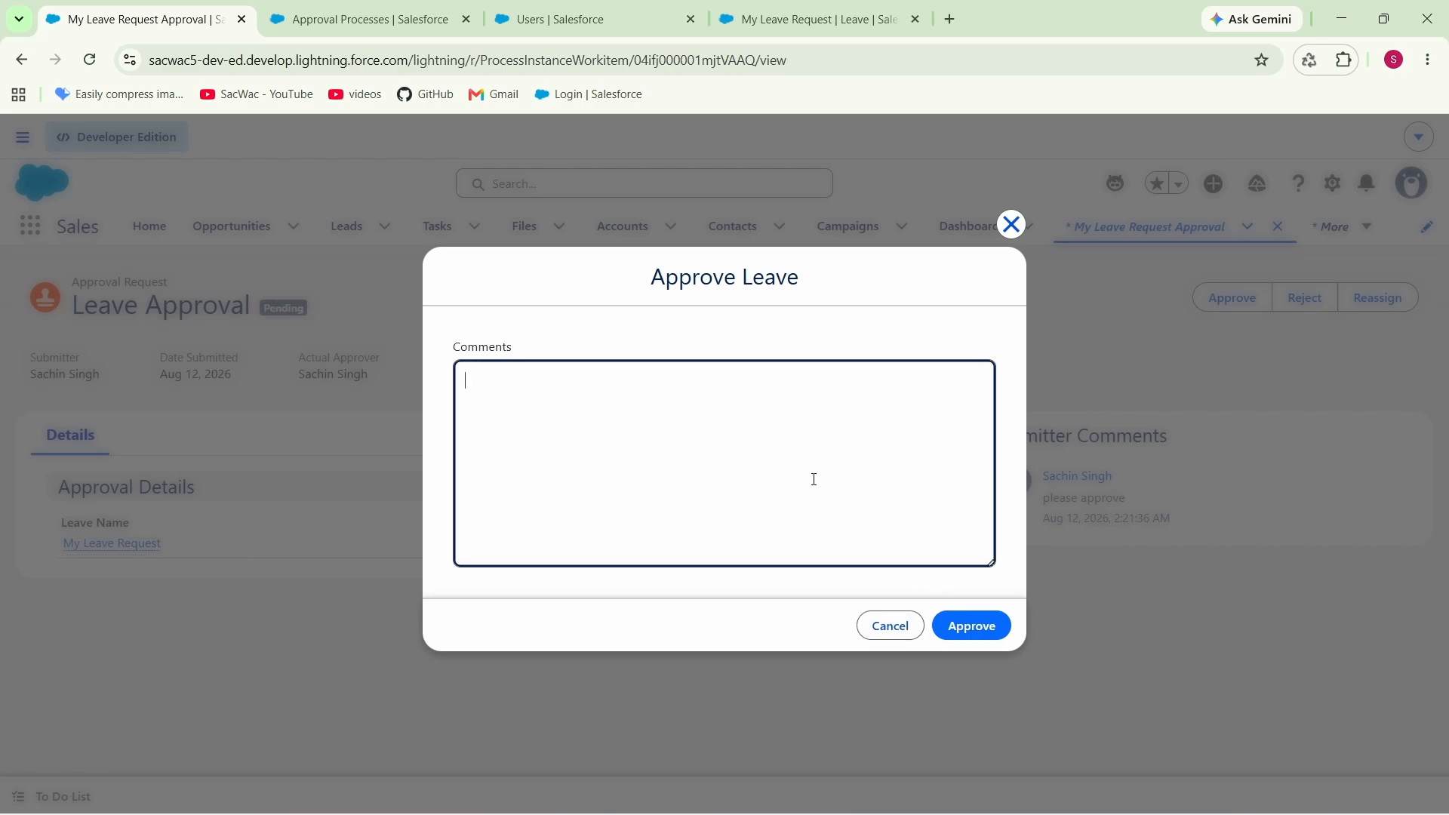
click(983, 627)
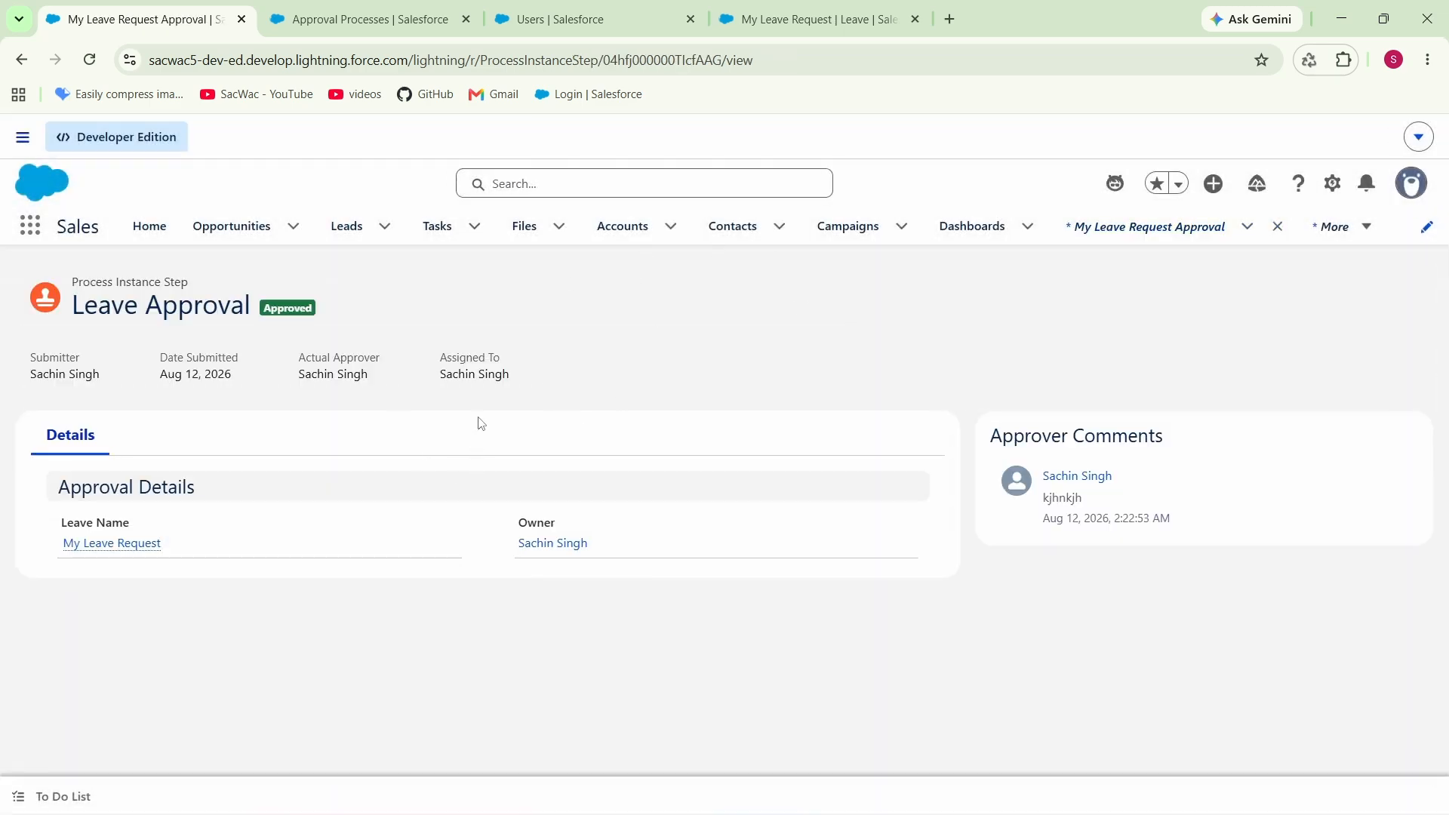
- Reload the My Leave Request record and check its Status
click(814, 19)
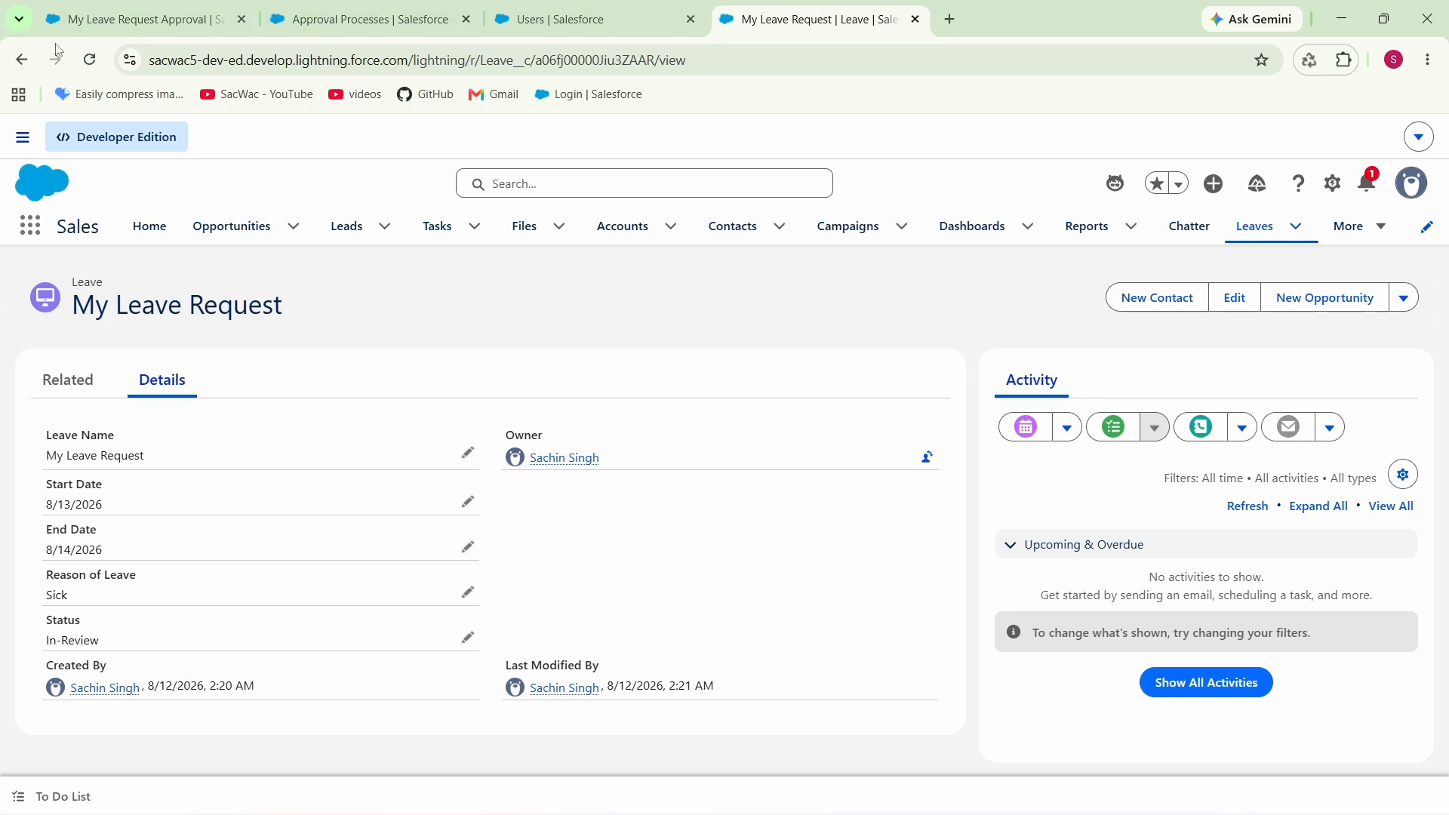
click(89, 60)
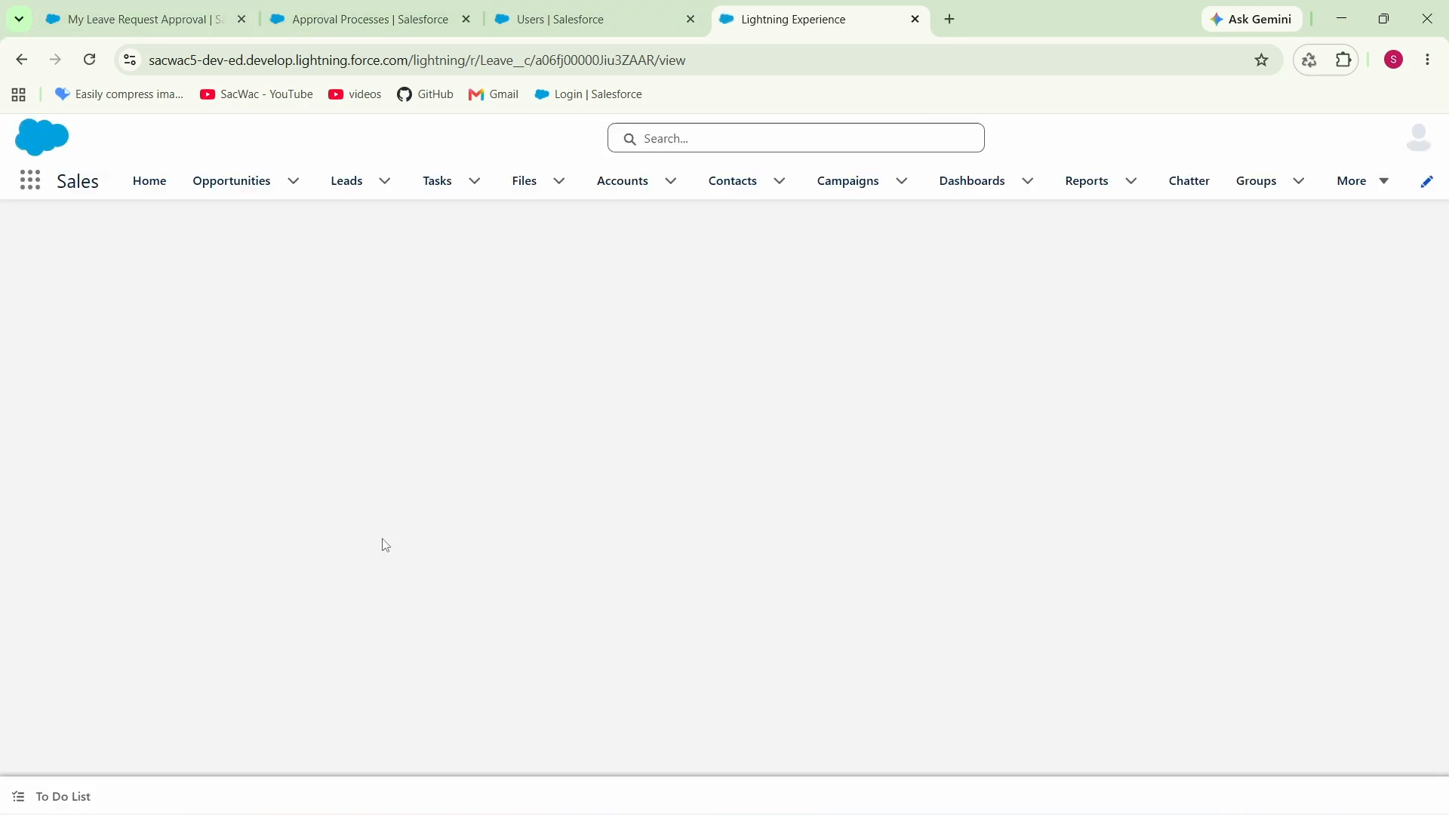